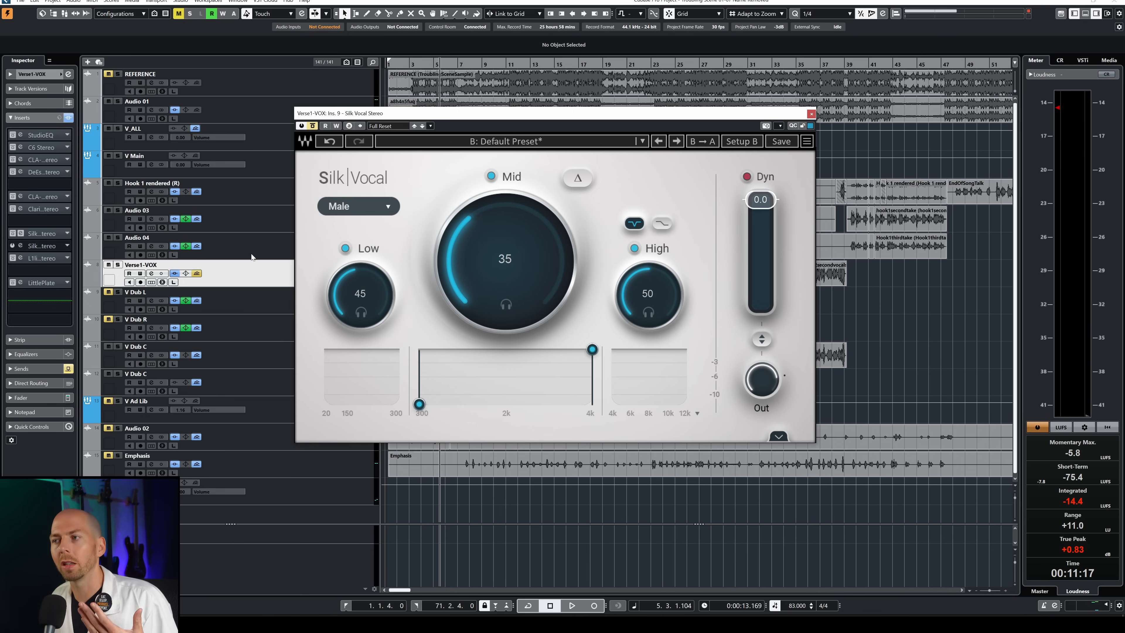
Step: Bring up the Silk Vocal insert on the Verse1-VOX track and reposition its plug-in window
left_click(38, 247)
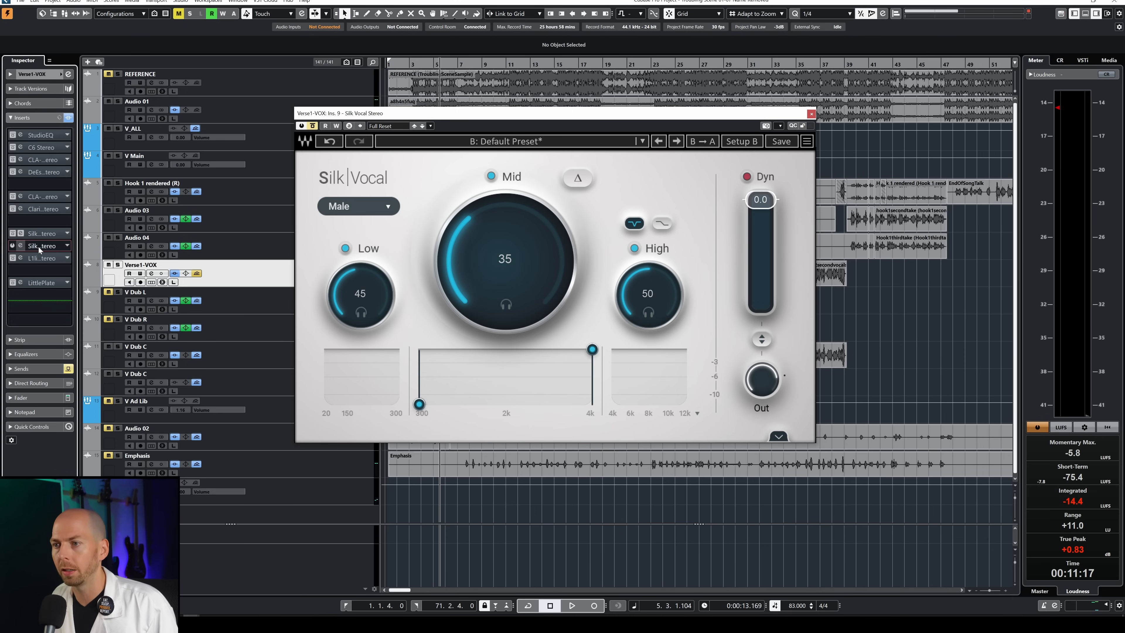
left_click_drag(484, 95, 806, 112)
left_click_drag(539, 114, 338, 112)
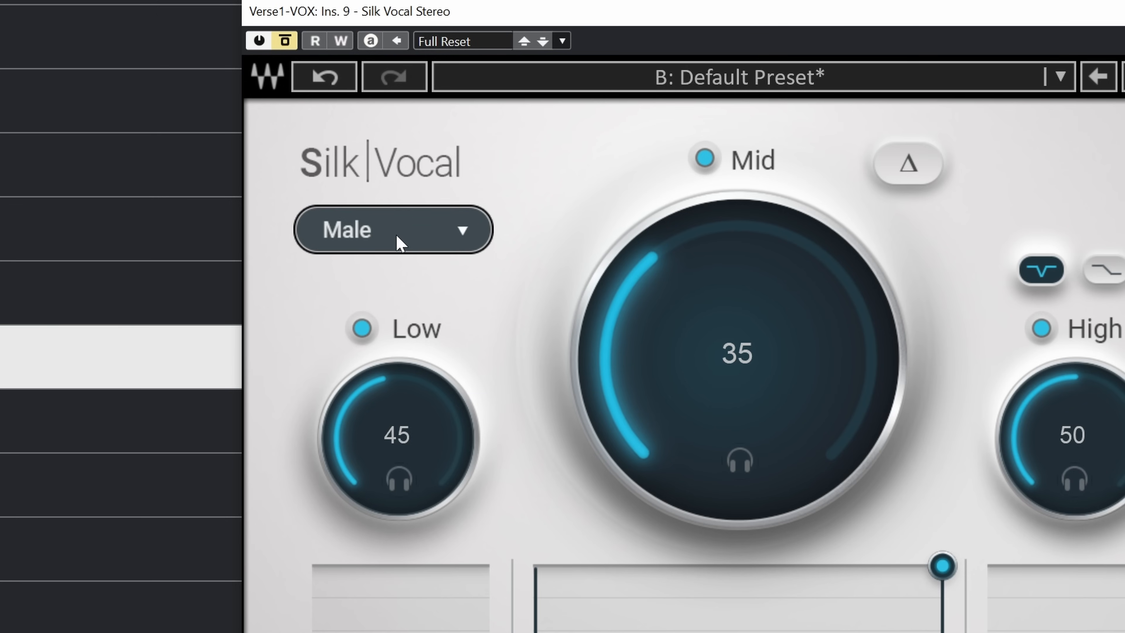
Step: Switch Silk Vocal's voice type to Female and back to Male
left_click(397, 242)
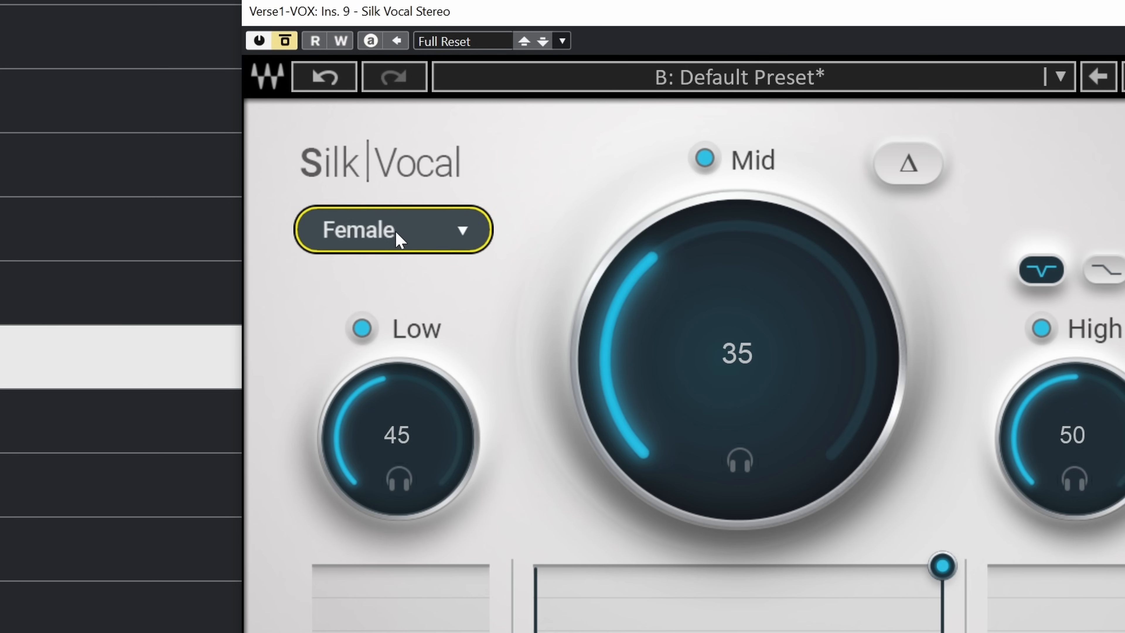
left_click(397, 236)
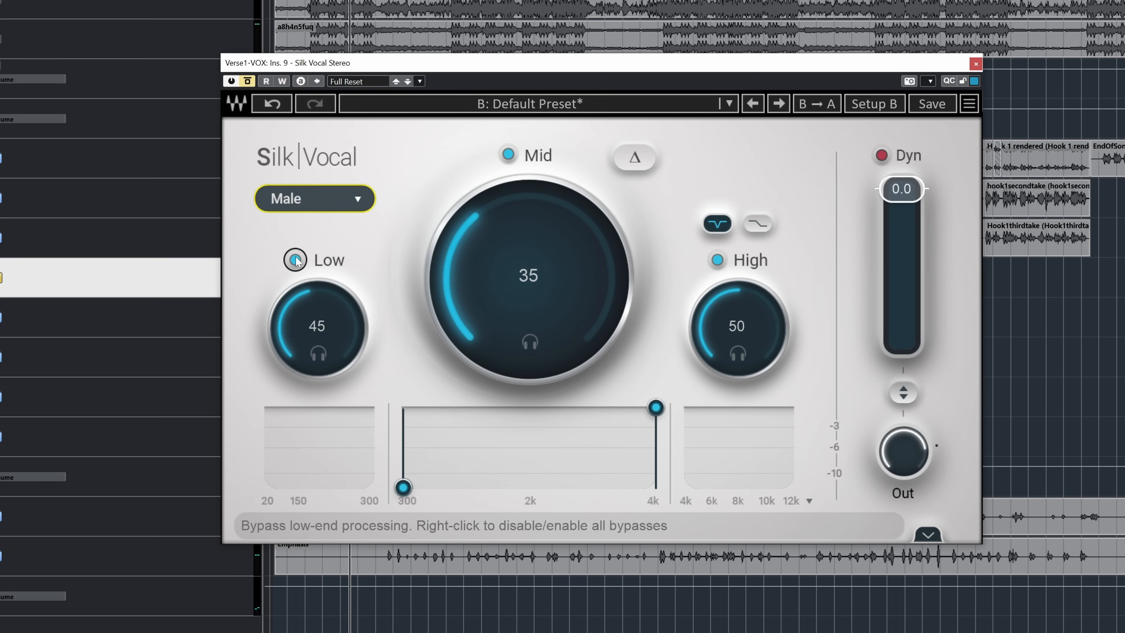
Step: Bypass the Low, Mid and High bands and re-enable each of them
left_click(296, 260)
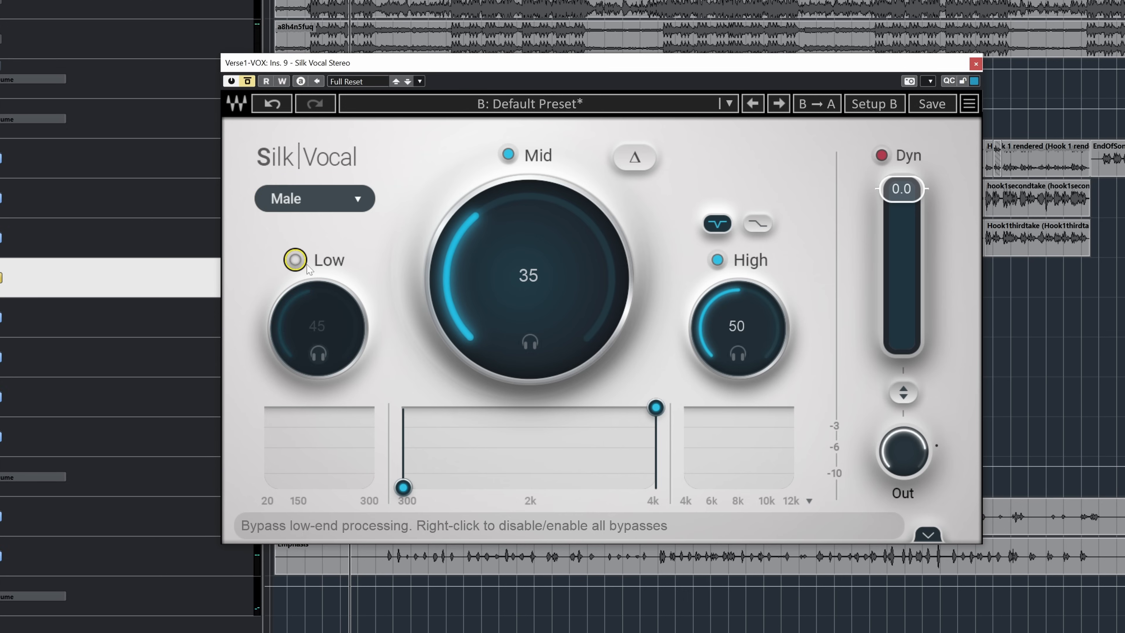
left_click(508, 154)
left_click(508, 154)
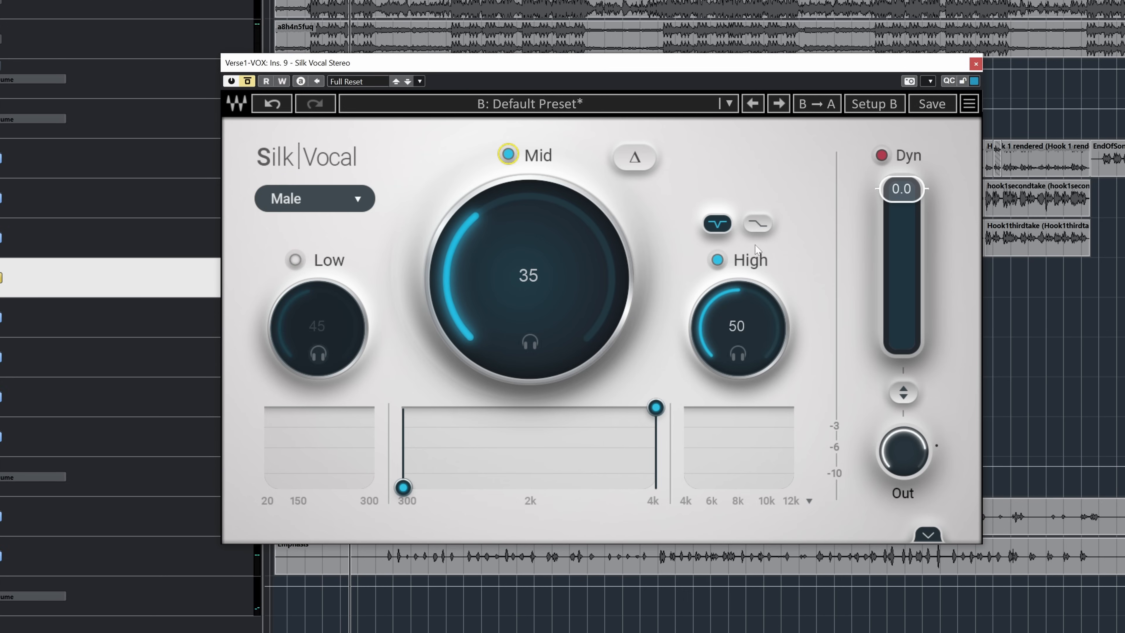
left_click(717, 260)
left_click(718, 260)
left_click(295, 260)
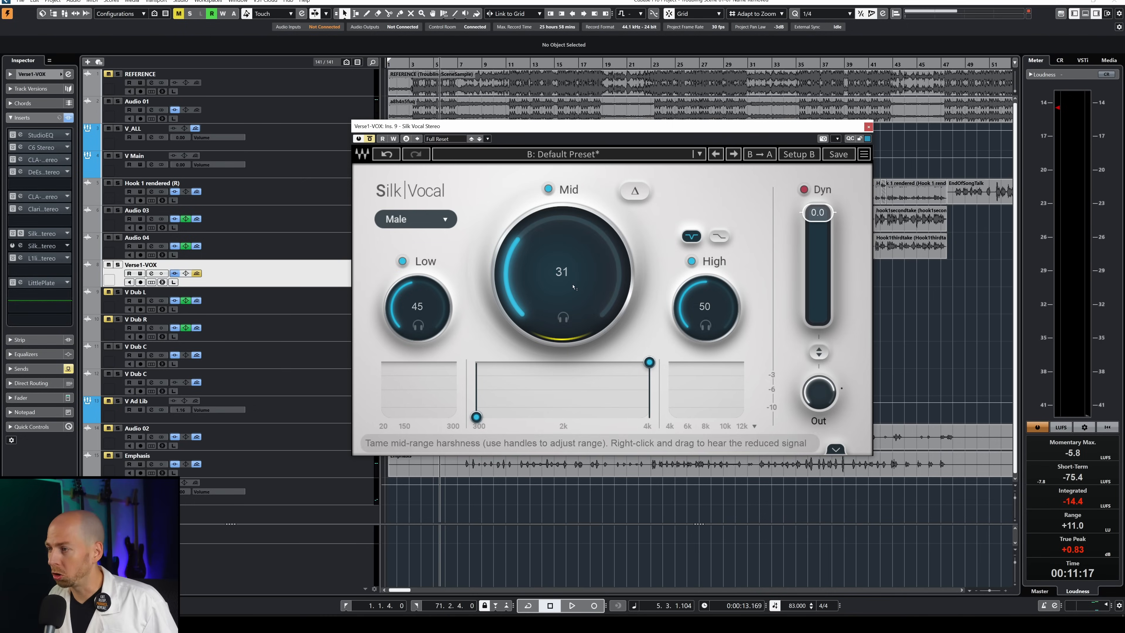
Step: Audition the Low, Mid and High bands of the vocal one at a time in solo, and stop playback
left_click(563, 320)
left_click(564, 319)
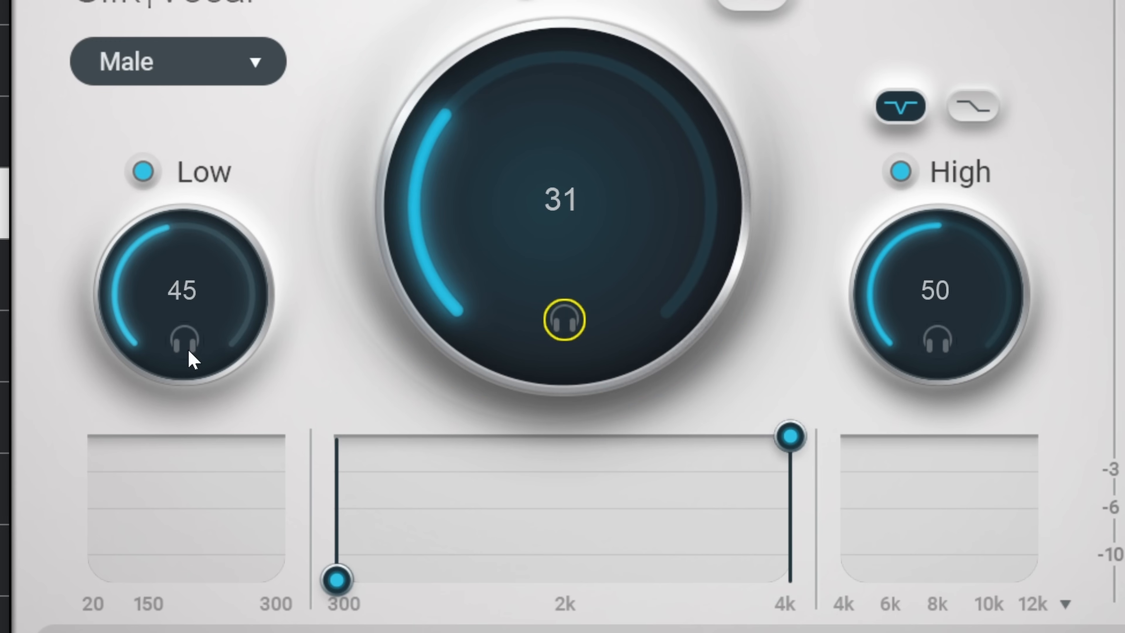
left_click(420, 328)
left_click(933, 343)
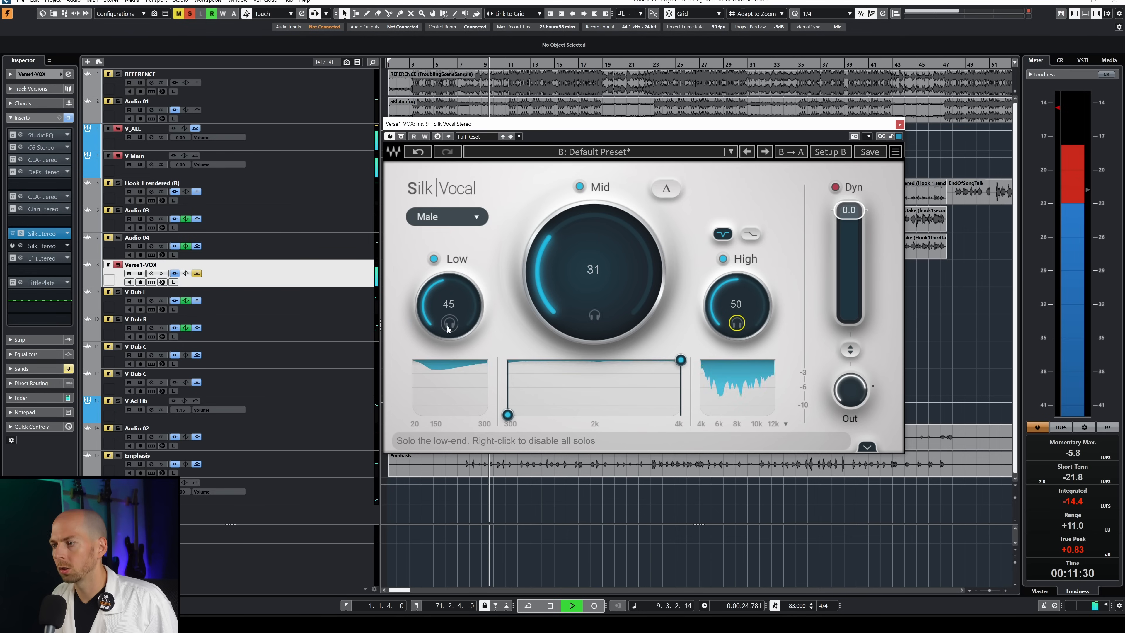
left_click(449, 327)
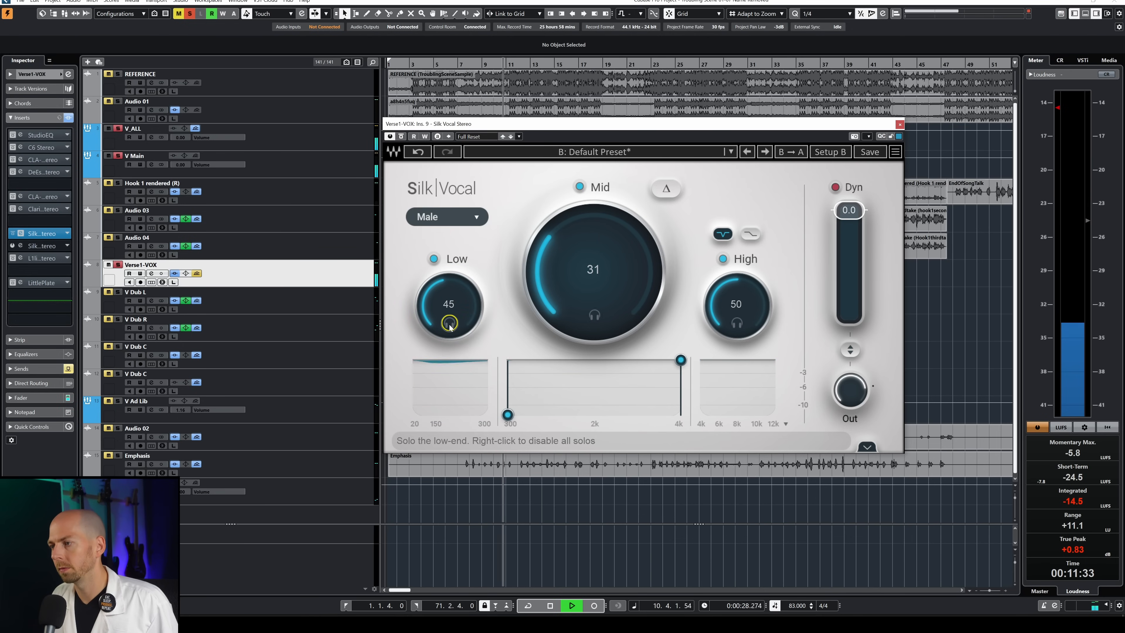
left_click(594, 316)
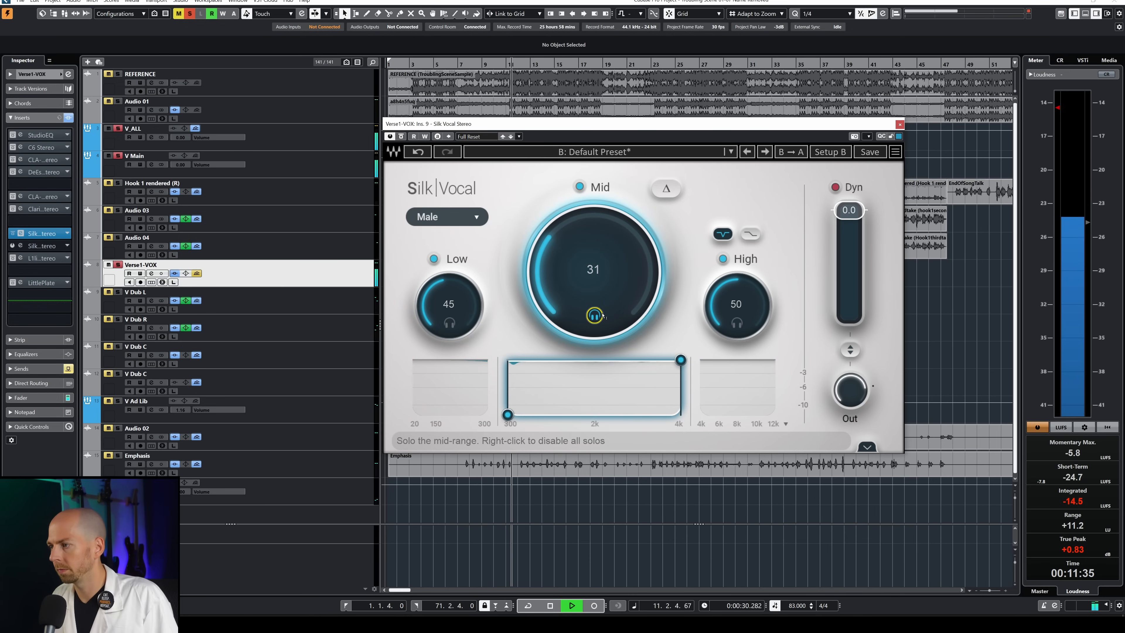
left_click(737, 323)
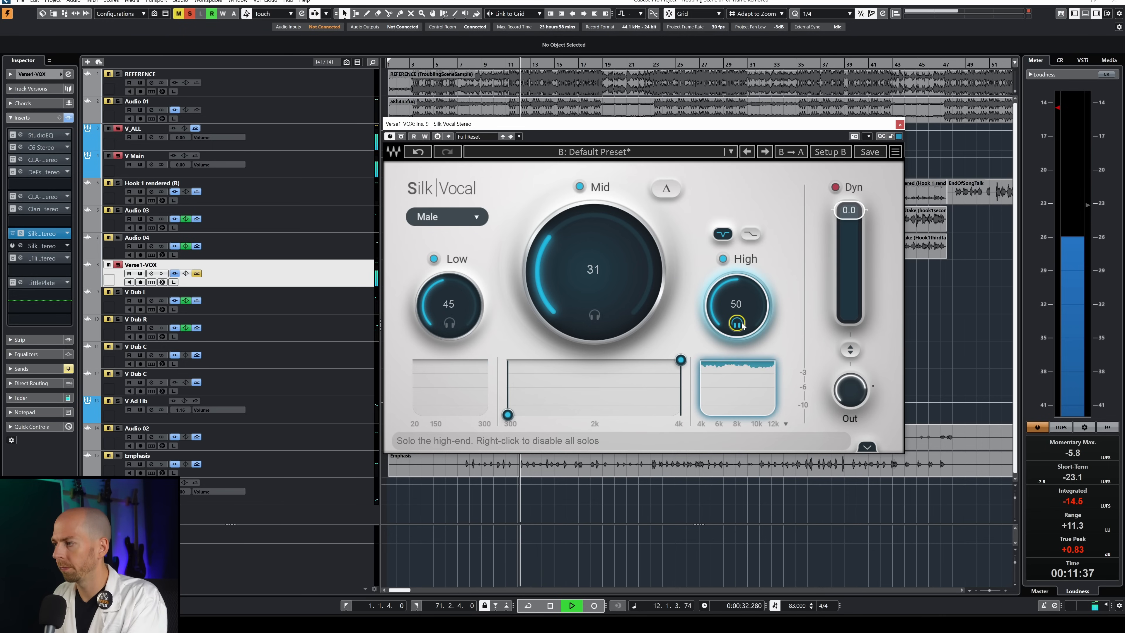
key("space")
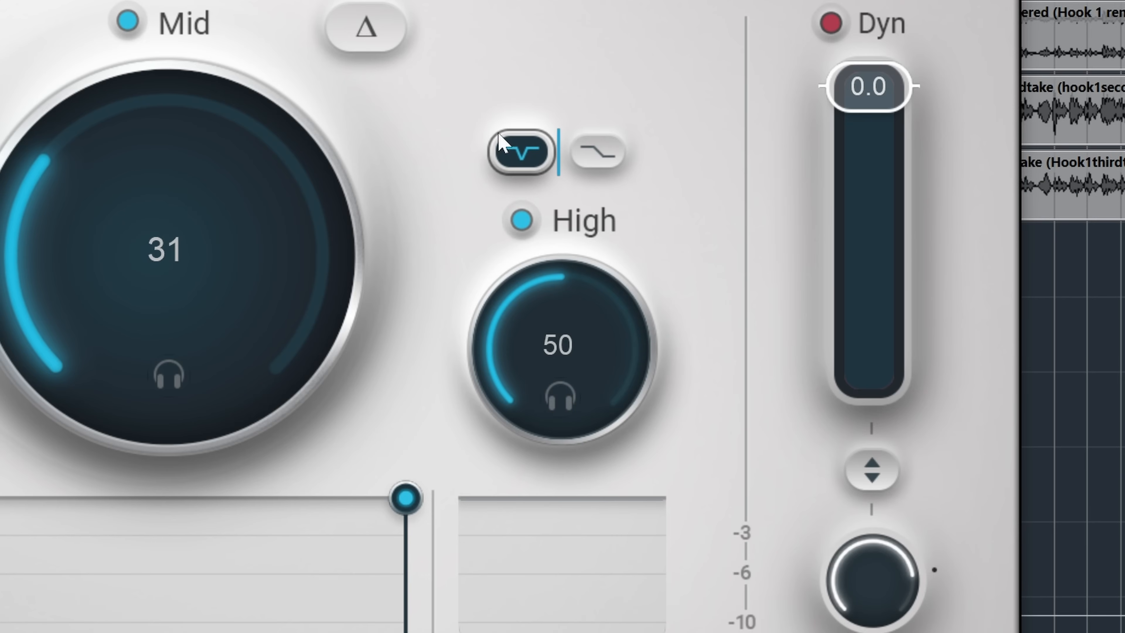
Step: Compare the High band's de-esser and treble modes and set it to process treble above 4 kHz
left_click(598, 152)
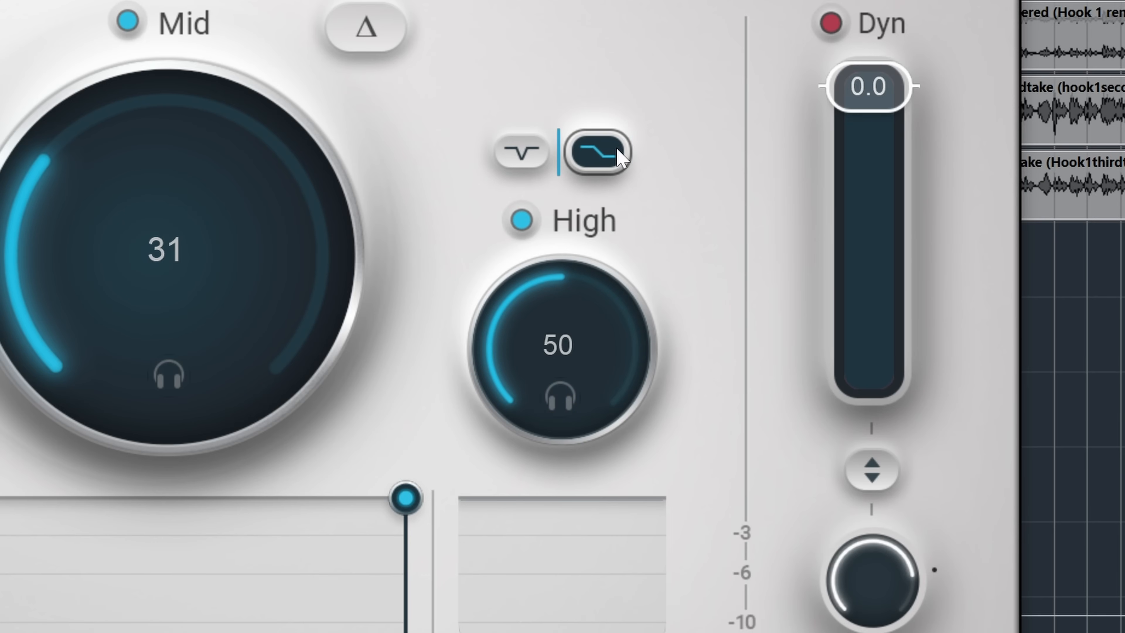
left_click(525, 154)
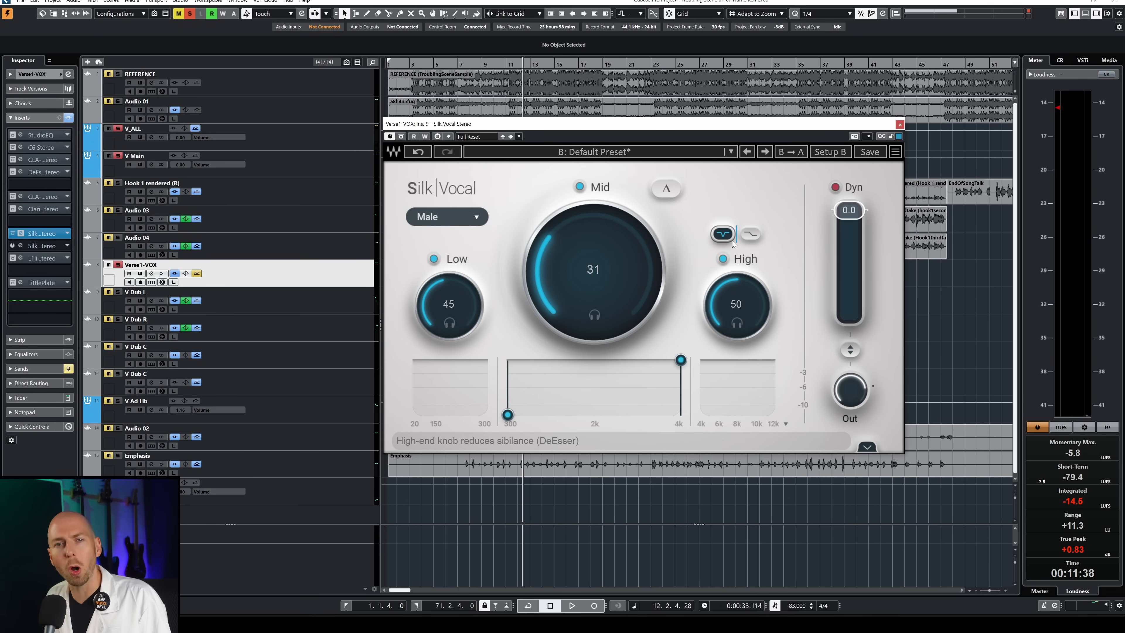
left_click(722, 230)
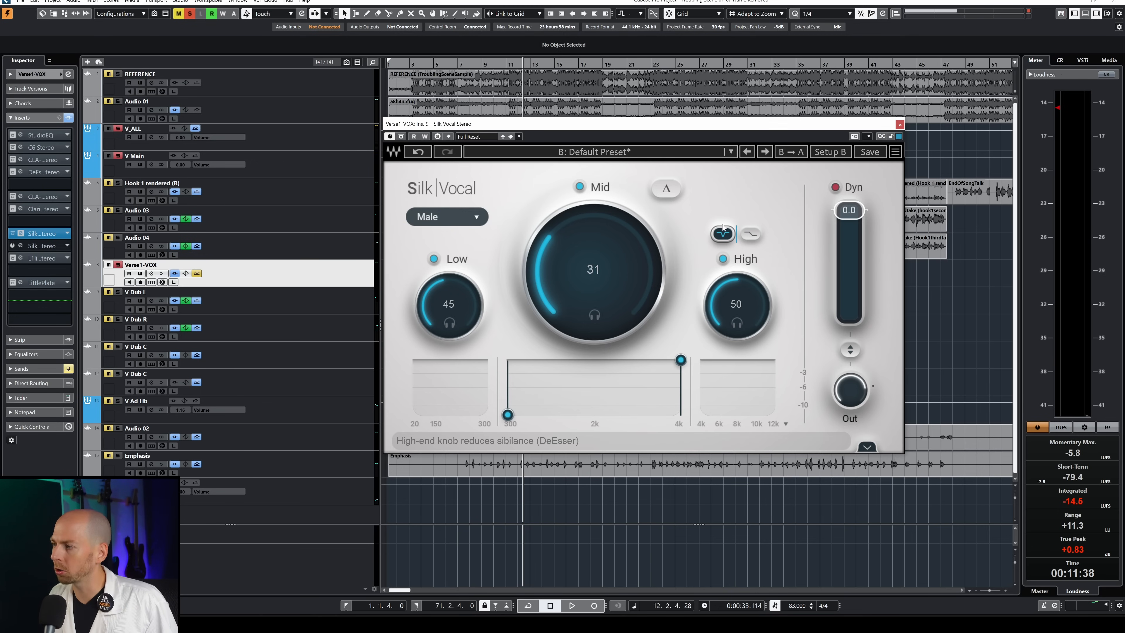
left_click(752, 237)
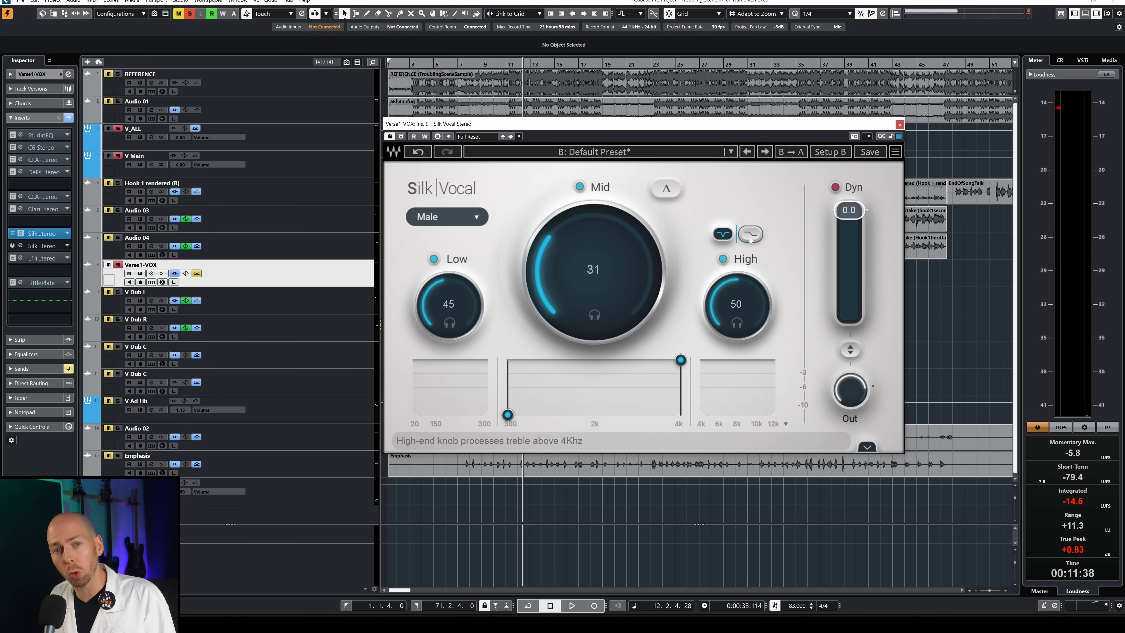
left_click(750, 235)
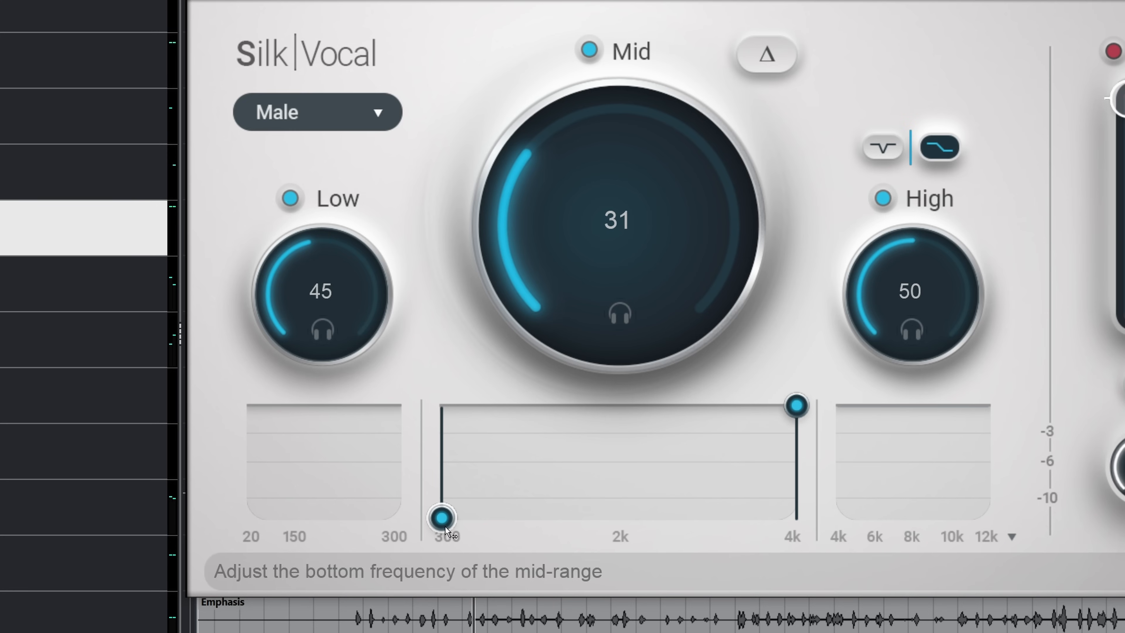
Step: Try narrowing the mid-range by lowering its top frequency below 2 kHz while listening to the vocal
mouse_move(510, 418)
left_mouse_down()
mouse_move(550, 418)
mouse_move(511, 419)
left_mouse_up()
mouse_move(796, 405)
left_mouse_down()
mouse_move(683, 405)
mouse_move(773, 406)
left_mouse_up()
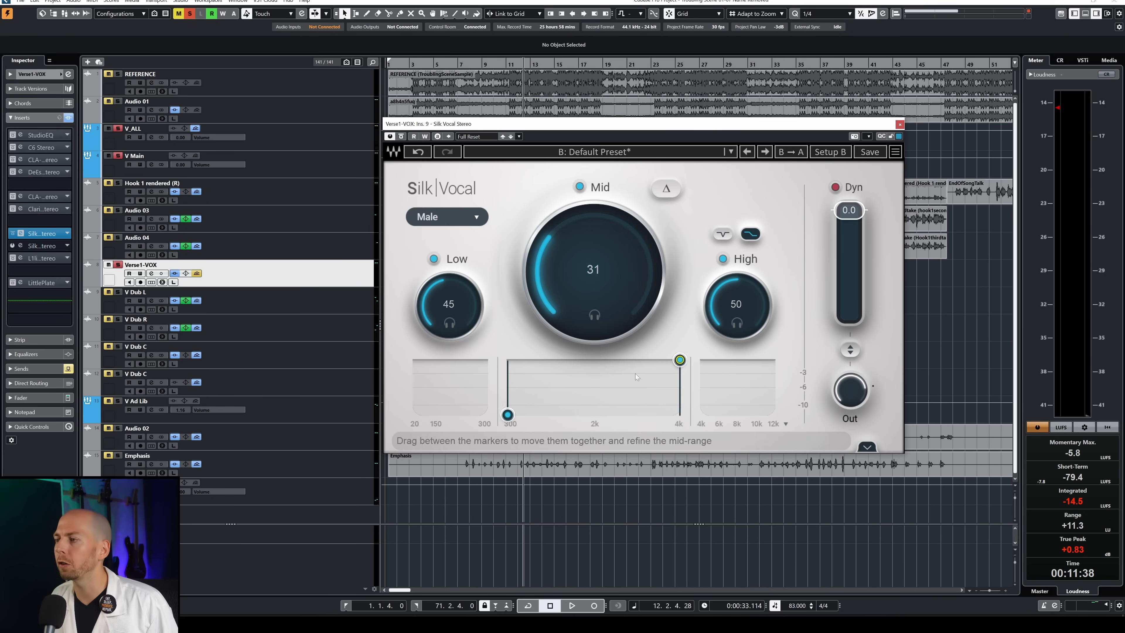
key("space")
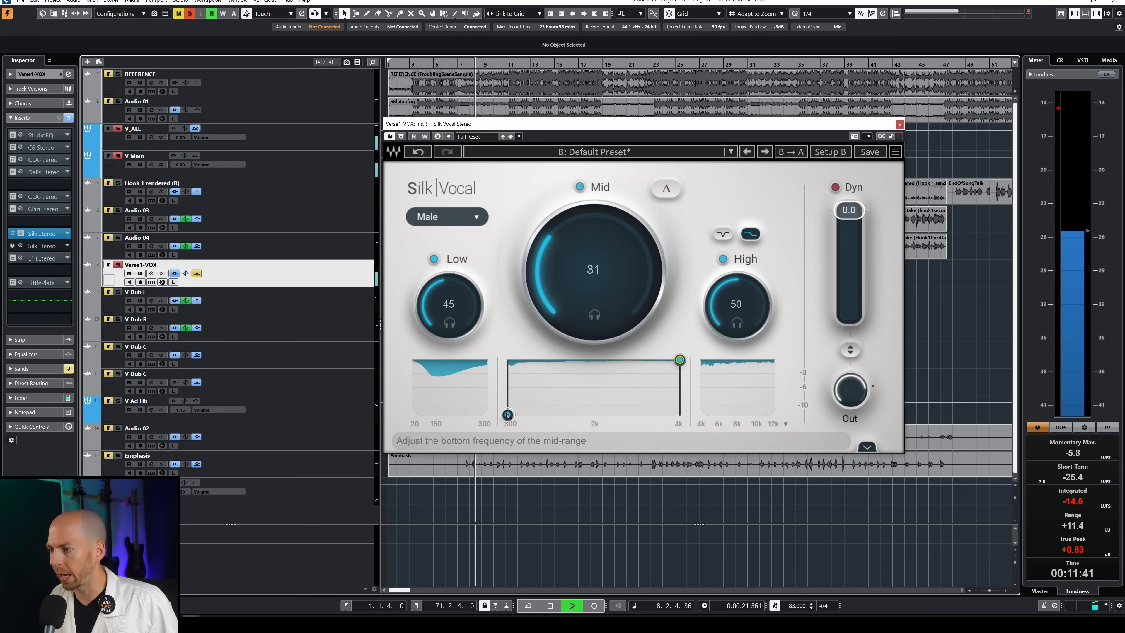
mouse_move(507, 414)
left_mouse_down()
mouse_move(603, 414)
mouse_move(507, 415)
left_mouse_up()
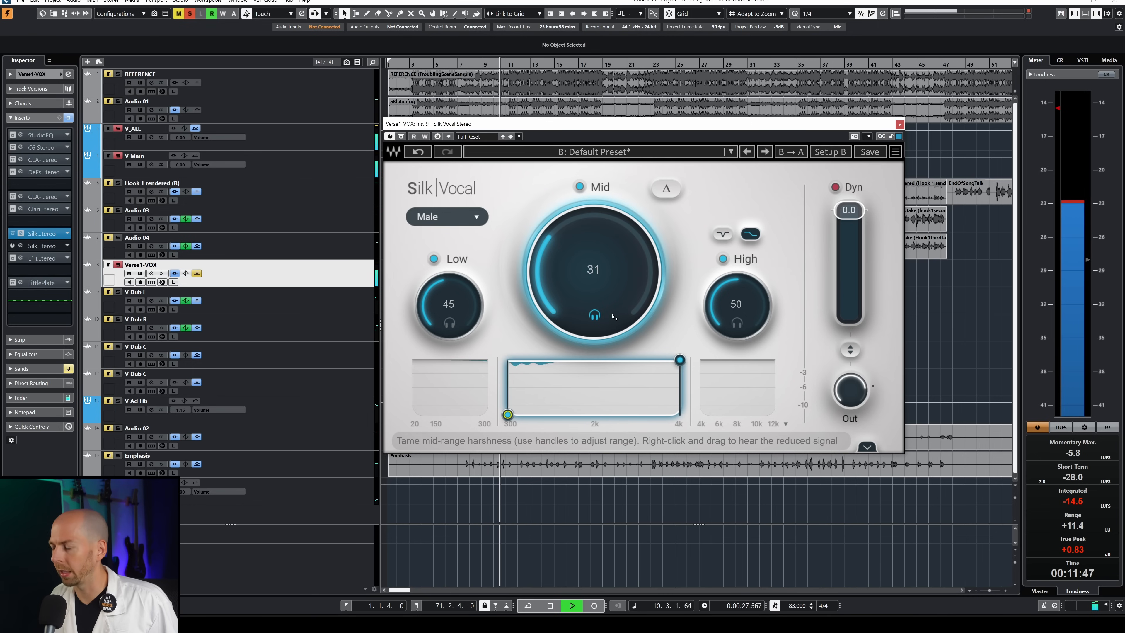
left_click_drag(680, 360, 540, 359)
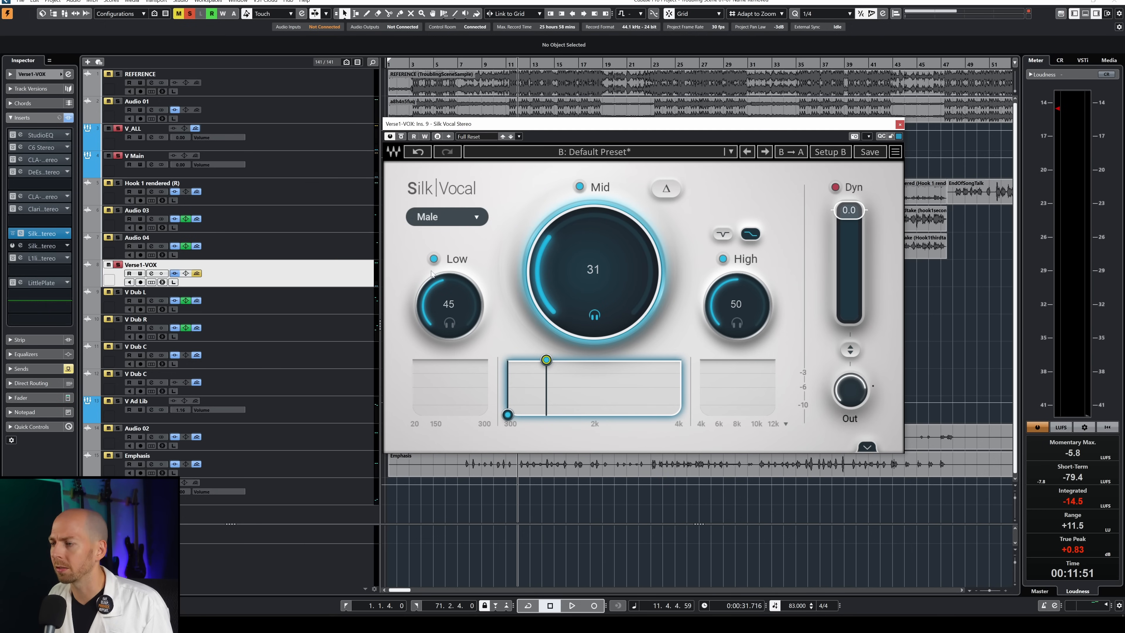
left_click_drag(547, 360, 561, 359)
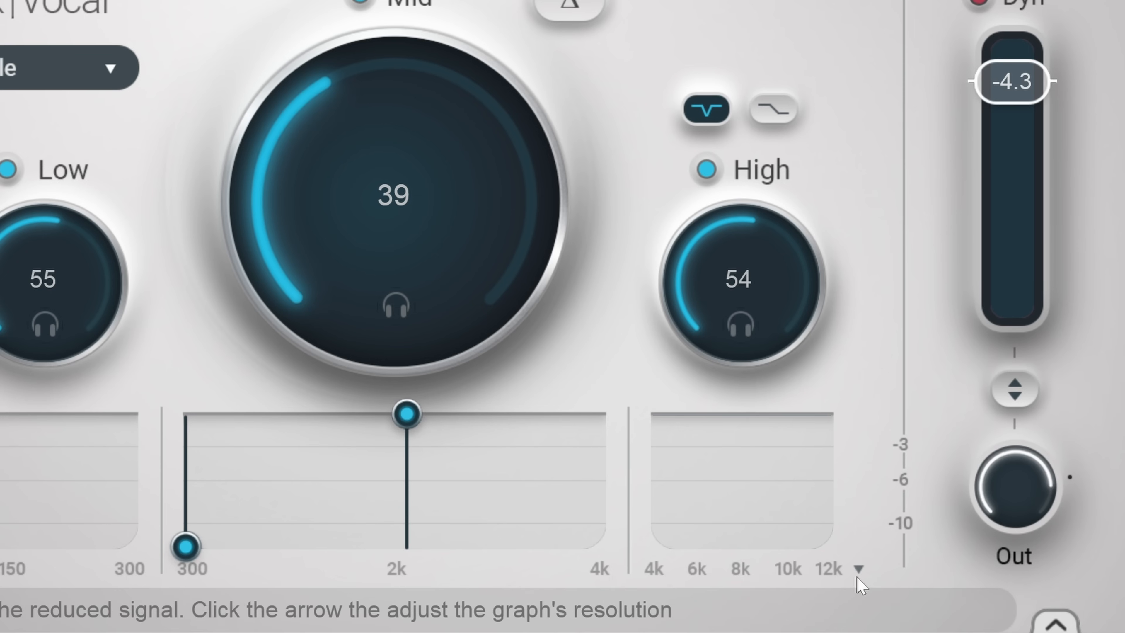
Step: Extend the reduction graph's high-frequency limit beyond 12k
left_click(859, 570)
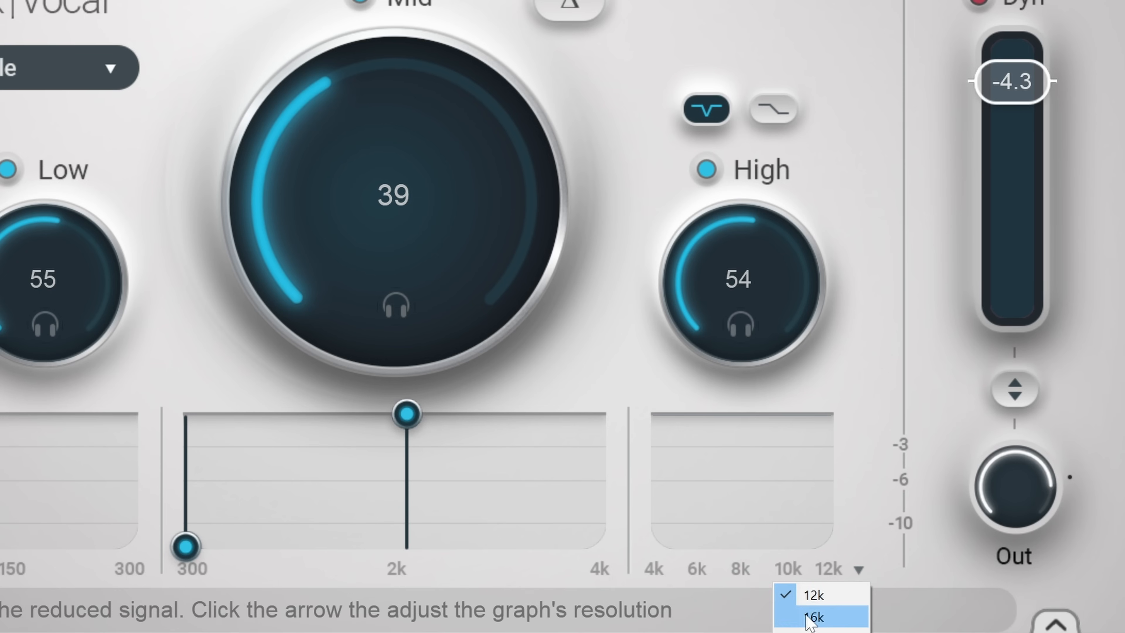
left_click(815, 632)
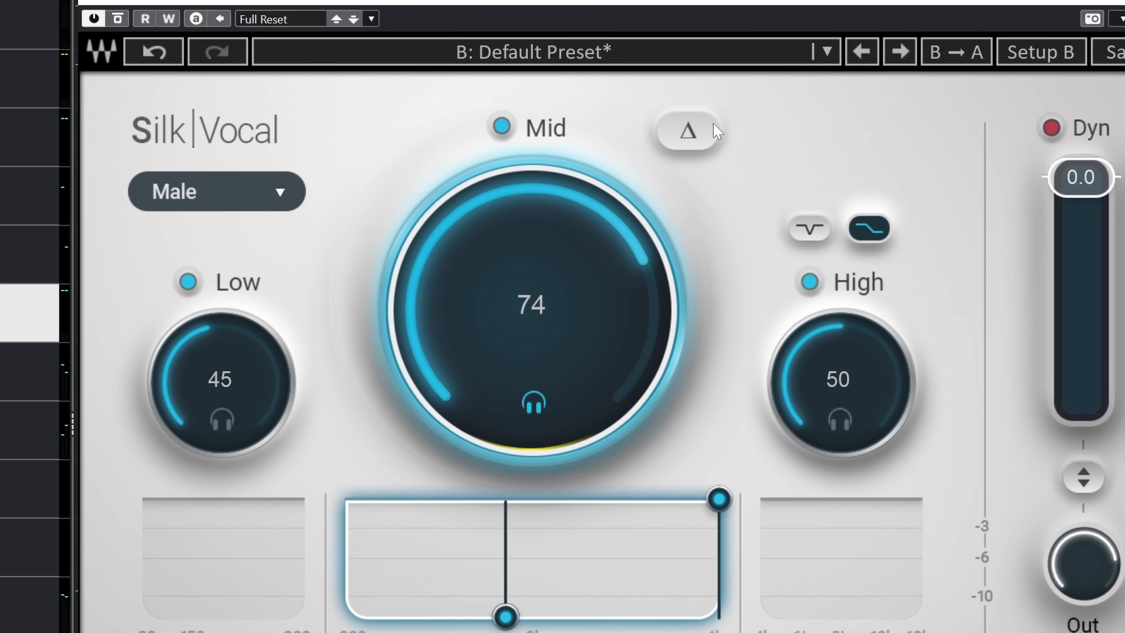
Step: Toggle the delta monitoring and narrow the mid-range during playback, setting its top frequency to about 3024 Hz
left_click(709, 129)
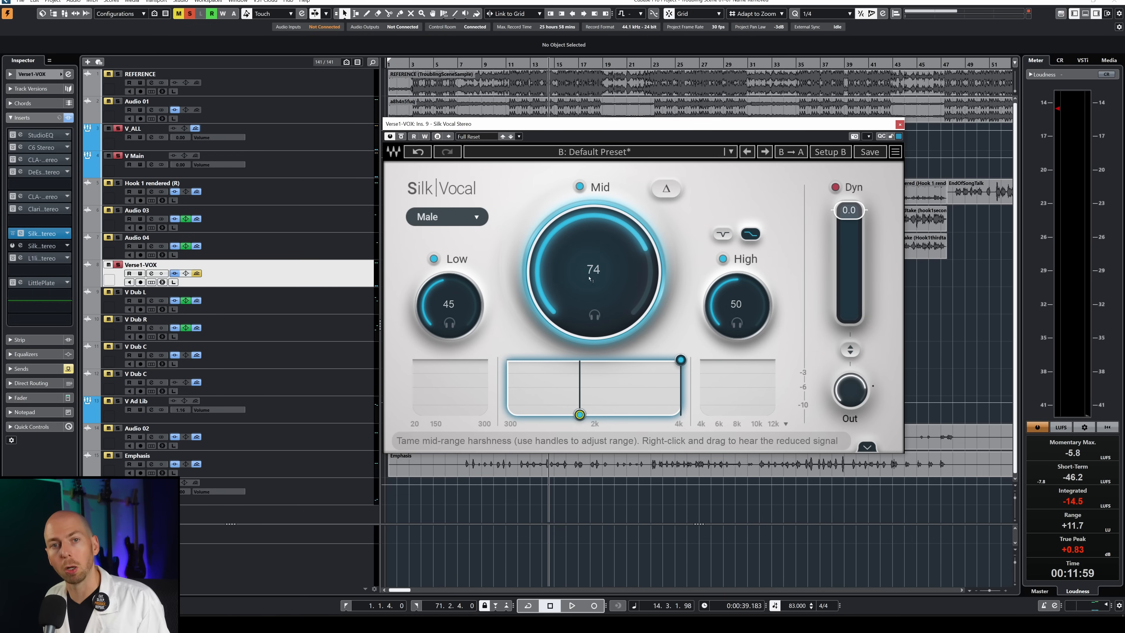
left_click_drag(579, 414, 577, 414)
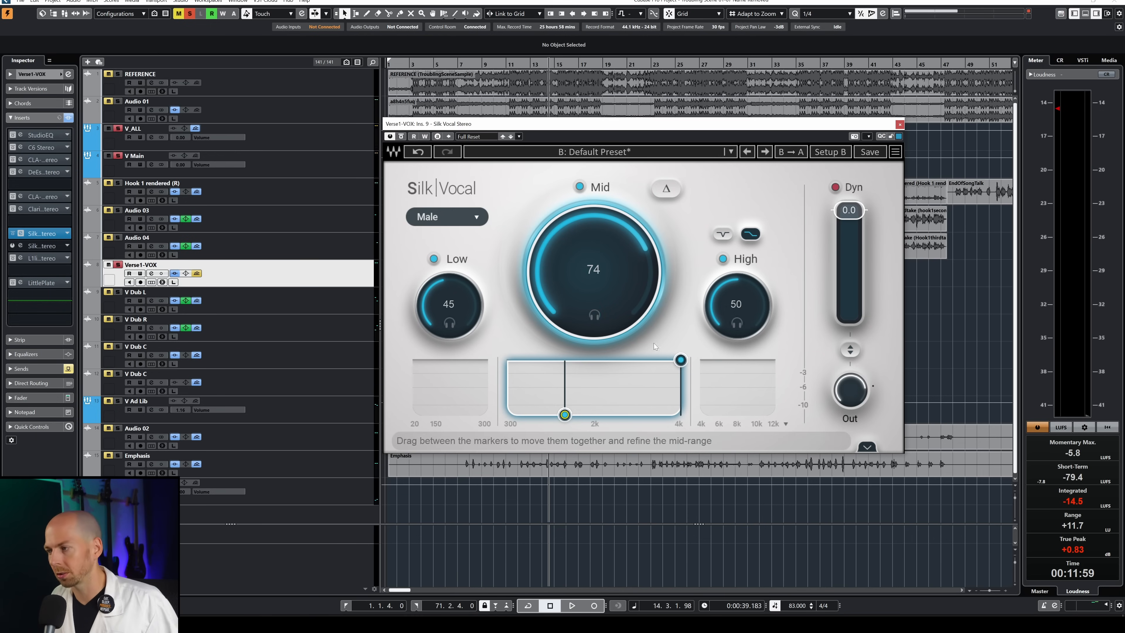
key("space")
left_click_drag(681, 360, 636, 360)
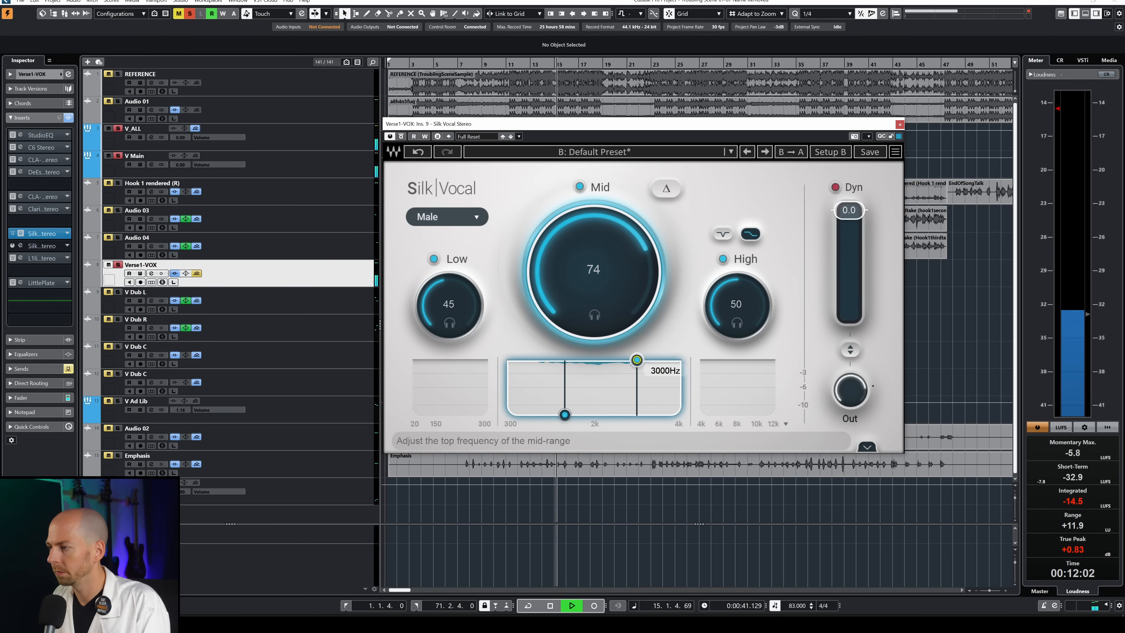
left_click_drag(570, 415, 573, 416)
key("space")
left_click_drag(639, 363, 640, 363)
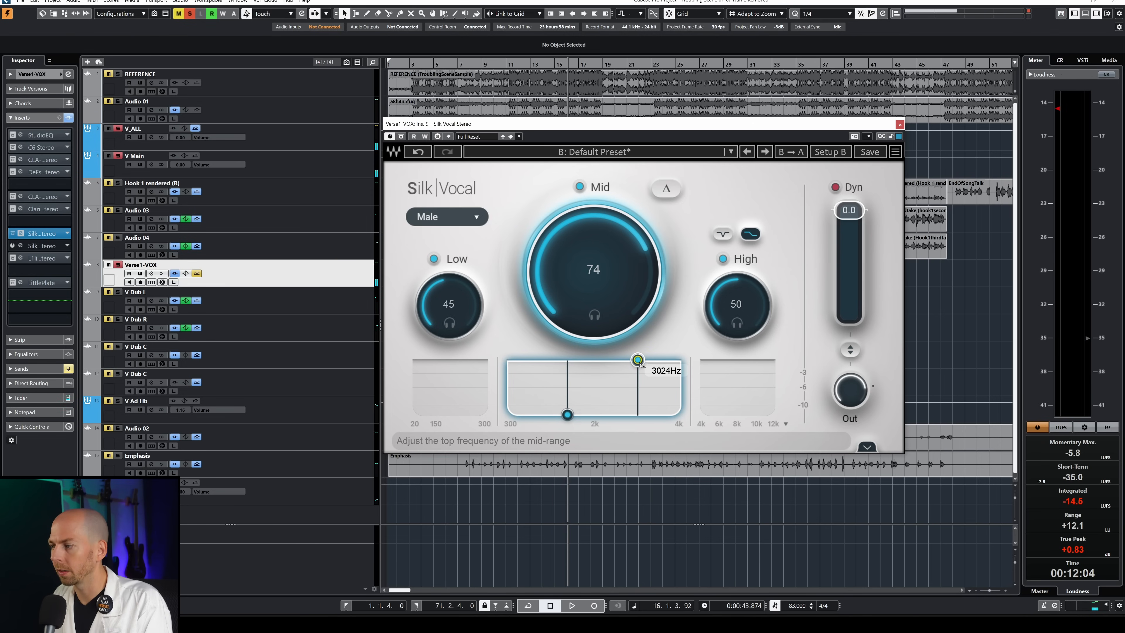
Step: Raise the Mid amount to 93 while auditioning the reduced signal, and shift the mid-range's top frequency slightly higher
right_click(620, 279)
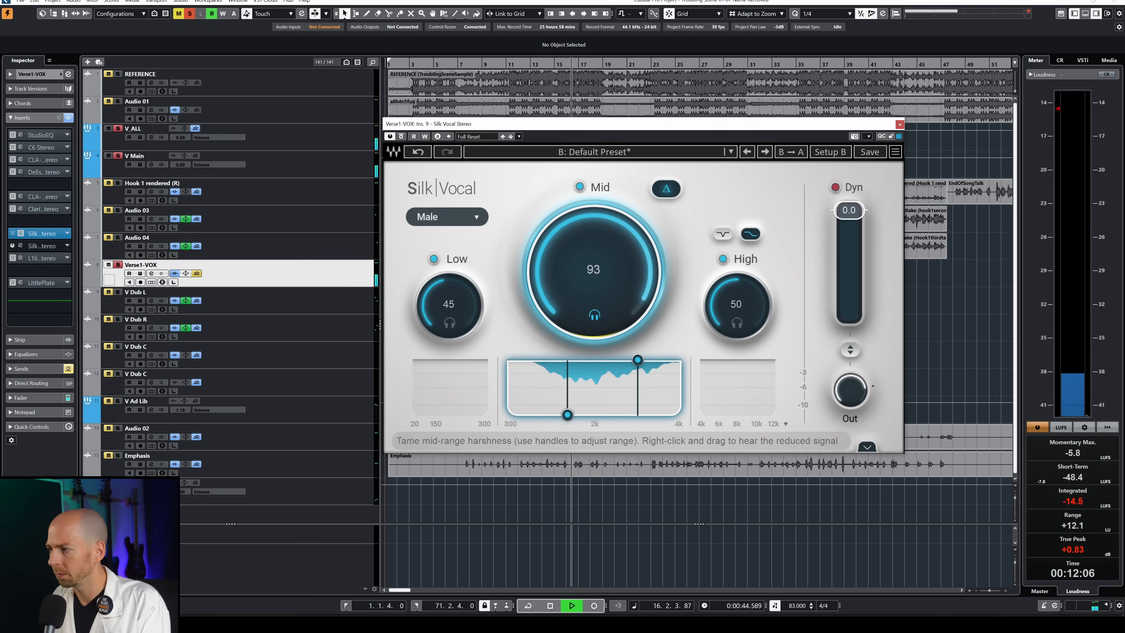
right_click(619, 279)
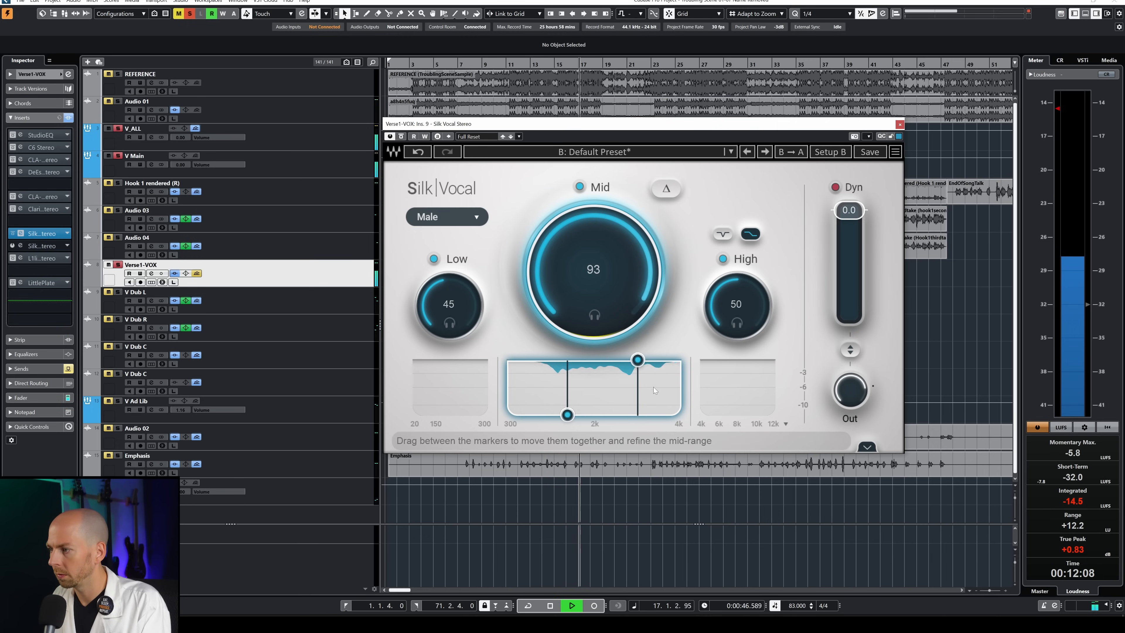
mouse_move(638, 360)
left_mouse_down()
mouse_move(673, 360)
mouse_move(650, 360)
left_mouse_up()
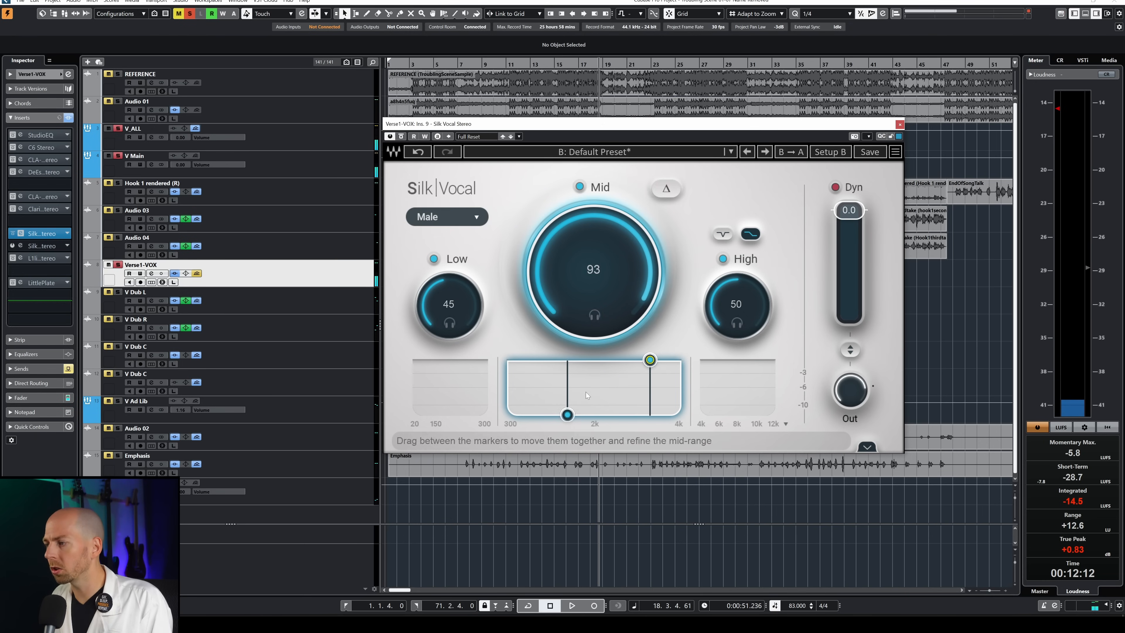
key("space")
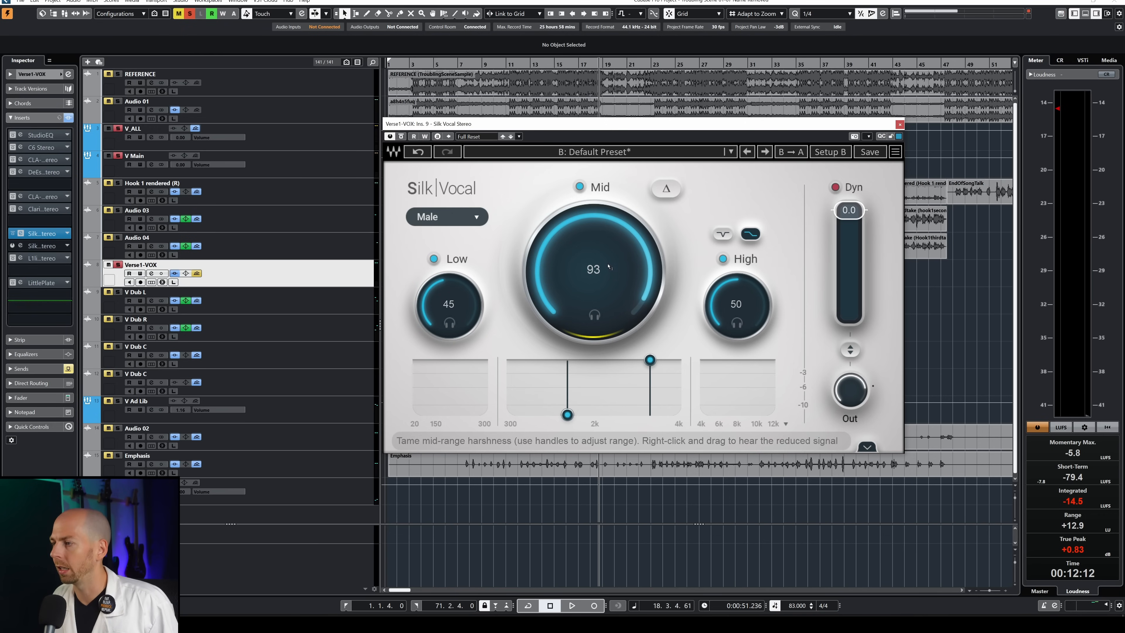
Step: Lower the Low band's reduction amount to 34 while playing the vocal
key("space")
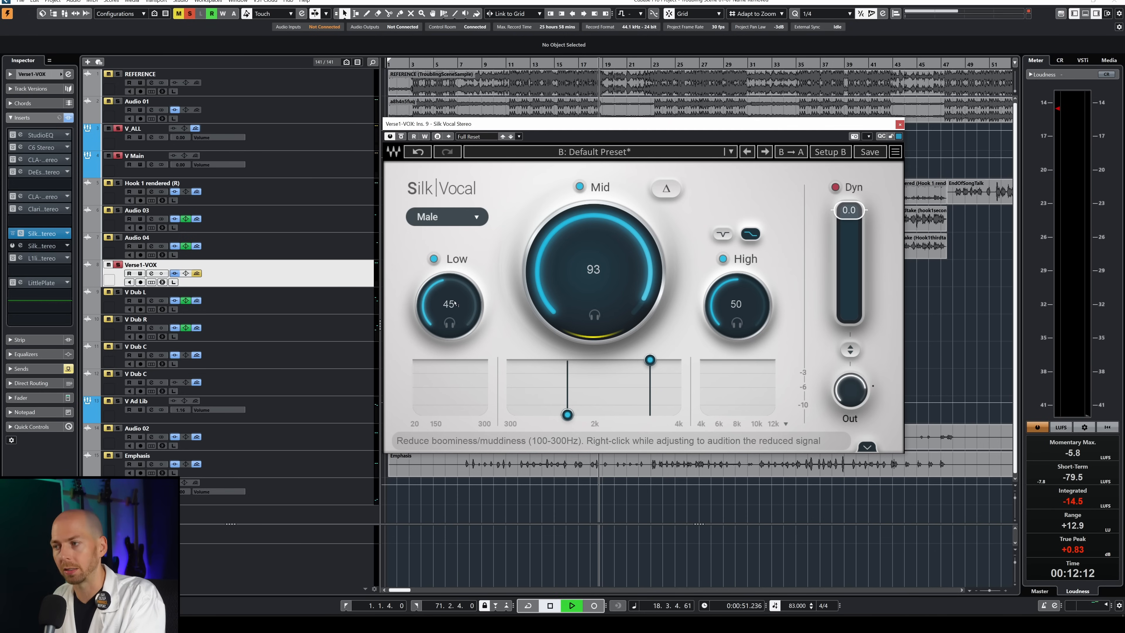
left_click_drag(455, 303, 454, 324)
key("space")
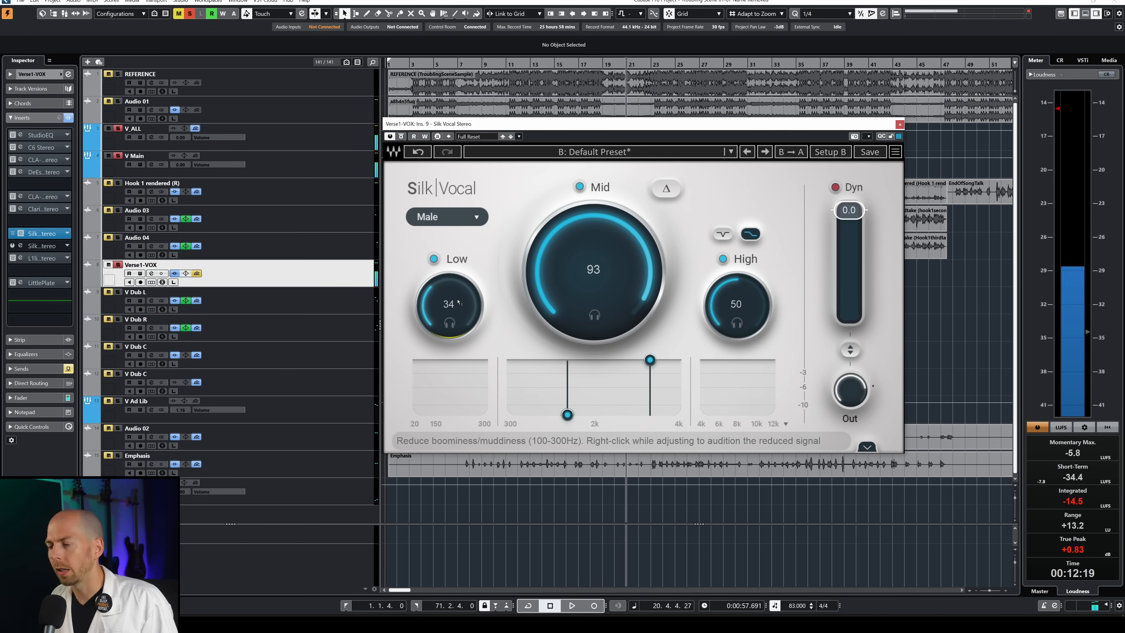
Step: Play the vocal from about bar 8 and lower the Dyn fader to -14.0 for more compression
key("space")
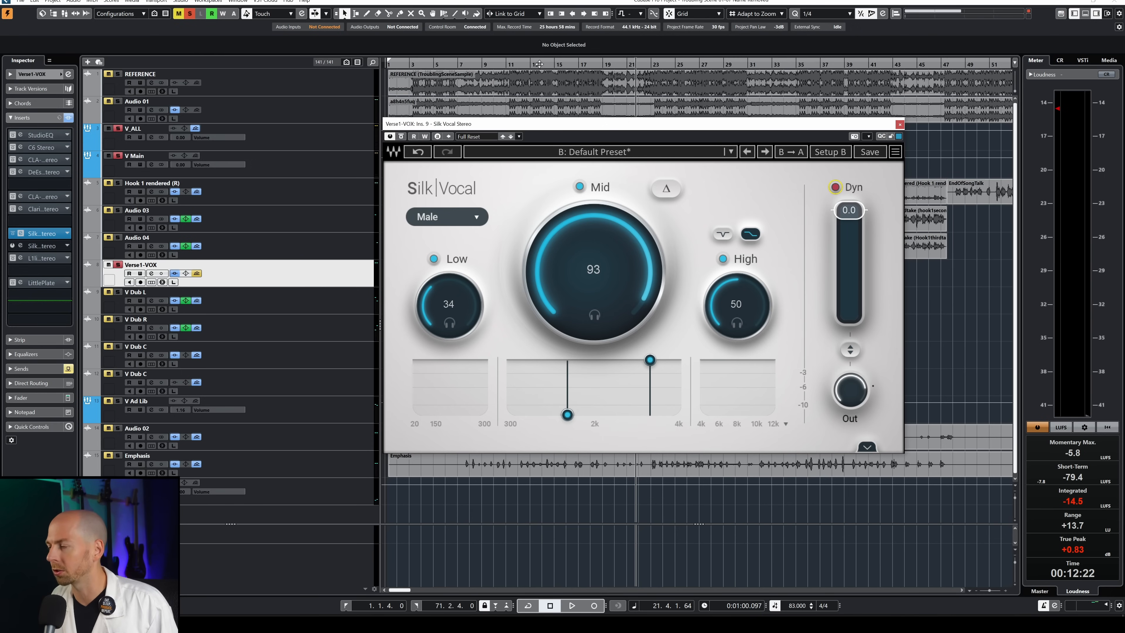
left_click(471, 64)
key("space")
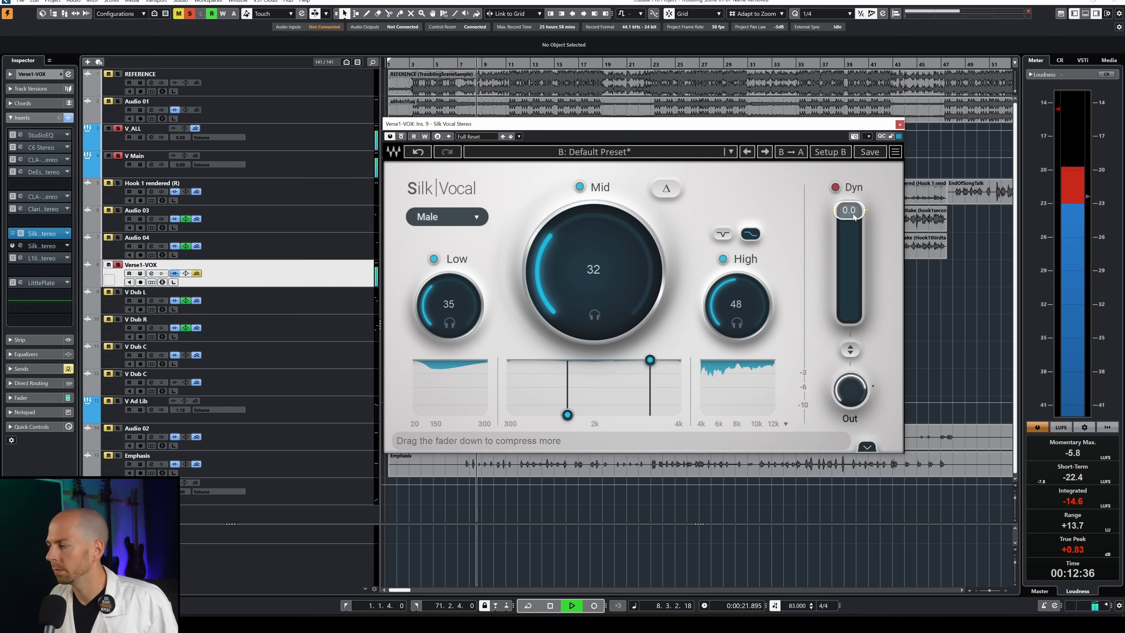
left_click_drag(849, 211, 849, 247)
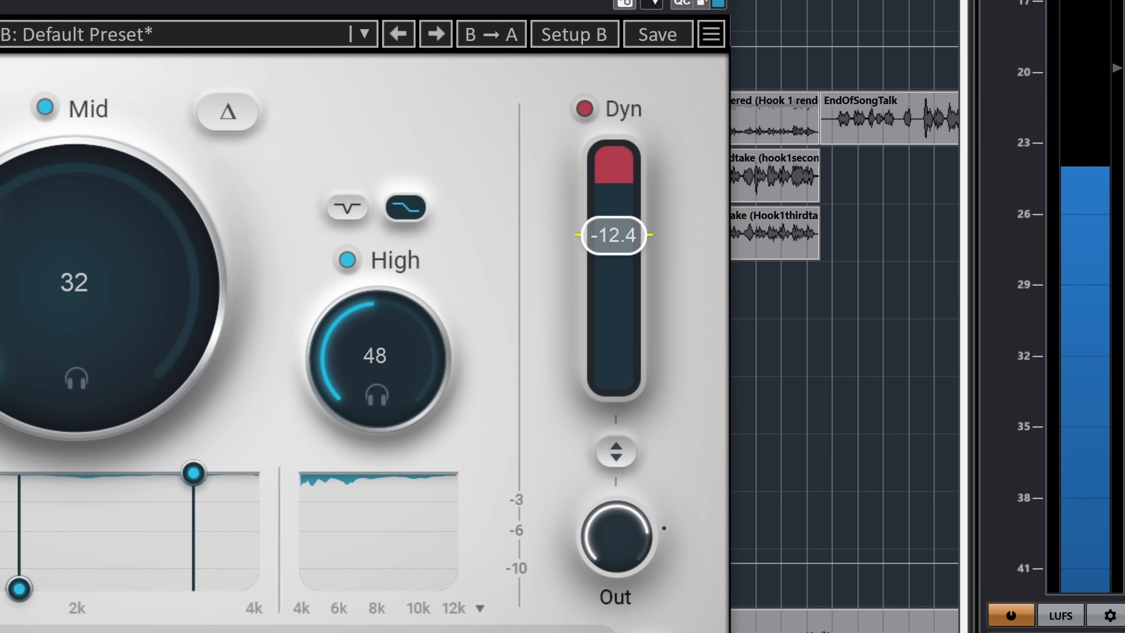
left_click_drag(613, 235, 613, 245)
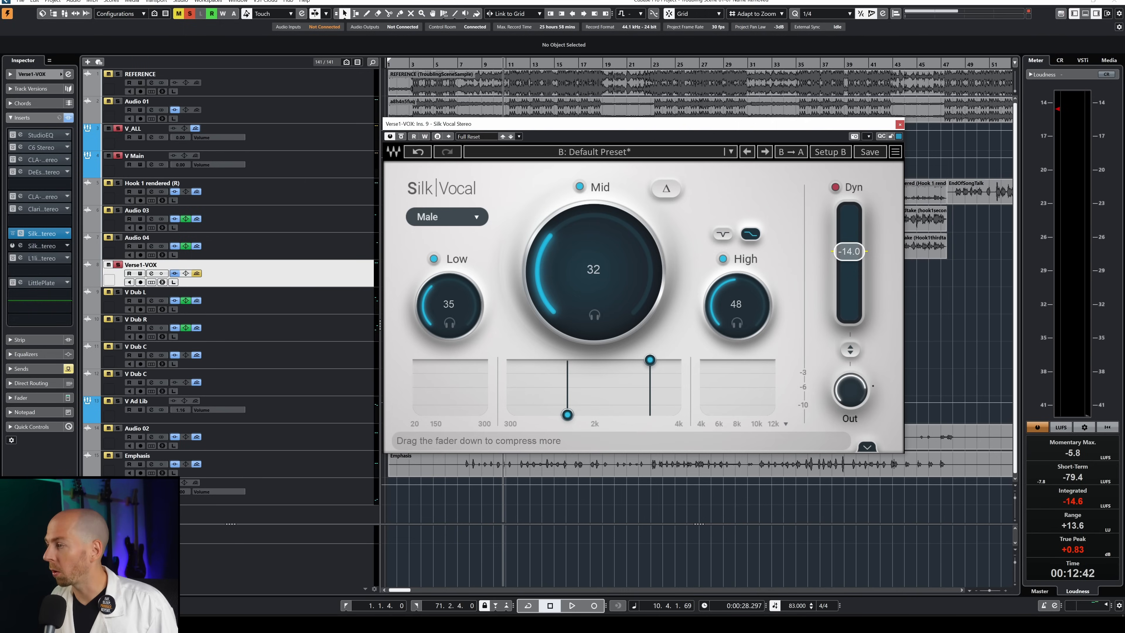
Step: Reset the Dyn fader to 0.0 and try its sync with the output gain, lowering Dyn to -25.6 during playback
left_click_drag(850, 251, 849, 210)
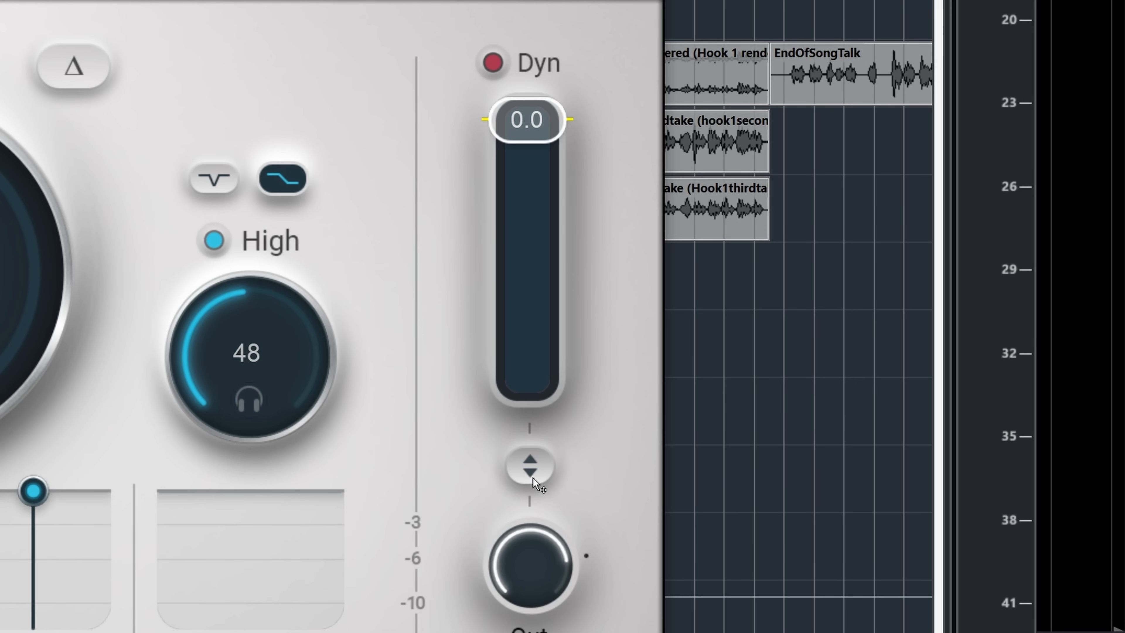
left_click_drag(530, 470, 529, 469)
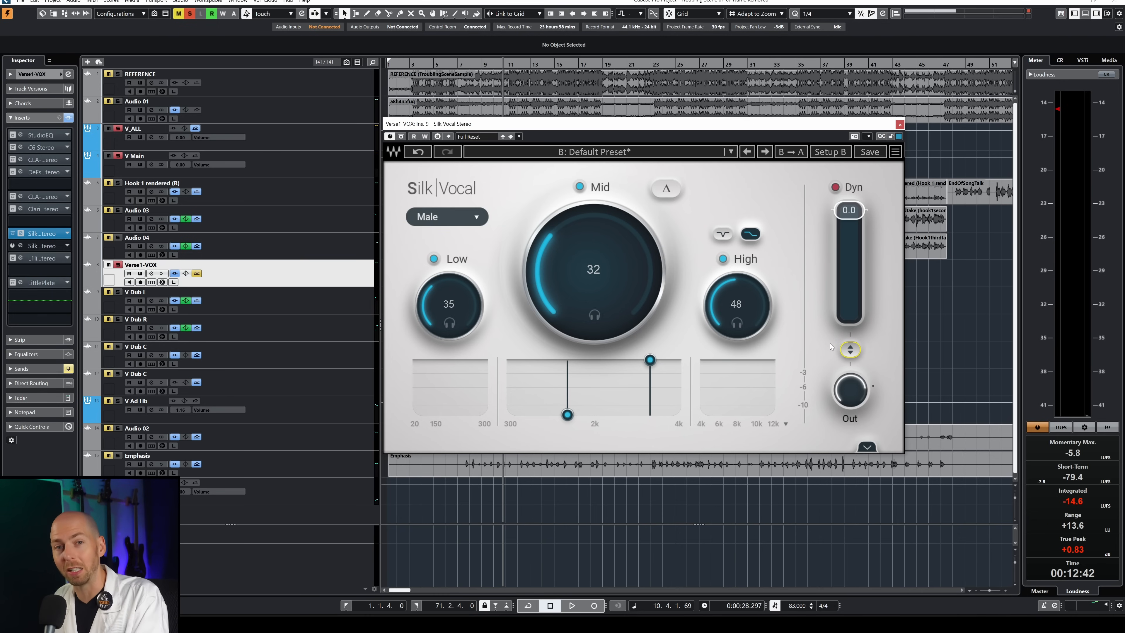
mouse_move(849, 210)
left_mouse_down()
mouse_move(849, 290)
mouse_move(849, 210)
left_mouse_up()
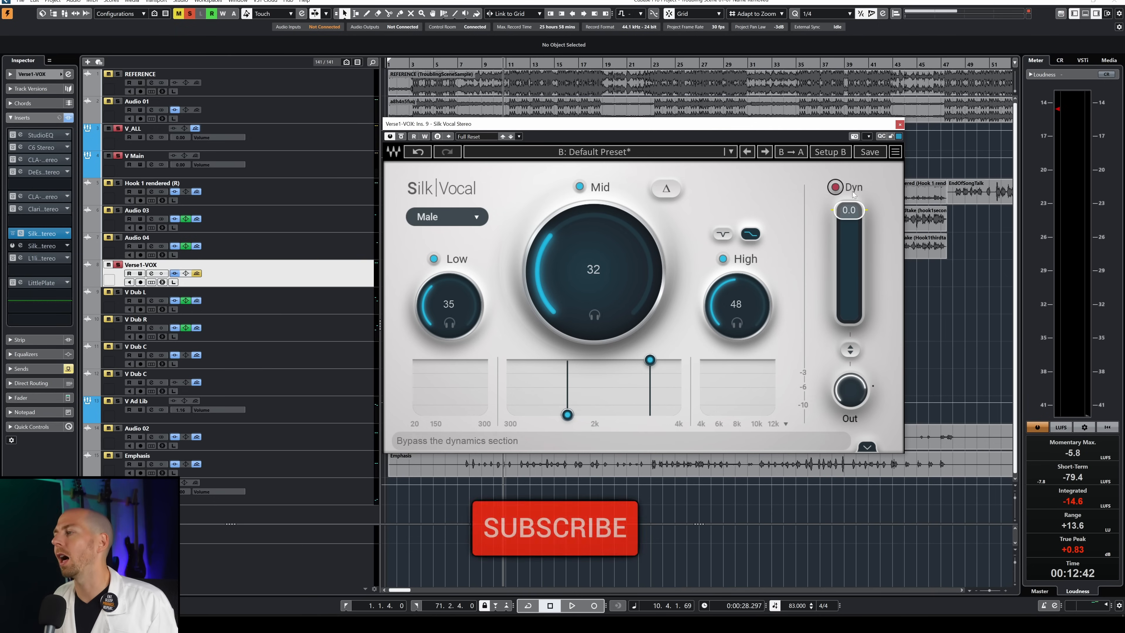
mouse_move(841, 217)
left_mouse_down()
mouse_move(841, 255)
mouse_move(841, 216)
left_mouse_up()
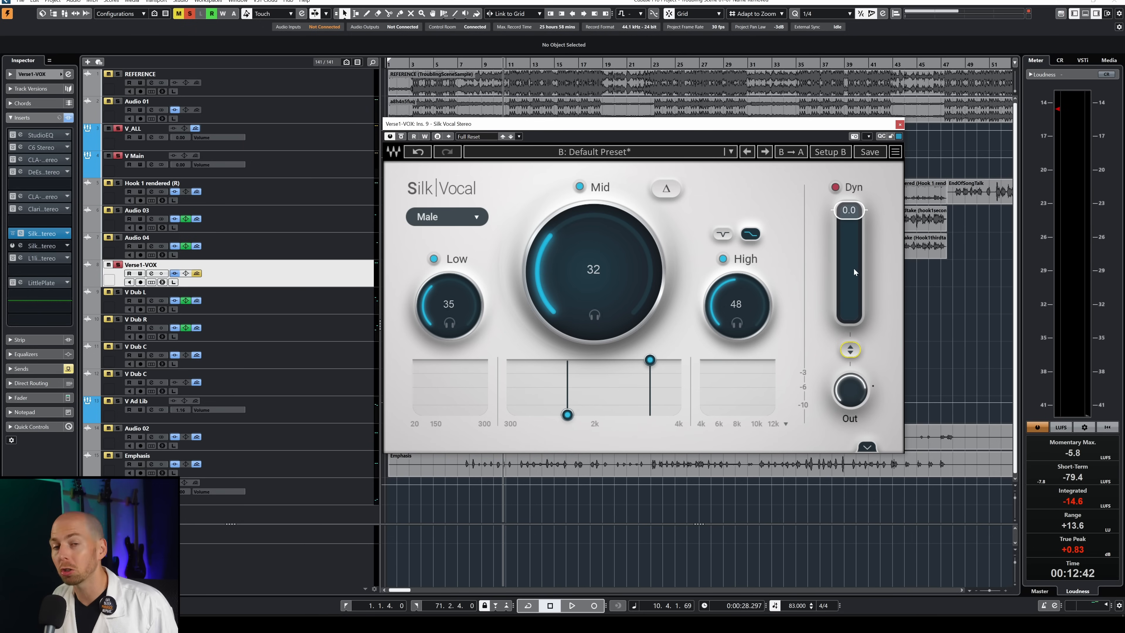
key("space")
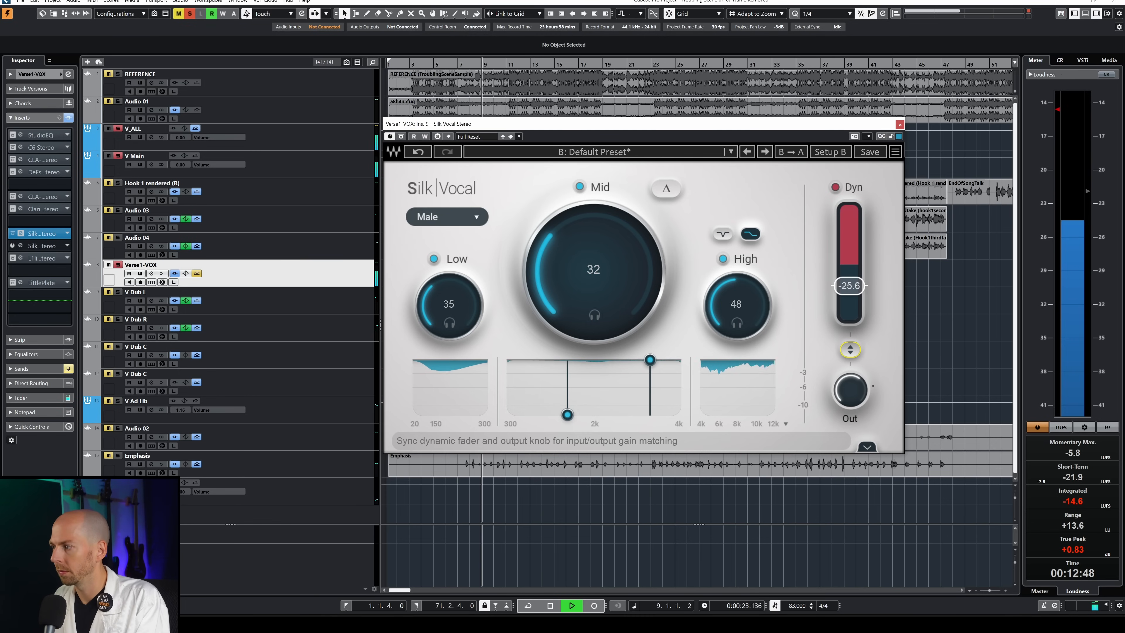
key("space")
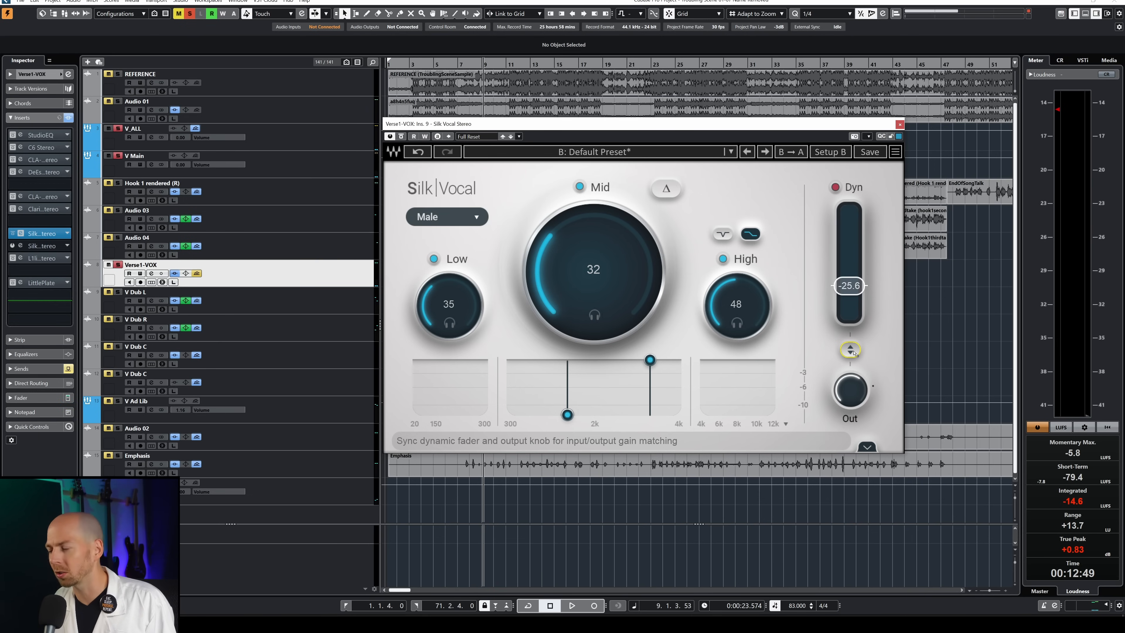
left_click_drag(855, 351, 850, 216)
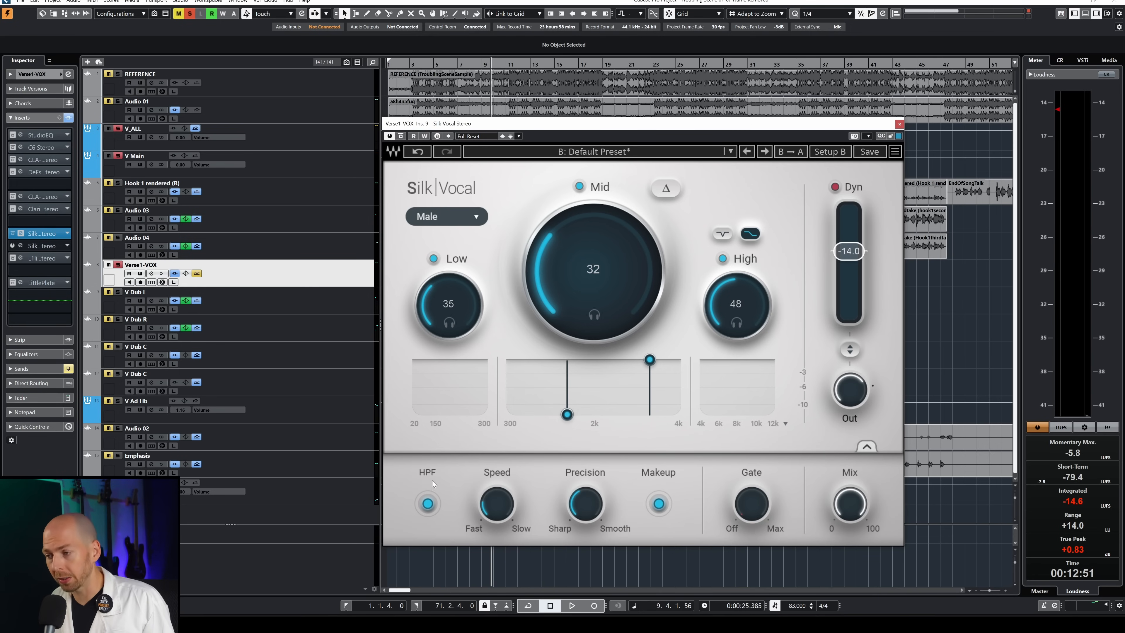
Step: Try the HPF switch and sweep Precision between Sharp and Smooth, from 0.4 up to 72.4 and back down
left_click(430, 505)
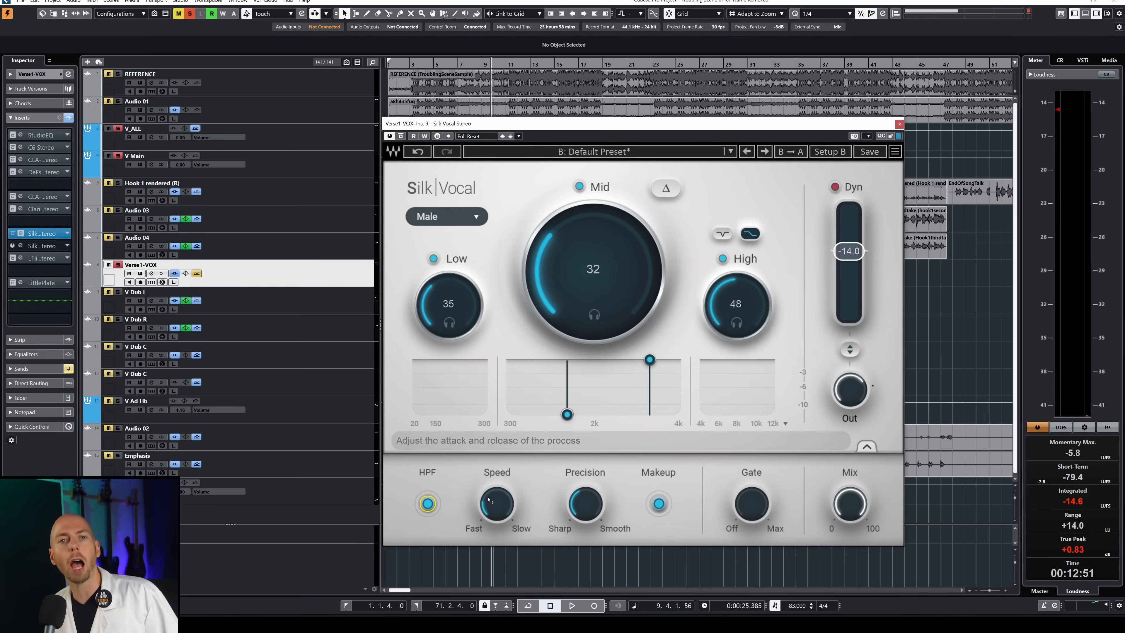
mouse_move(489, 500)
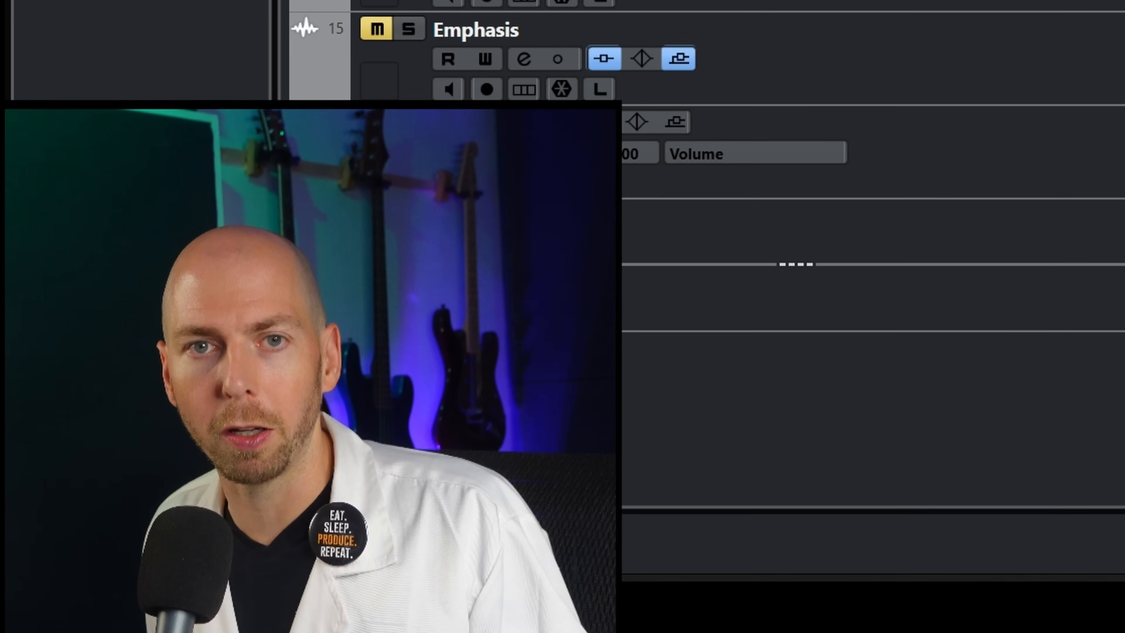
scroll(591, 506, "down", 5)
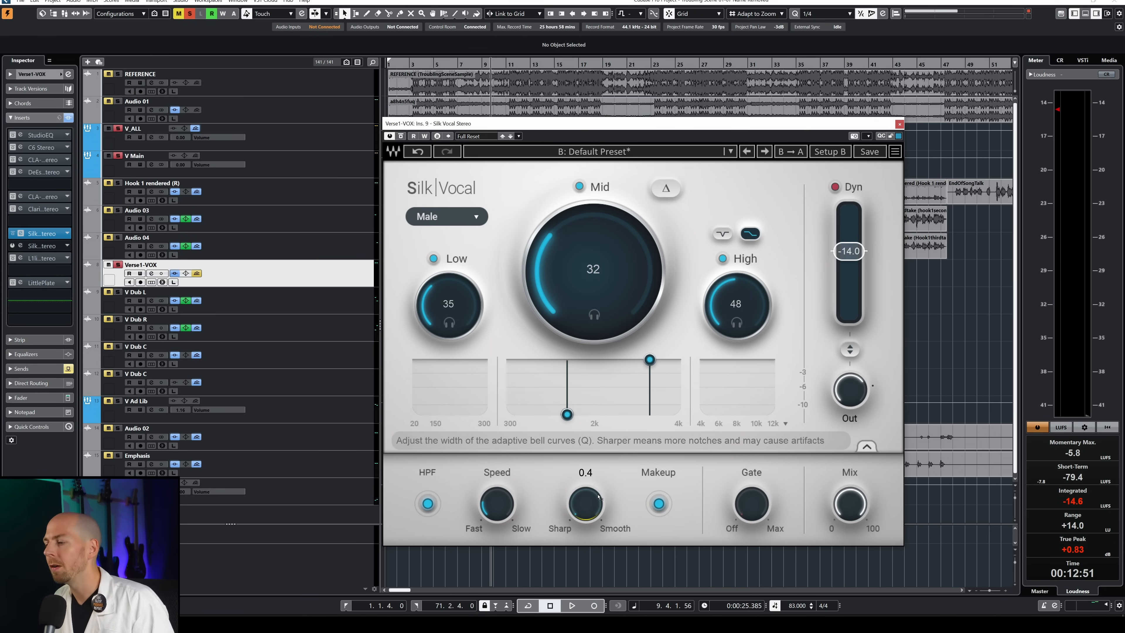
scroll(598, 496, "up", 7)
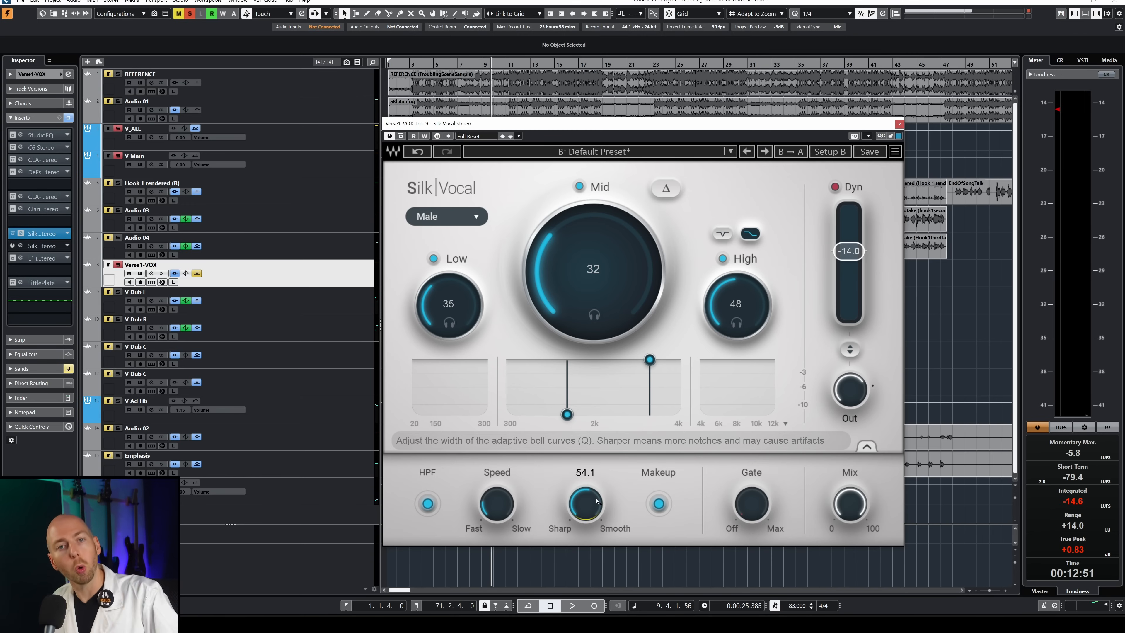
left_click_drag(600, 511, 595, 490)
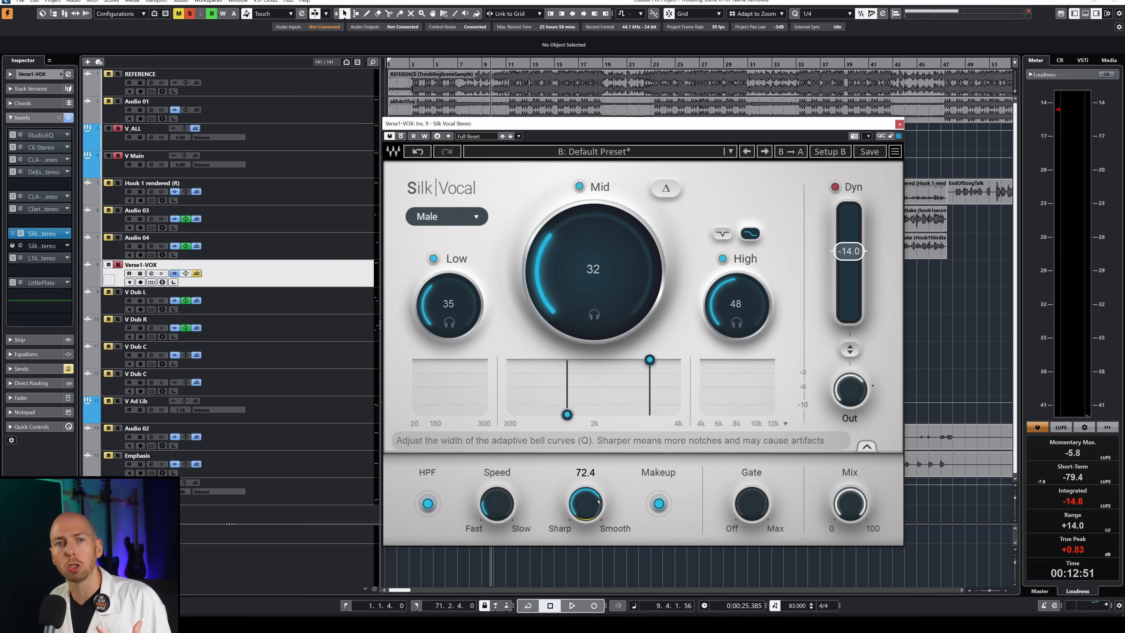
left_click_drag(596, 489, 544, 508)
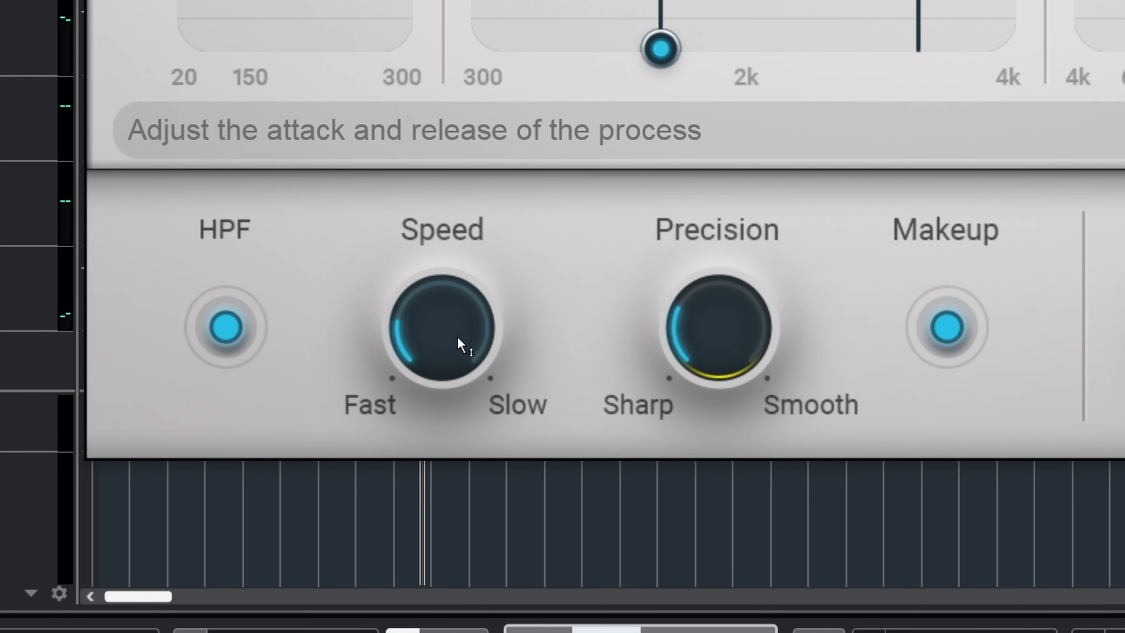
Step: Try the extreme settings with Speed fully at Fast and Precision fully at Sharp
left_click_drag(502, 510, 503, 511)
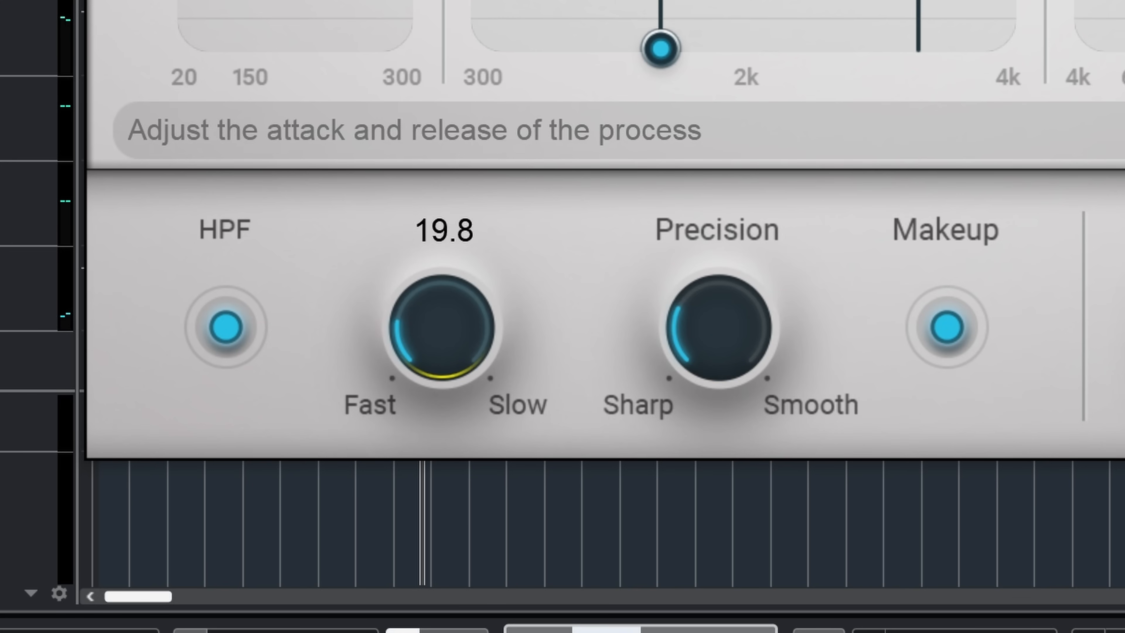
left_click_drag(442, 330, 336, 519)
left_click_drag(711, 333, 618, 382)
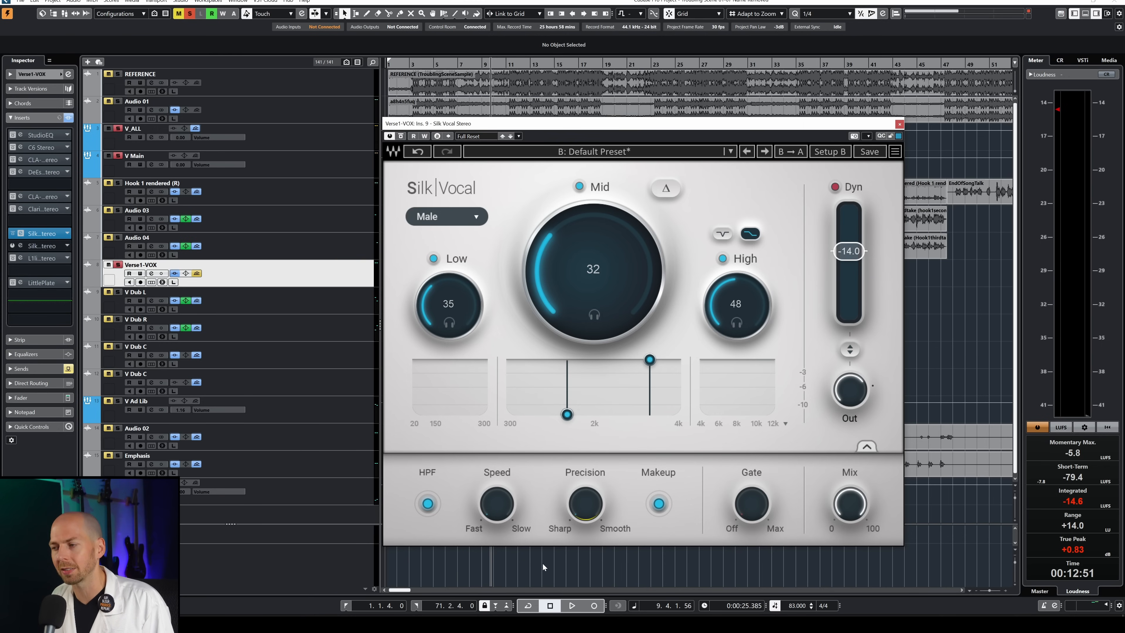
Step: Raise Precision to 35.0, set Speed to 20, and ease Precision slightly back toward Sharp
left_click_drag(597, 511, 599, 505)
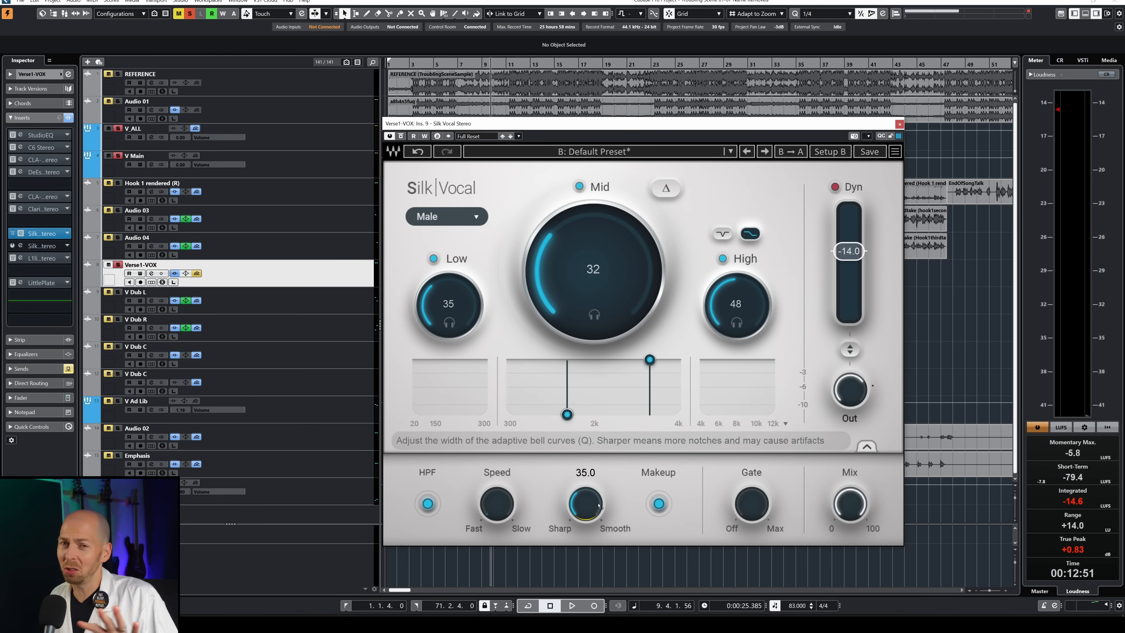
double_click(497, 472)
type("20")
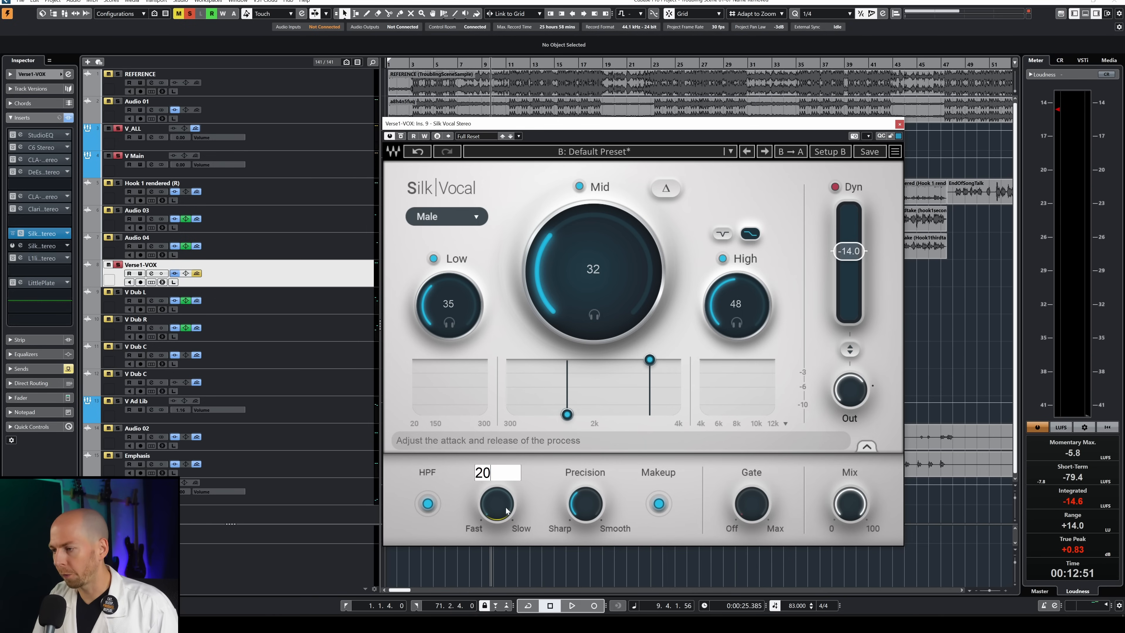
key("Return")
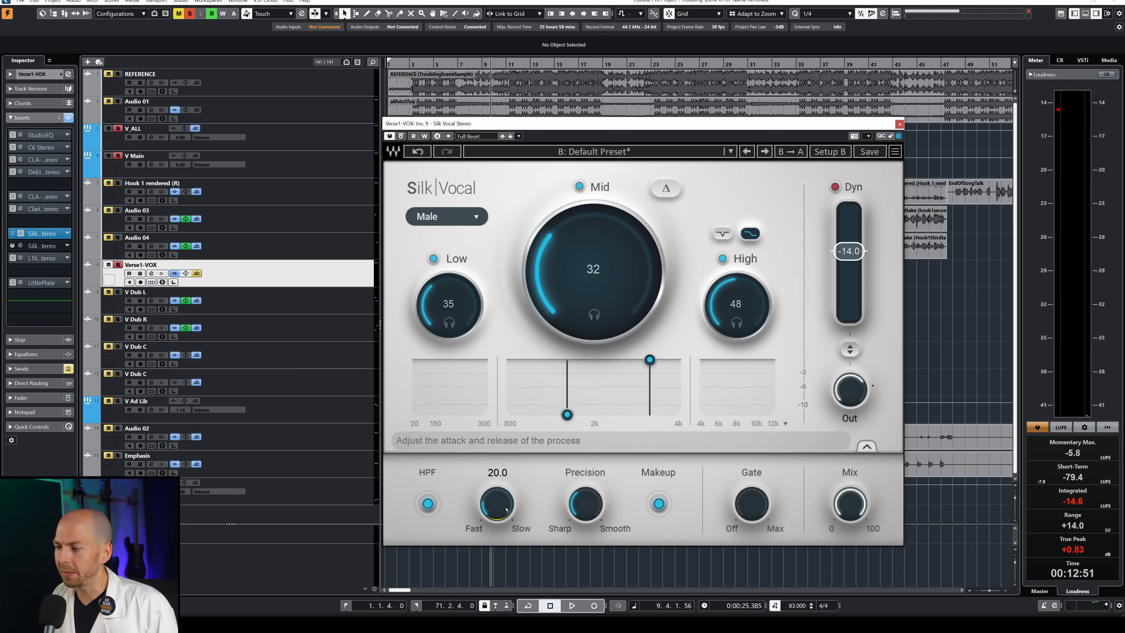
left_click_drag(591, 504, 586, 509)
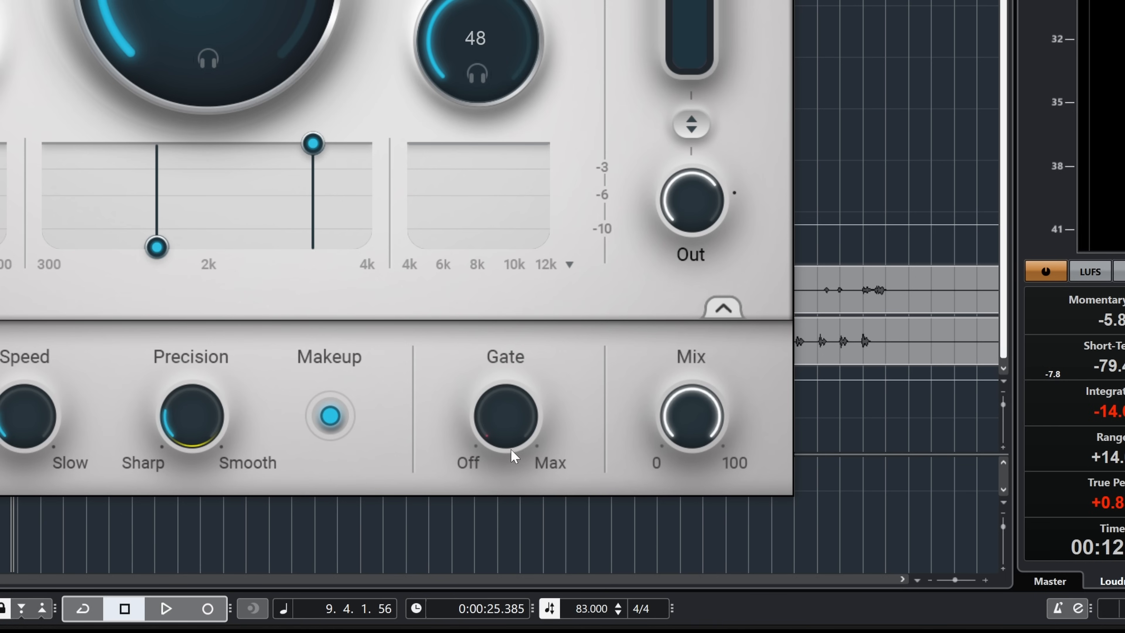
Step: Raise the Gate amount while playing the vocal from about bar 8, and try a lower Mix amount
mouse_move(515, 427)
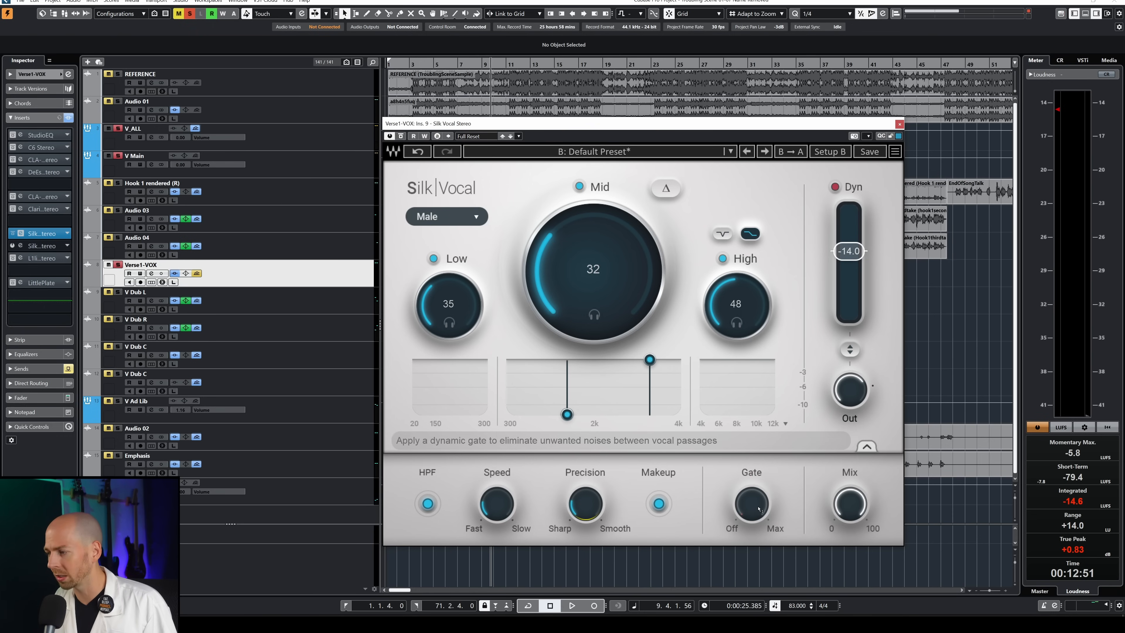
left_click_drag(757, 512, 760, 500)
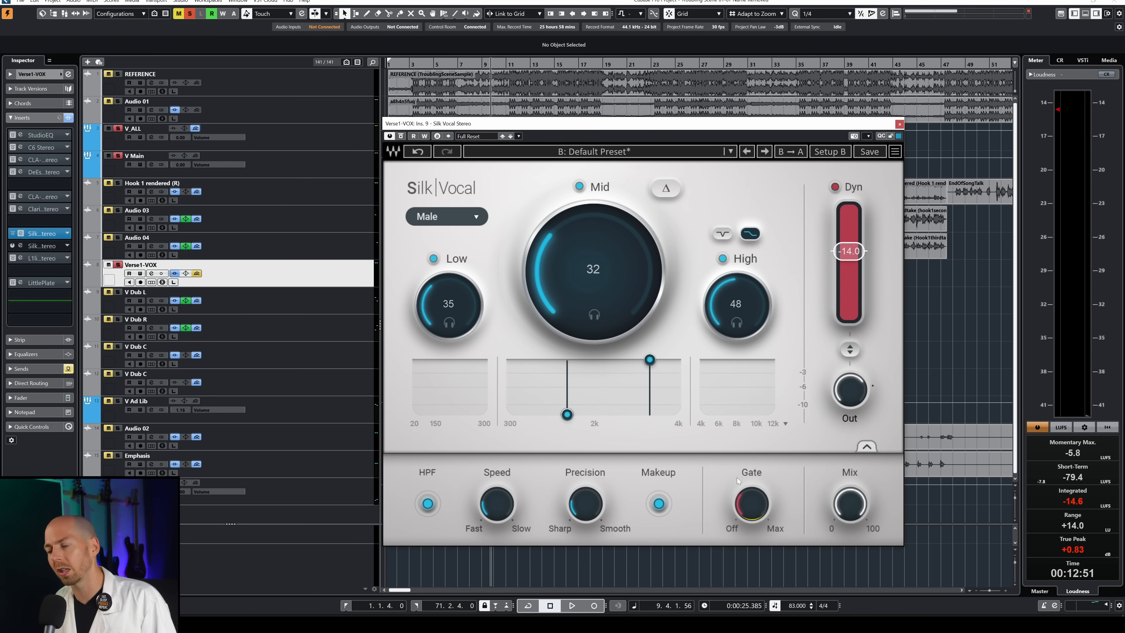
left_click(470, 67)
key("space")
left_click_drag(665, 558, 669, 584)
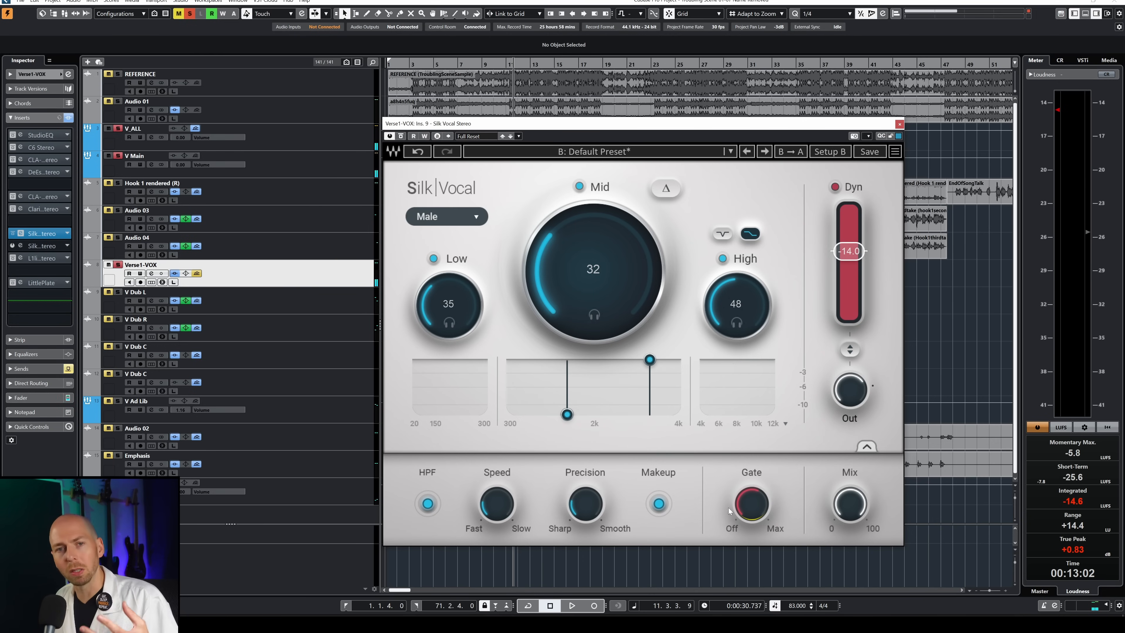
left_click_drag(849, 504, 850, 541)
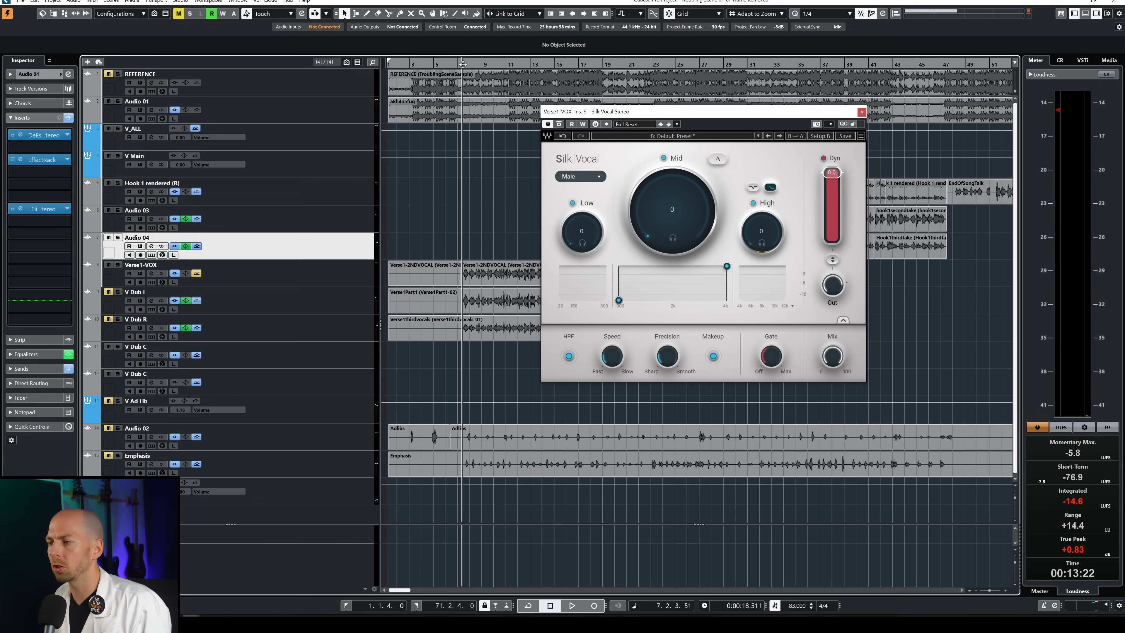
Step: Select the Verse1-VOX track, show its inserts, and play the full mix from about bar 7 with the reductions at 0
left_click(463, 64)
left_click(299, 278)
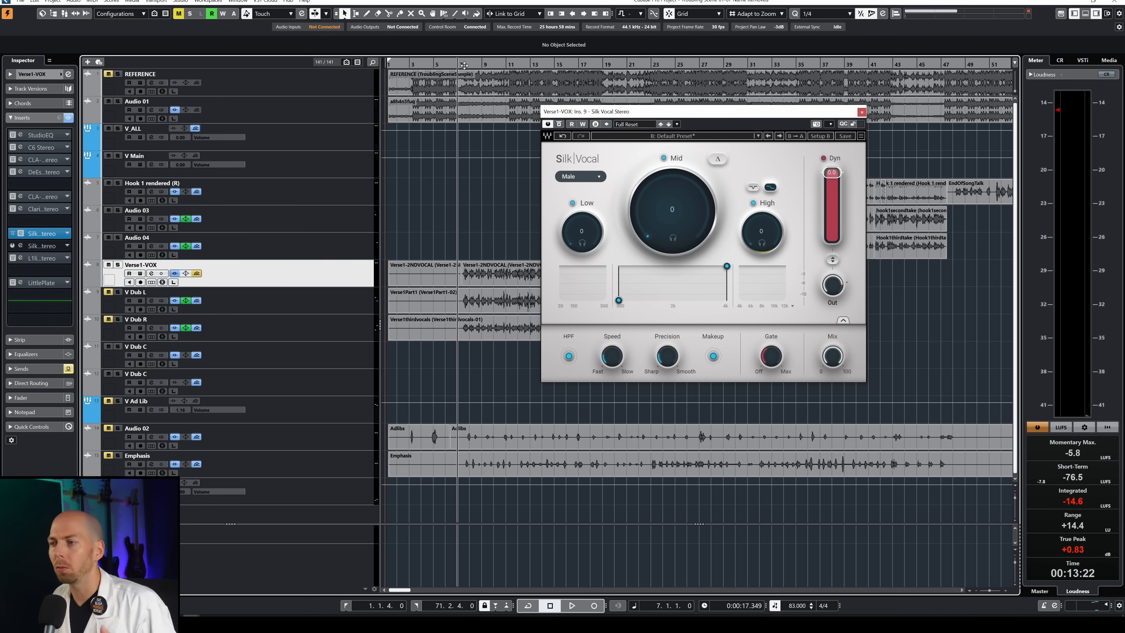
key("space")
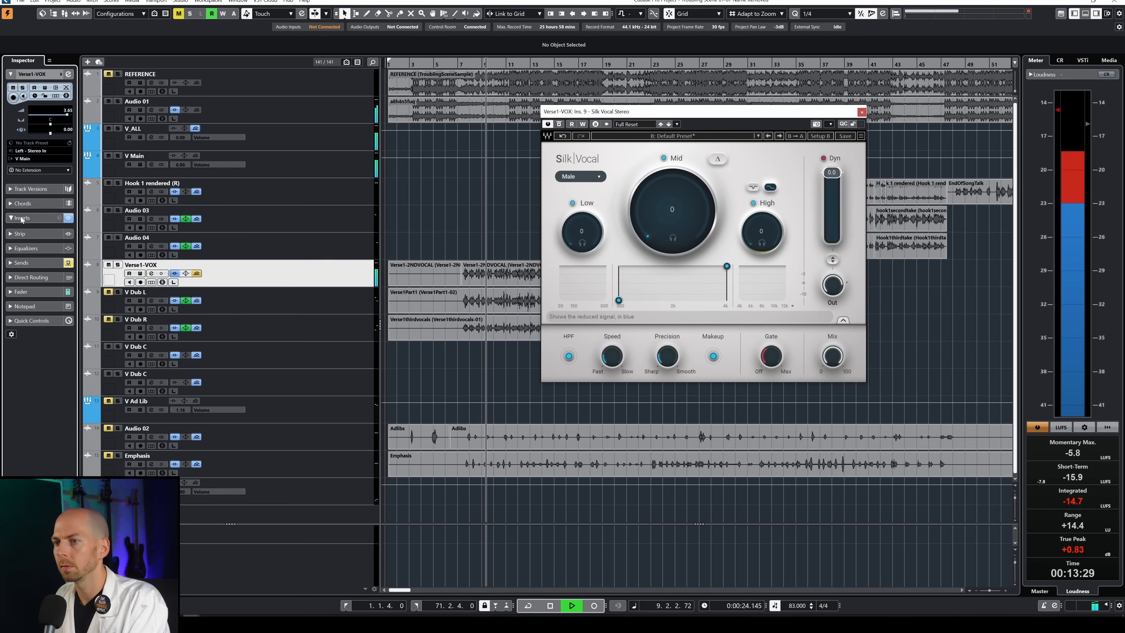
left_click(21, 219)
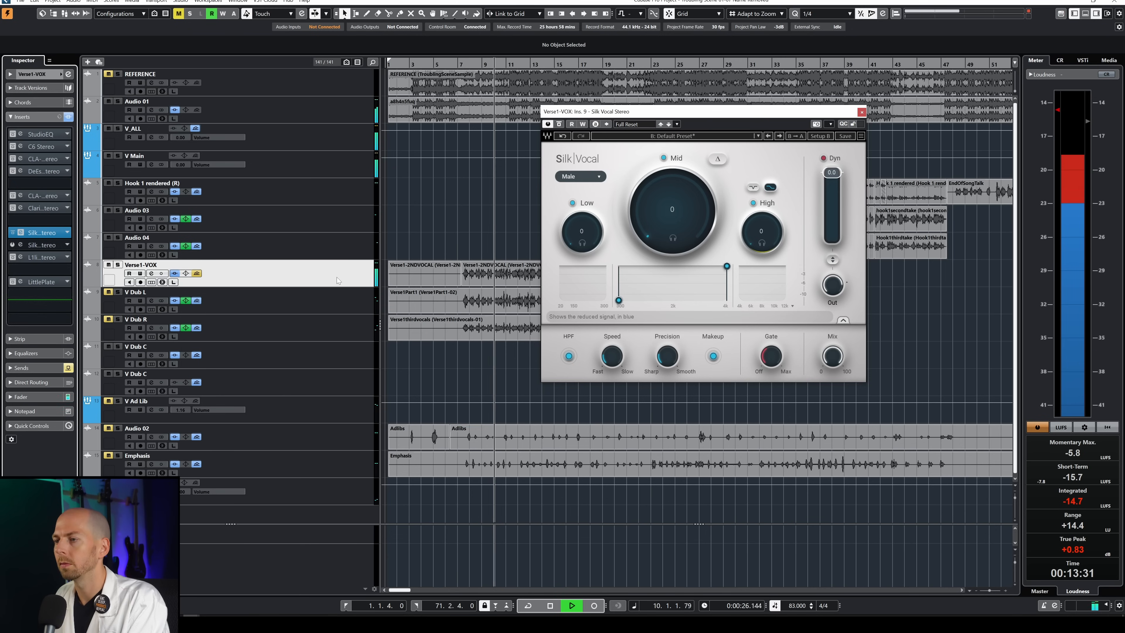
key("space")
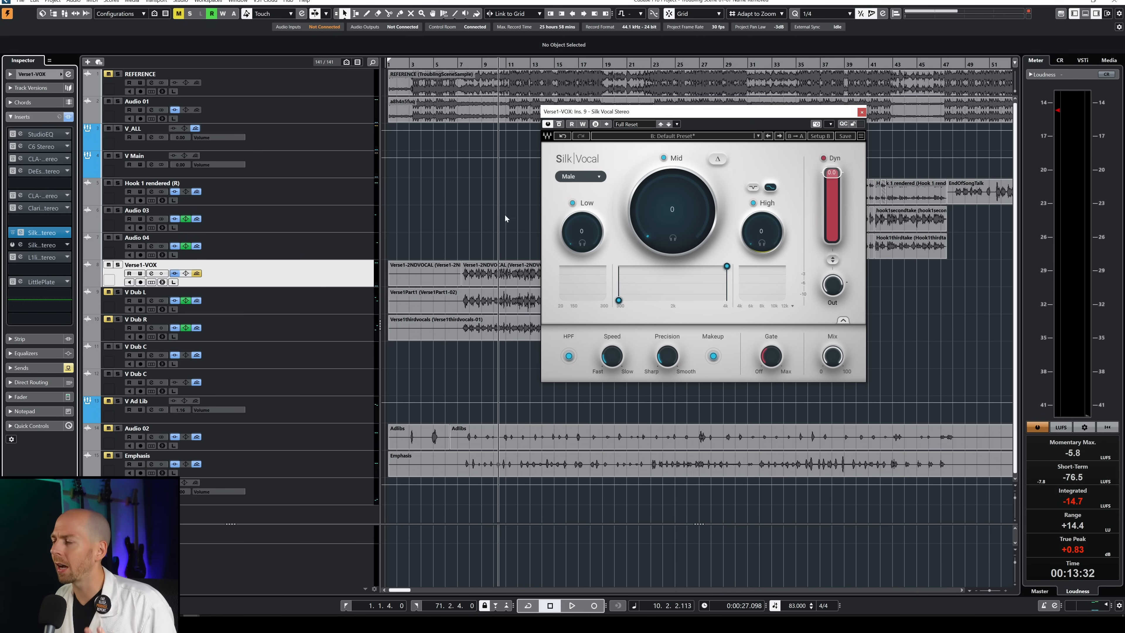
Step: Play the soloed vocal from bar 8 and raise the Low band's reduction amount to 100
left_click(467, 62)
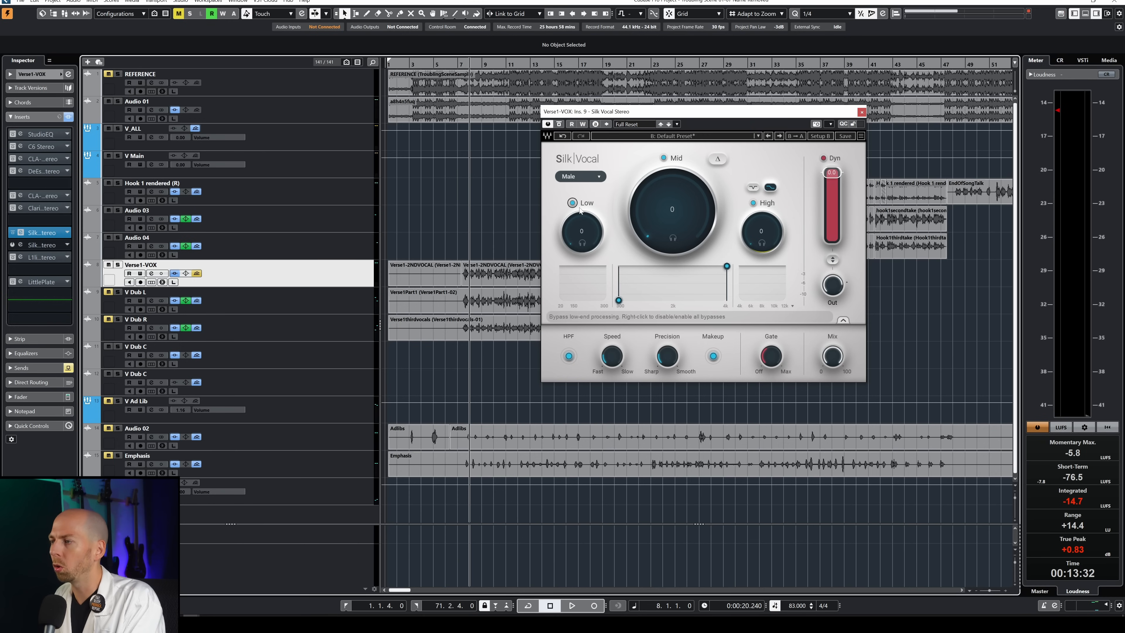
left_click_drag(581, 232, 579, 243)
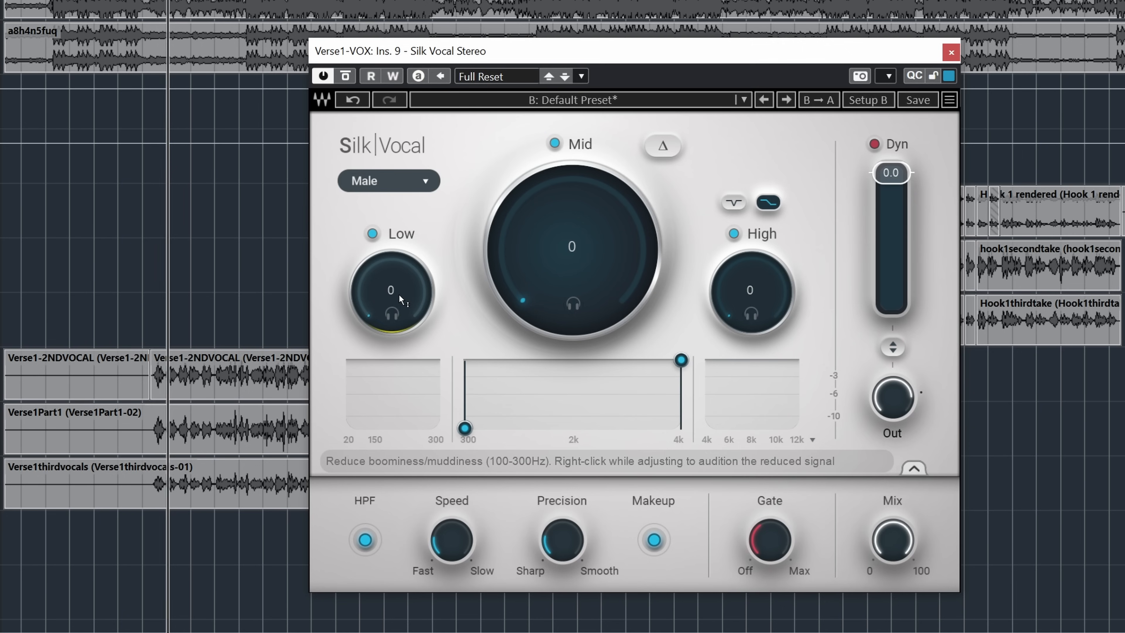
left_click_drag(582, 230, 582, 213)
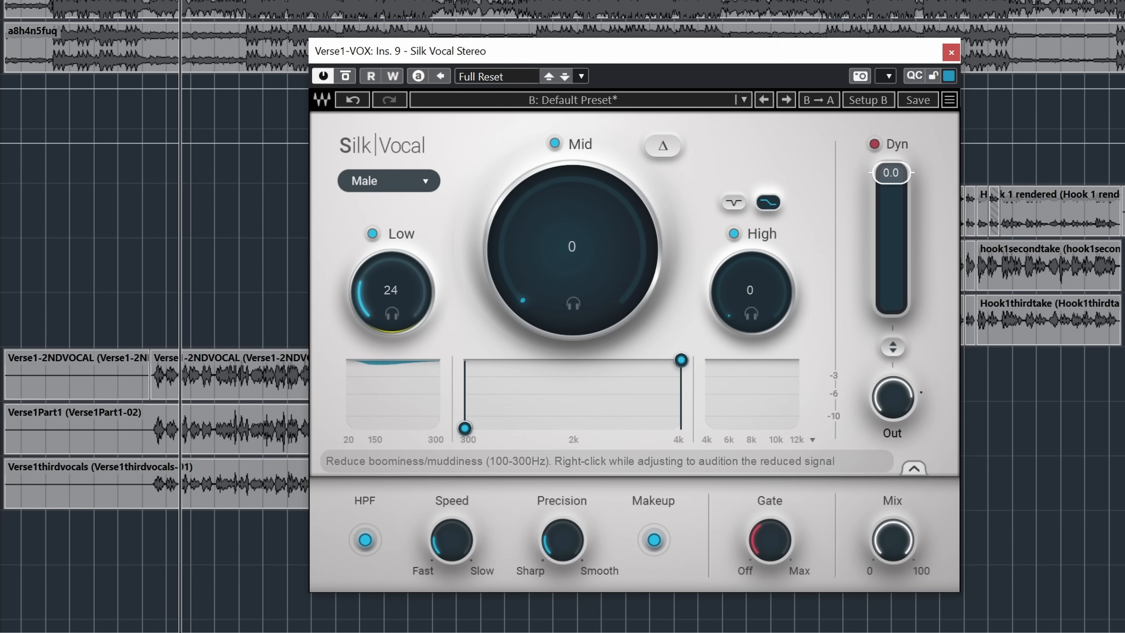
left_click_drag(391, 290, 390, 238)
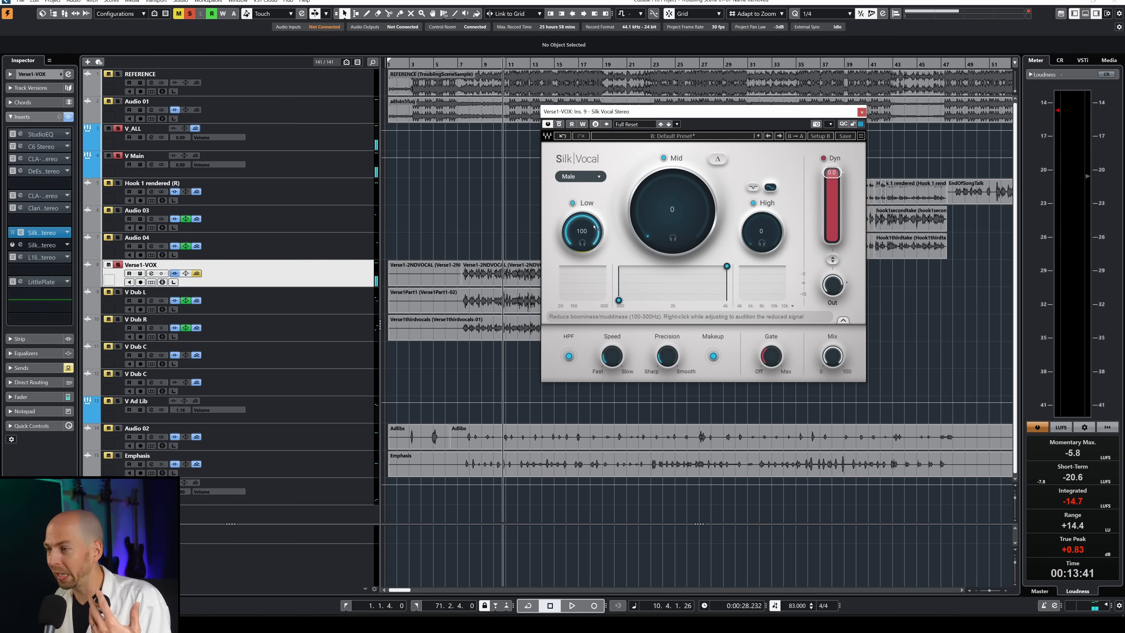
Step: Lower the Low band's reduction to 38 while listening to the soloed vocal
mouse_move(594, 227)
left_mouse_down()
mouse_move(594, 255)
mouse_move(586, 223)
left_mouse_up()
key("space")
mouse_move(559, 284)
left_mouse_down()
mouse_move(558, 269)
mouse_move(558, 281)
left_mouse_up()
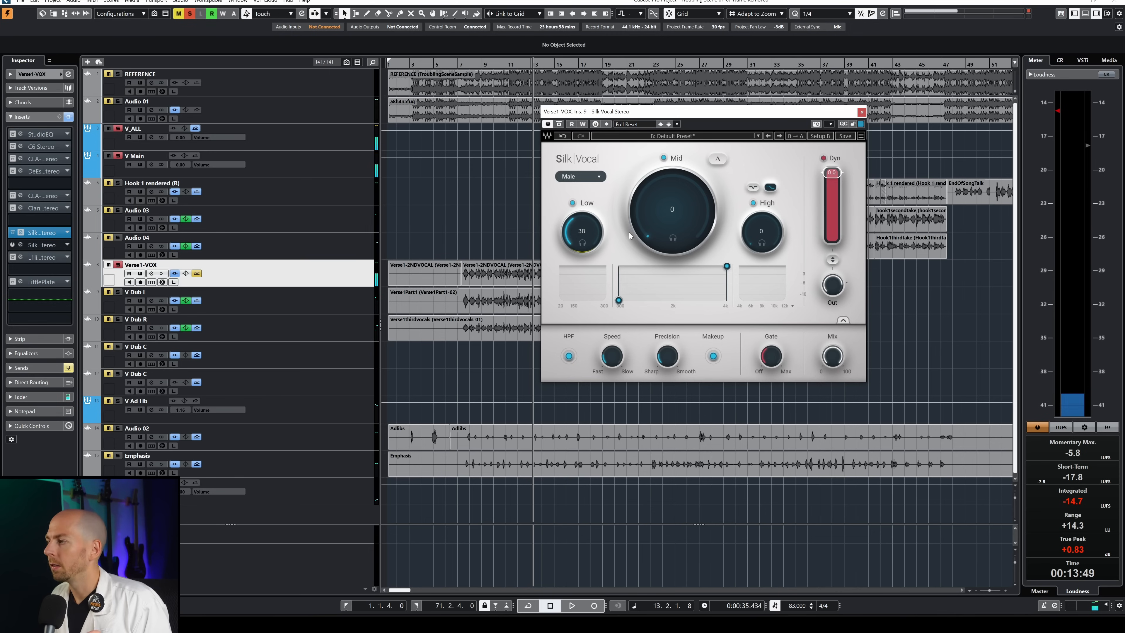
Step: Play the vocal from bar 9 and raise the High band's reduction to 44
left_click(472, 184)
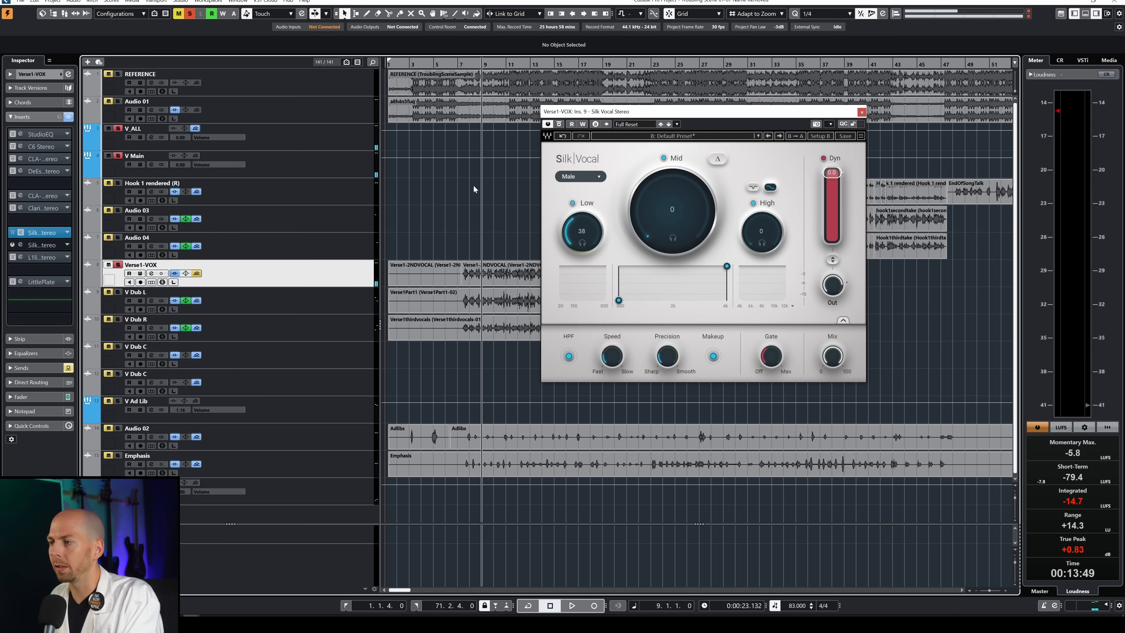
key("space")
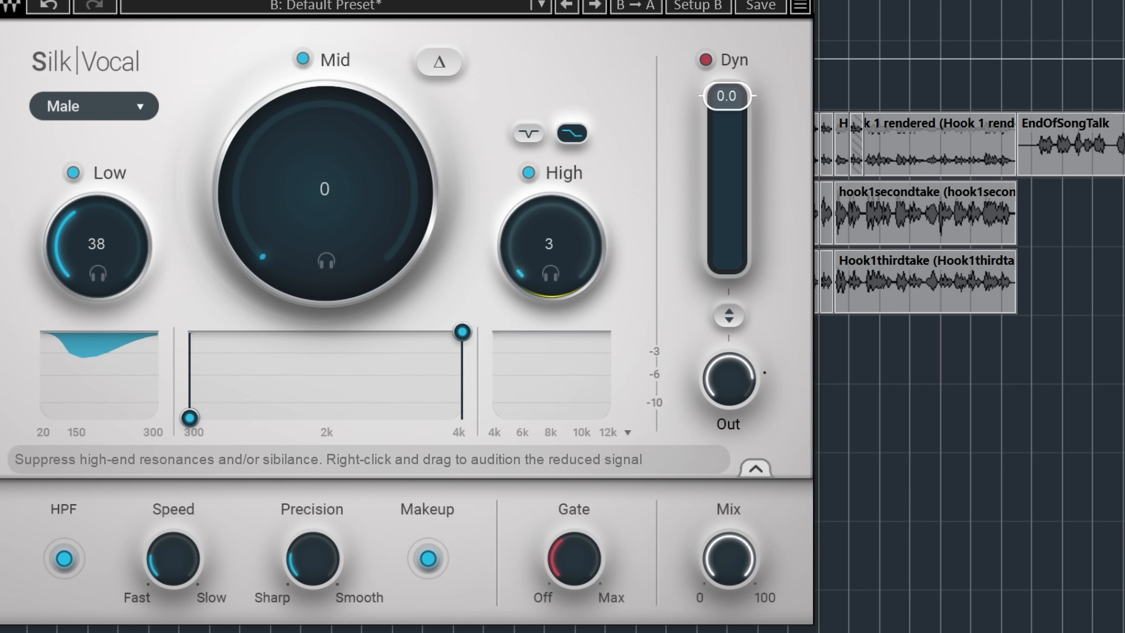
left_click_drag(550, 245, 550, 219)
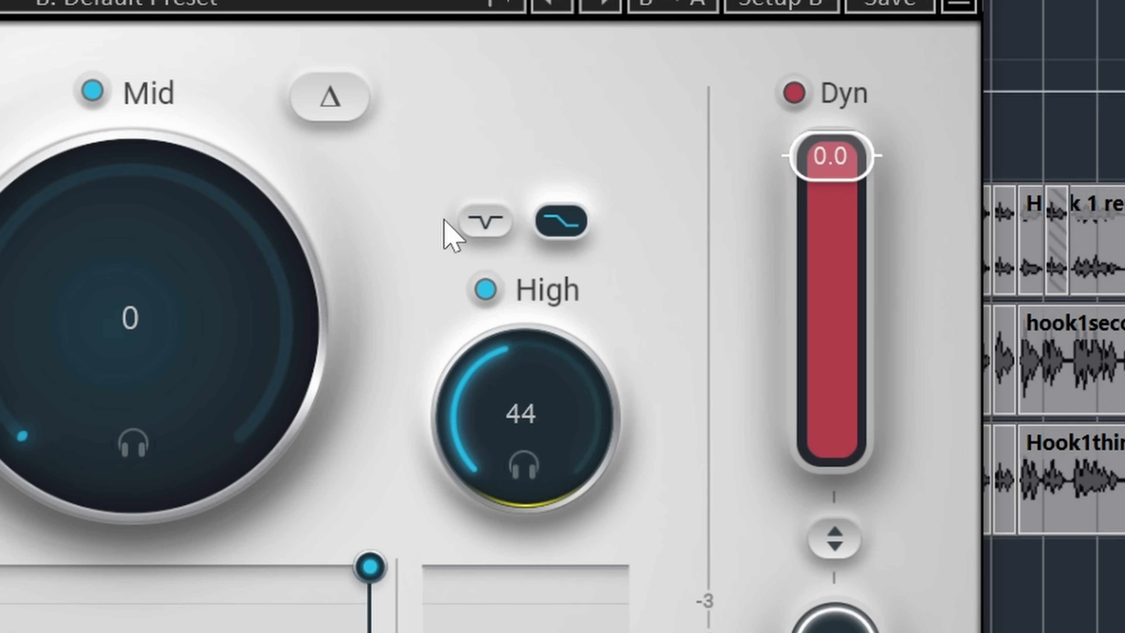
Step: Switch the High band to the bell shape and raise its reduction to 62
left_click(487, 222)
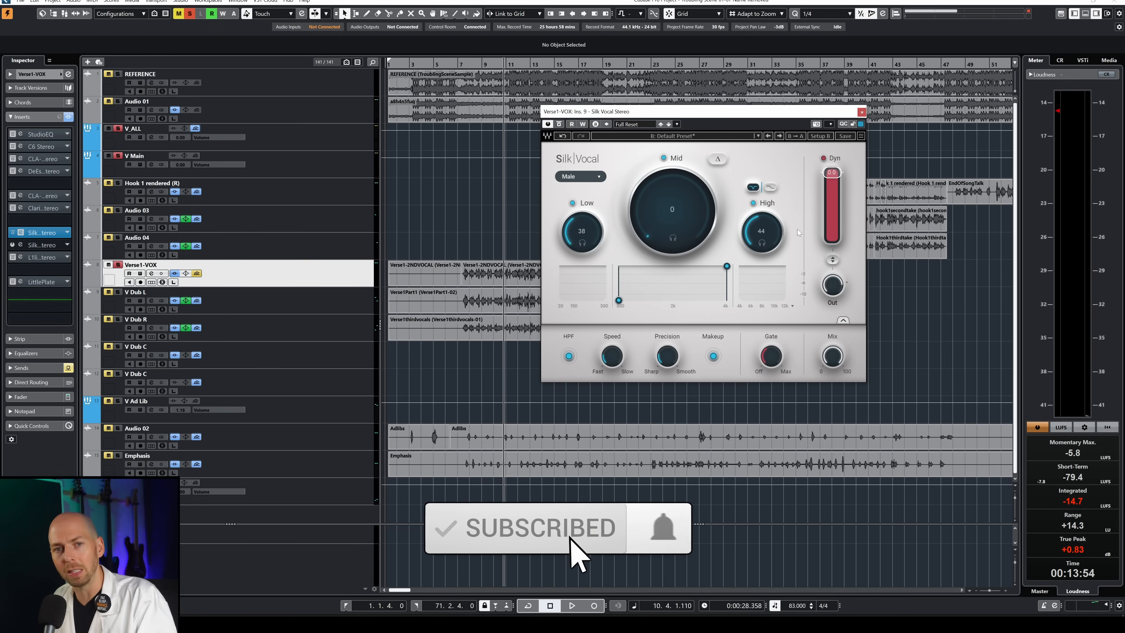
left_click_drag(761, 231, 761, 221)
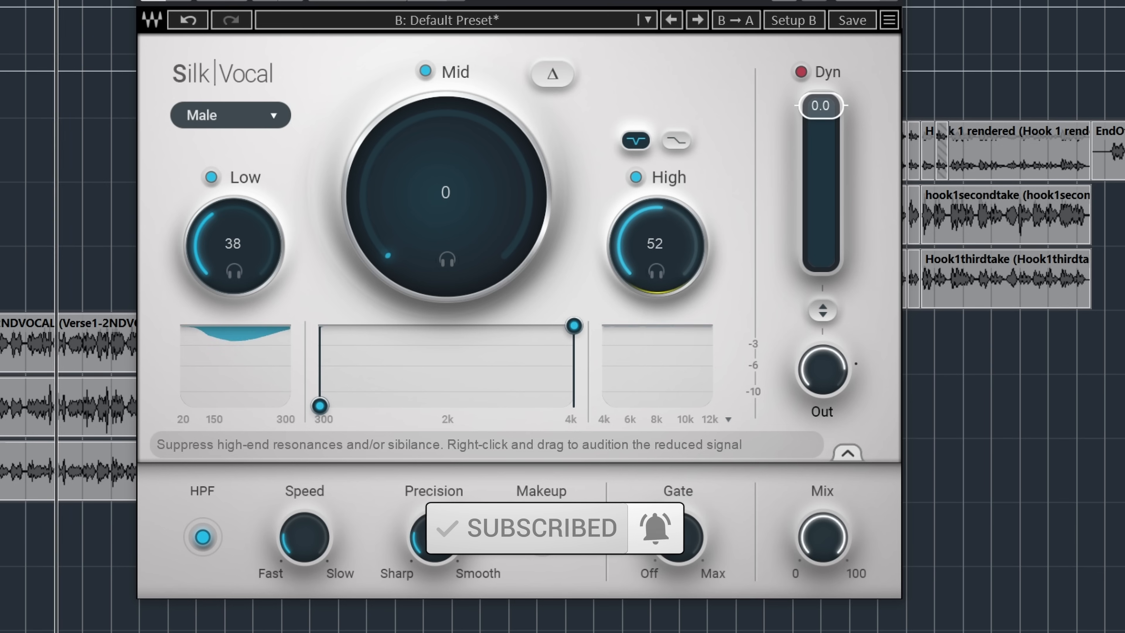
left_click_drag(657, 245, 657, 237)
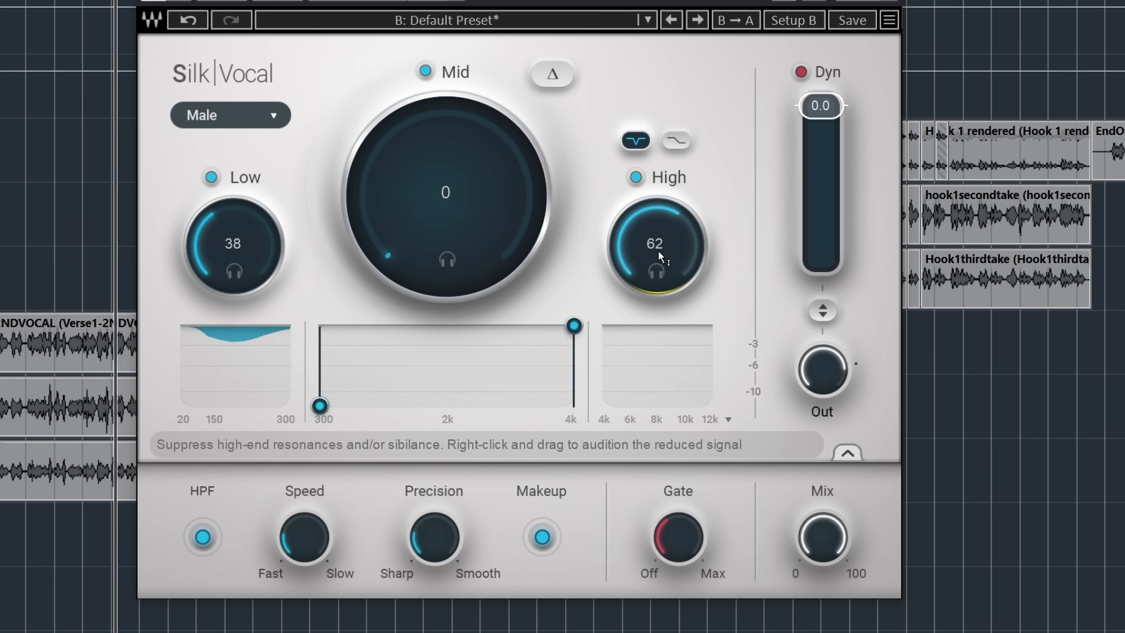
Step: Audition the removed signal with Delta and the High band soloed, clear both, and ease the High reduction to 59
left_click(553, 74)
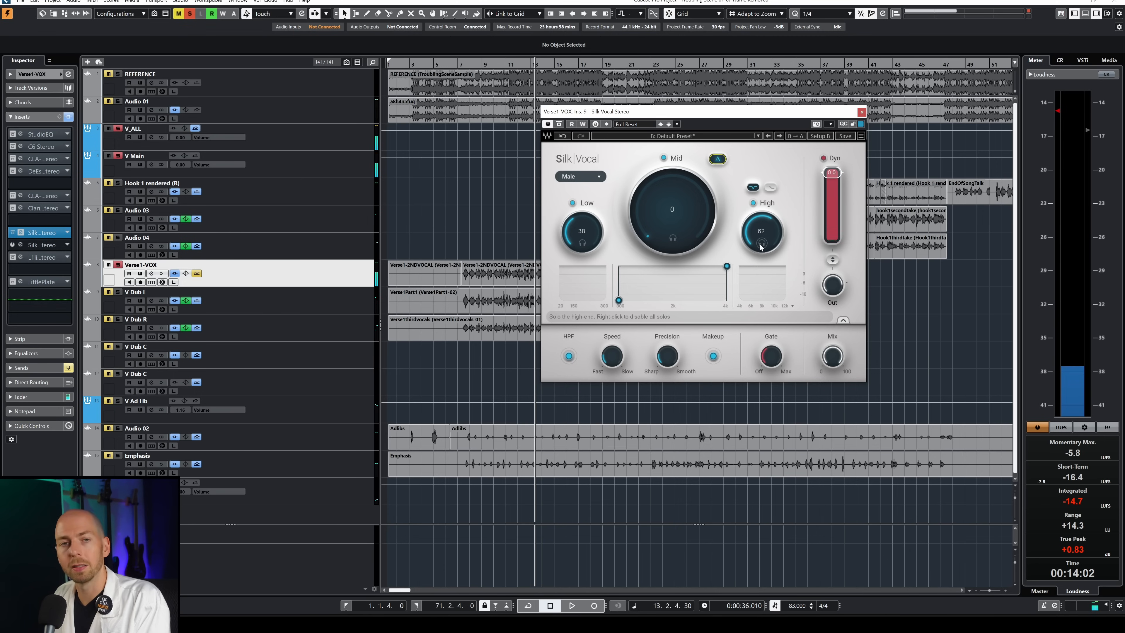
left_click(761, 244)
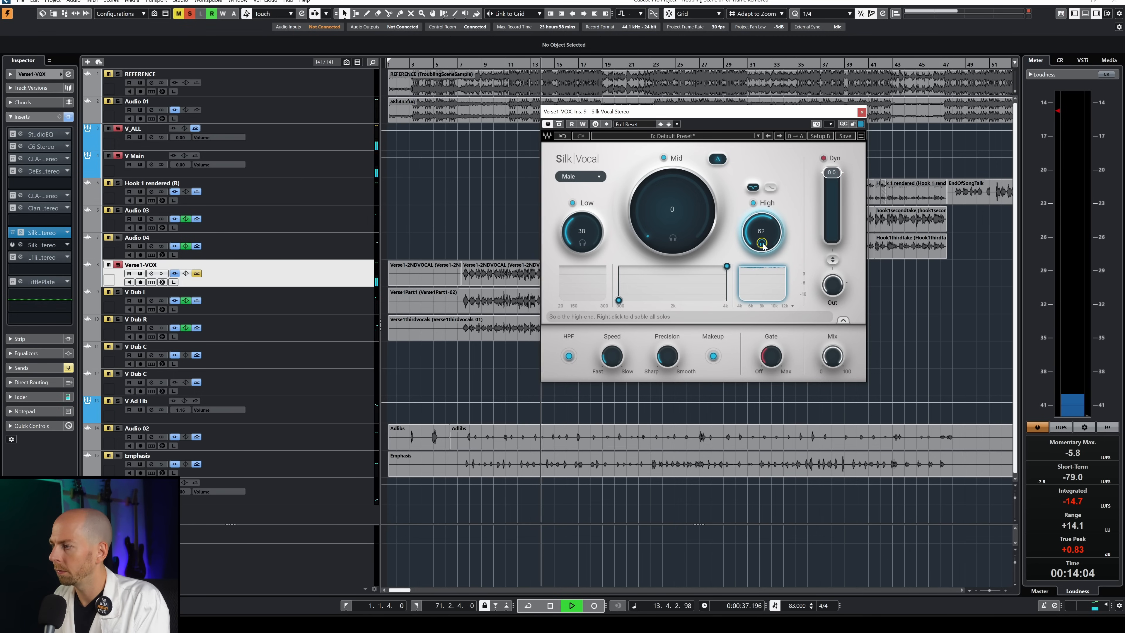
right_click(763, 244)
key("space")
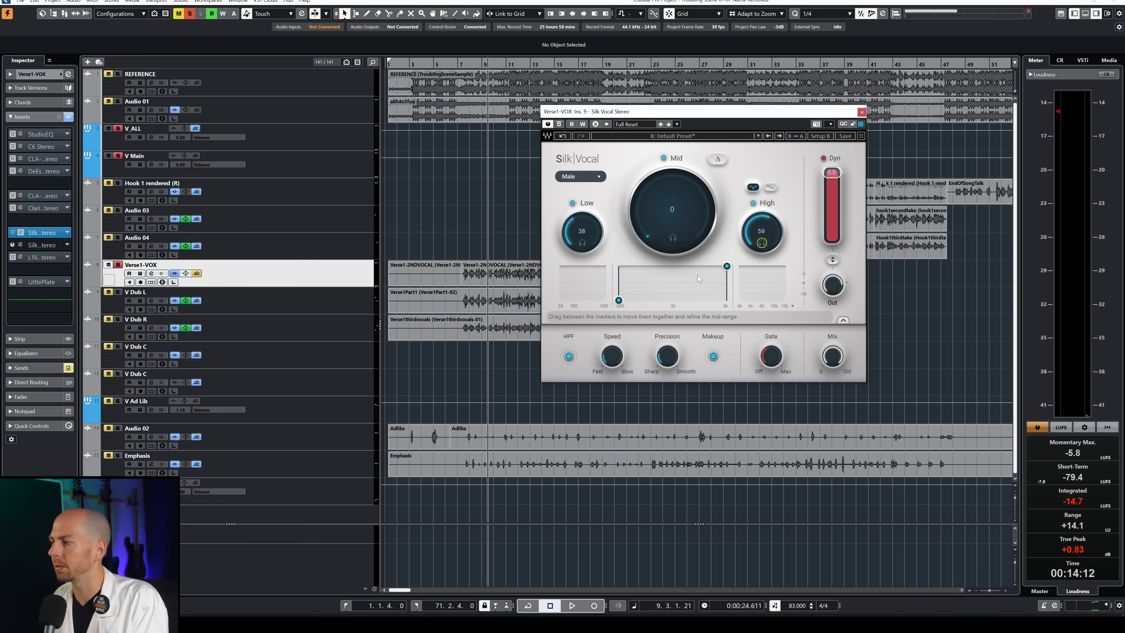
Step: Play the vocal from bar 8 and lower the Dyn fader to -13.2 using the control that syncs it with the output
key("space")
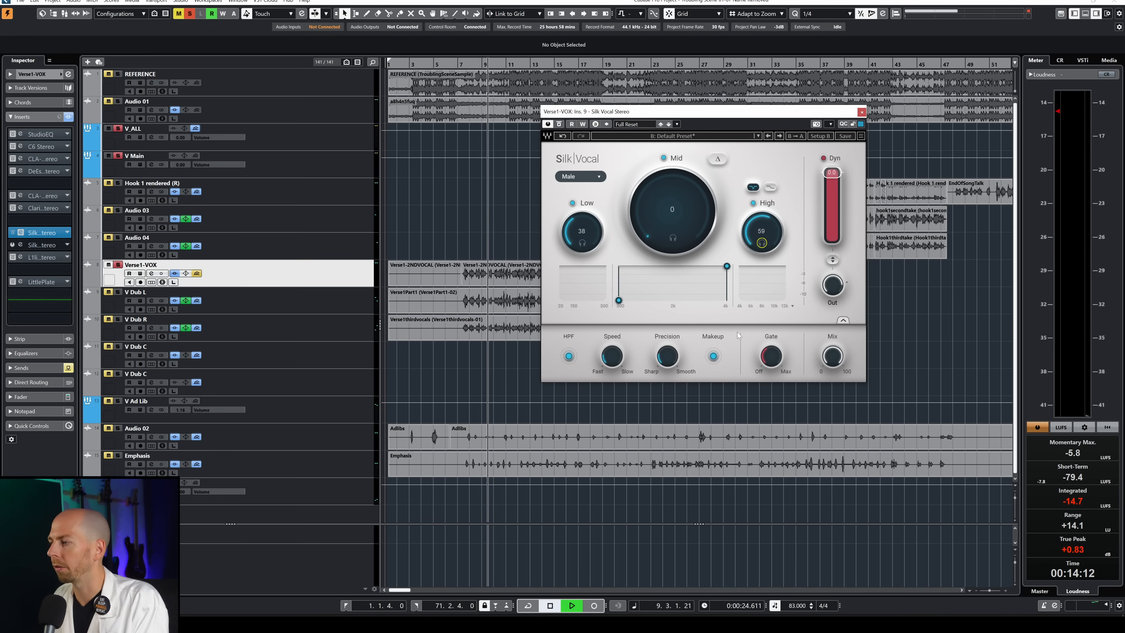
left_click(471, 64)
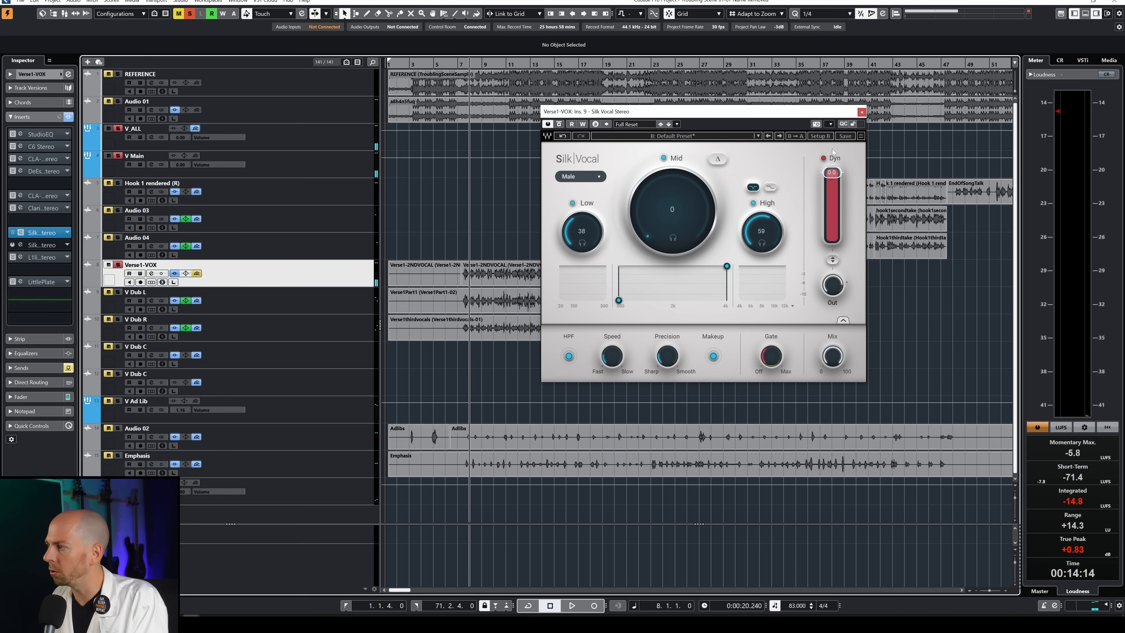
left_click_drag(832, 260, 833, 277)
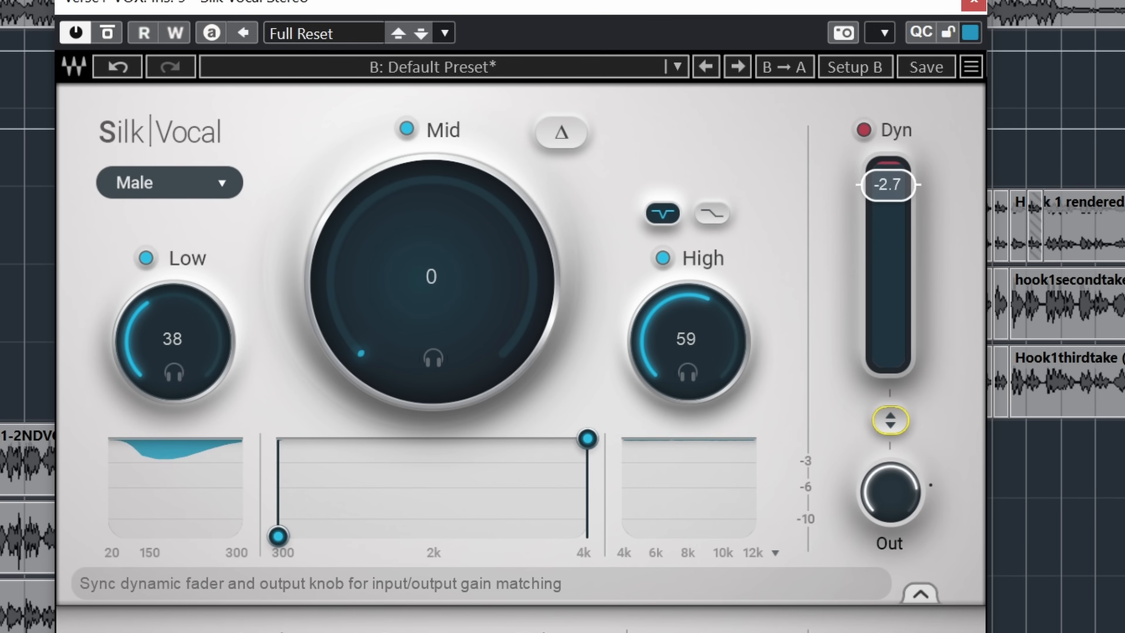
left_click_drag(891, 457, 890, 520)
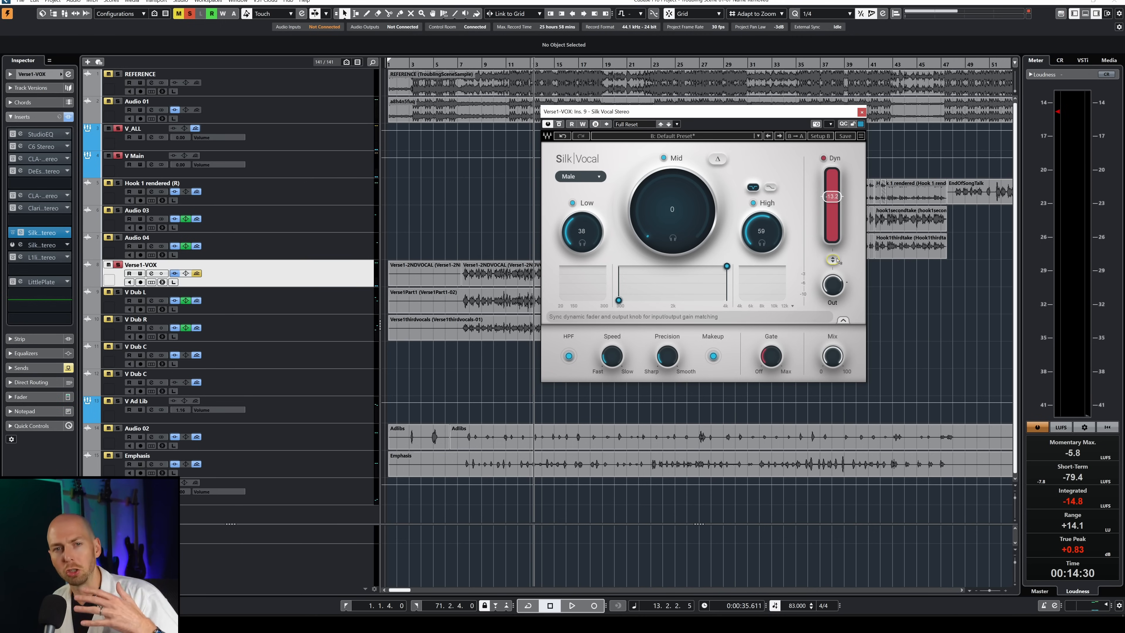
Step: Try strong Mid reduction up to 95, settle it at 36, and pull the mid range's upper limit below 4k
left_click_drag(673, 210, 673, 196)
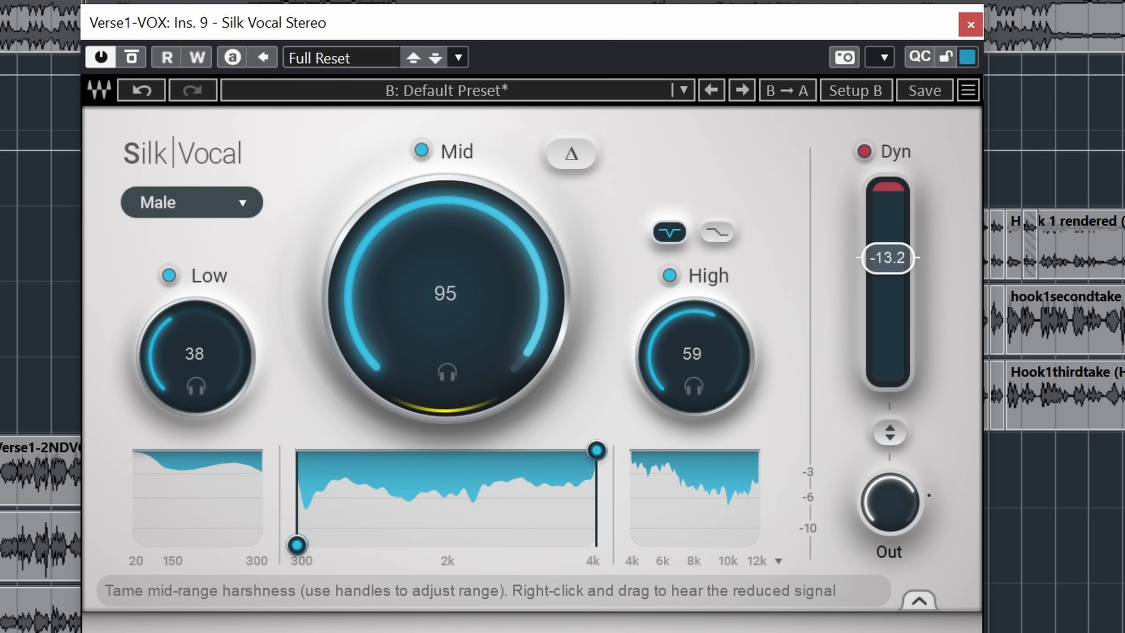
left_click_drag(446, 297, 471, 277)
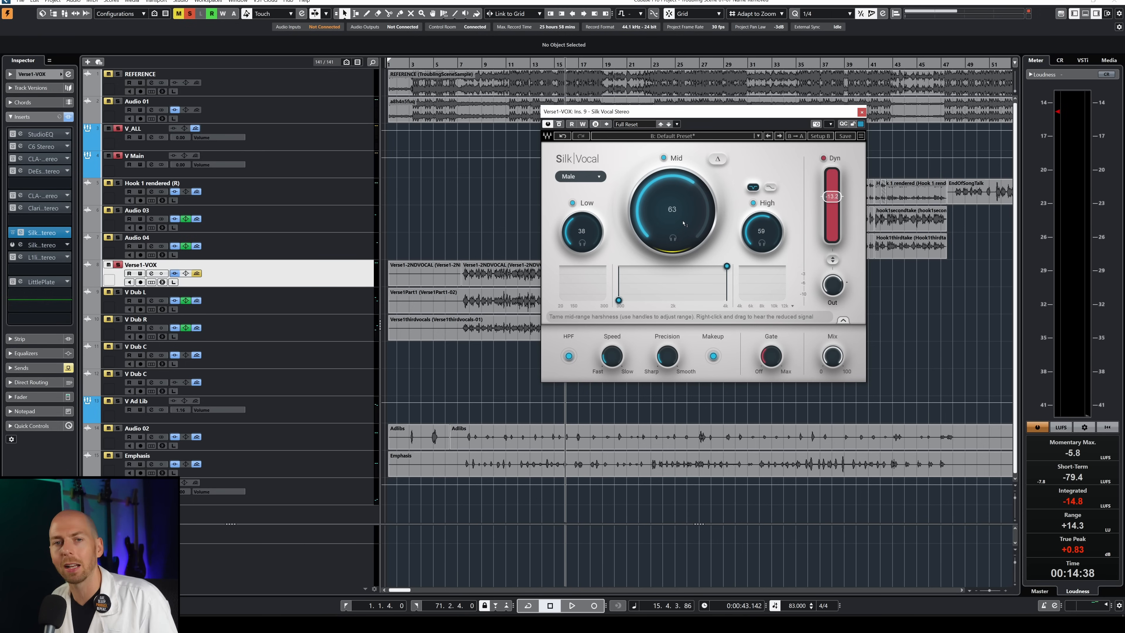
left_click_drag(672, 210, 669, 219)
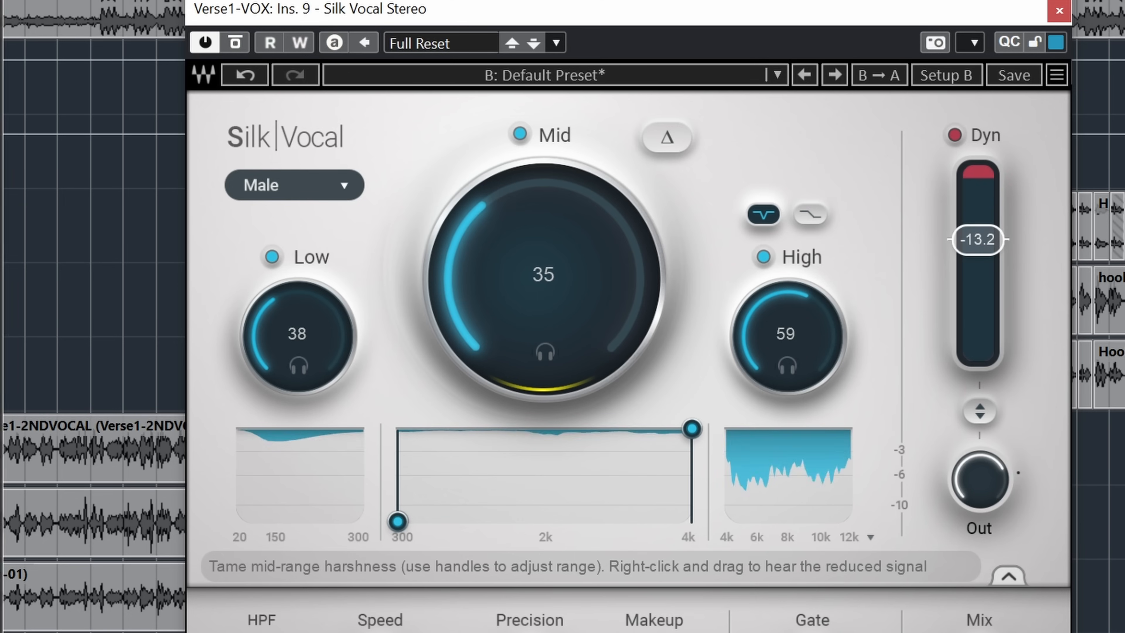
left_click_drag(544, 274, 543, 273)
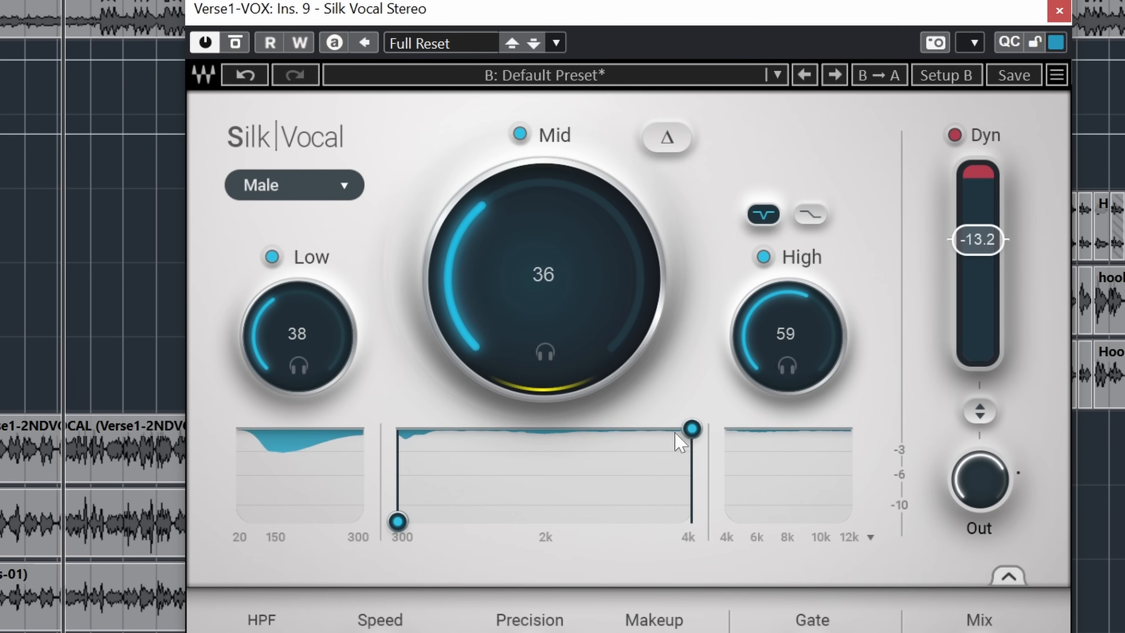
left_click_drag(691, 429, 651, 429)
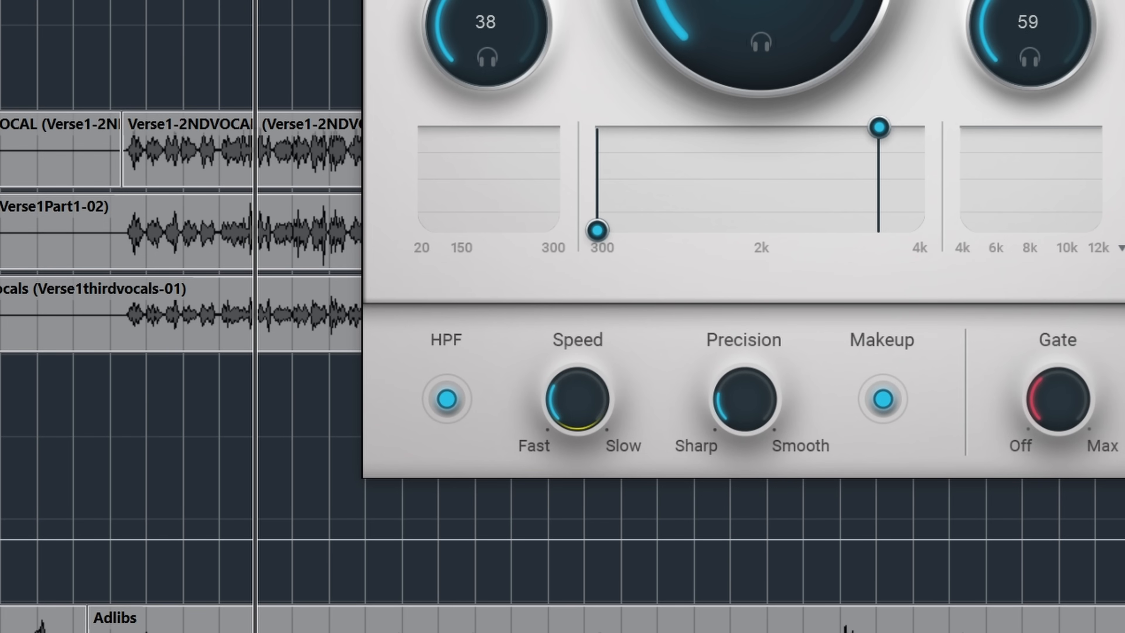
Step: Try Speed at 100 while playing the vocal and bring it back toward Fast
key("space")
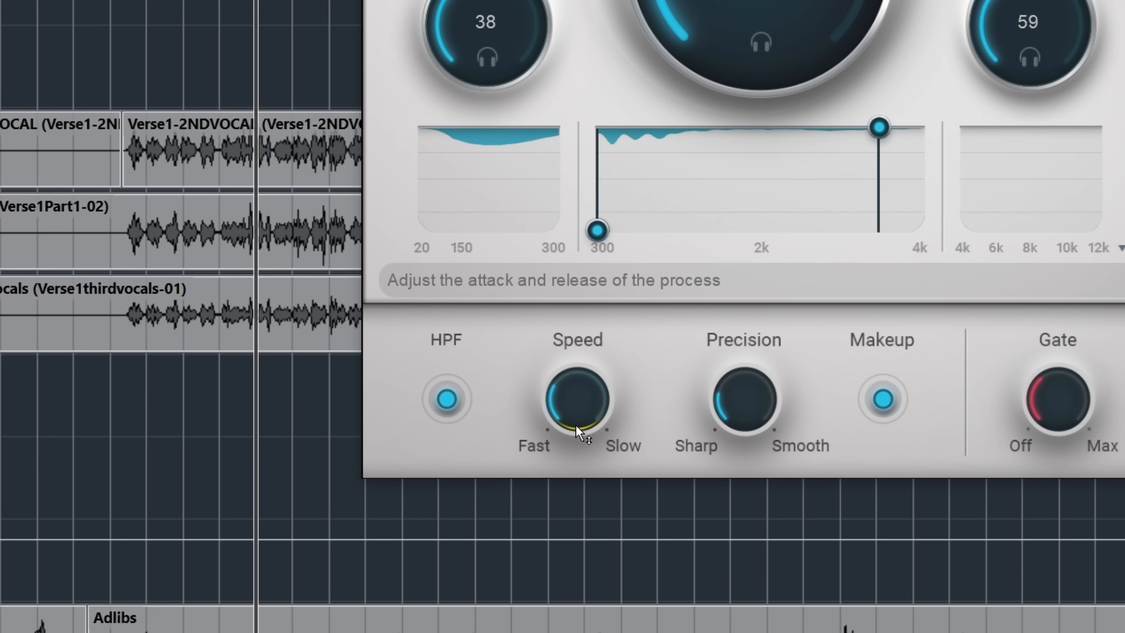
left_click_drag(579, 428, 579, 311)
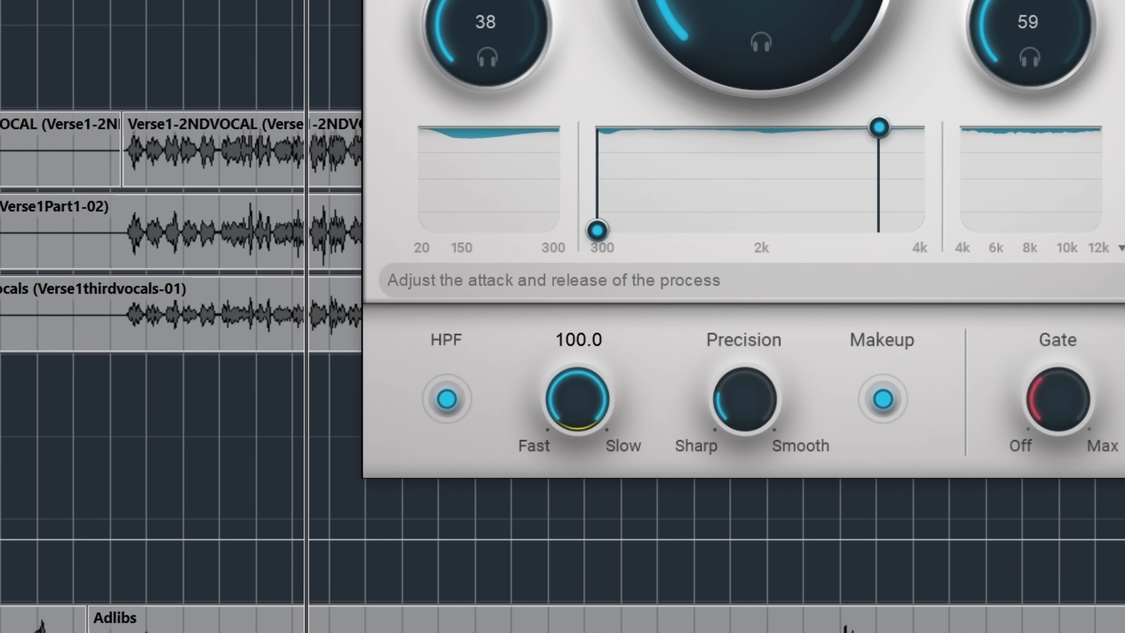
left_click_drag(578, 399, 578, 446)
mouse_move(578, 399)
left_mouse_down()
mouse_move(578, 443)
mouse_move(578, 406)
left_mouse_up()
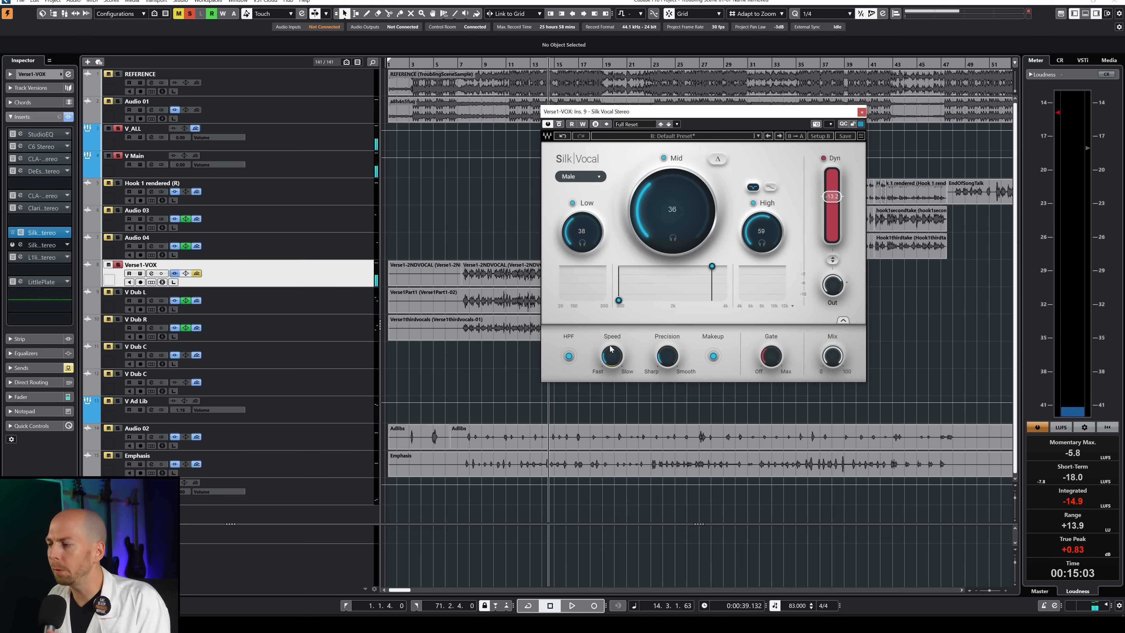
left_click_drag(611, 349, 612, 353)
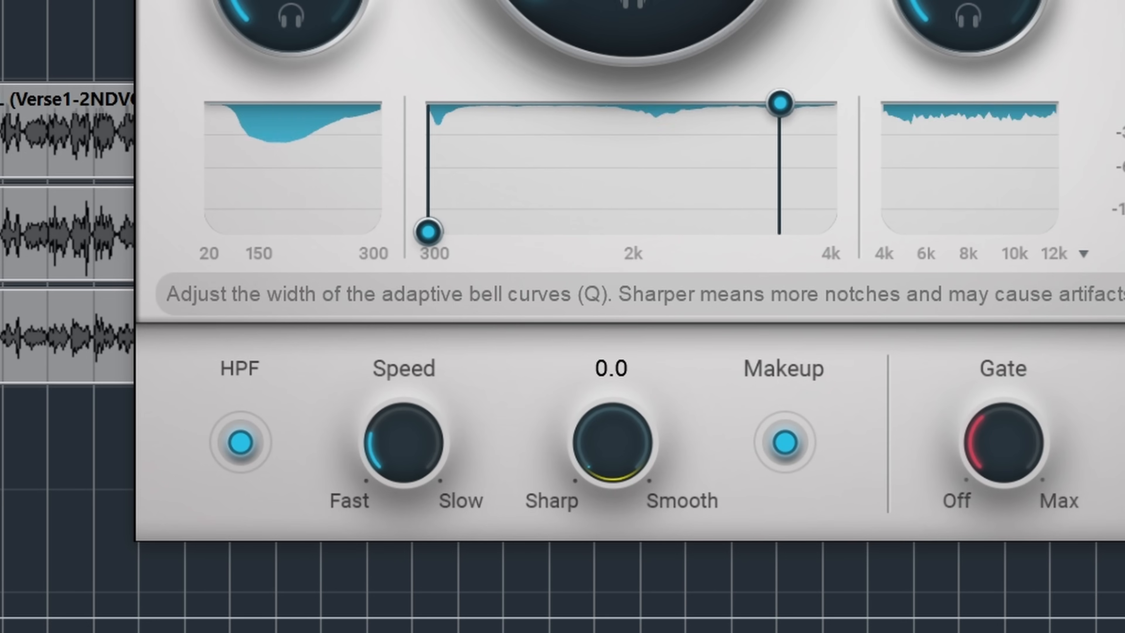
Step: Compare Precision settings from Sharp up to 100 during playback, and settle it back toward Sharp
left_click_drag(613, 443, 613, 311)
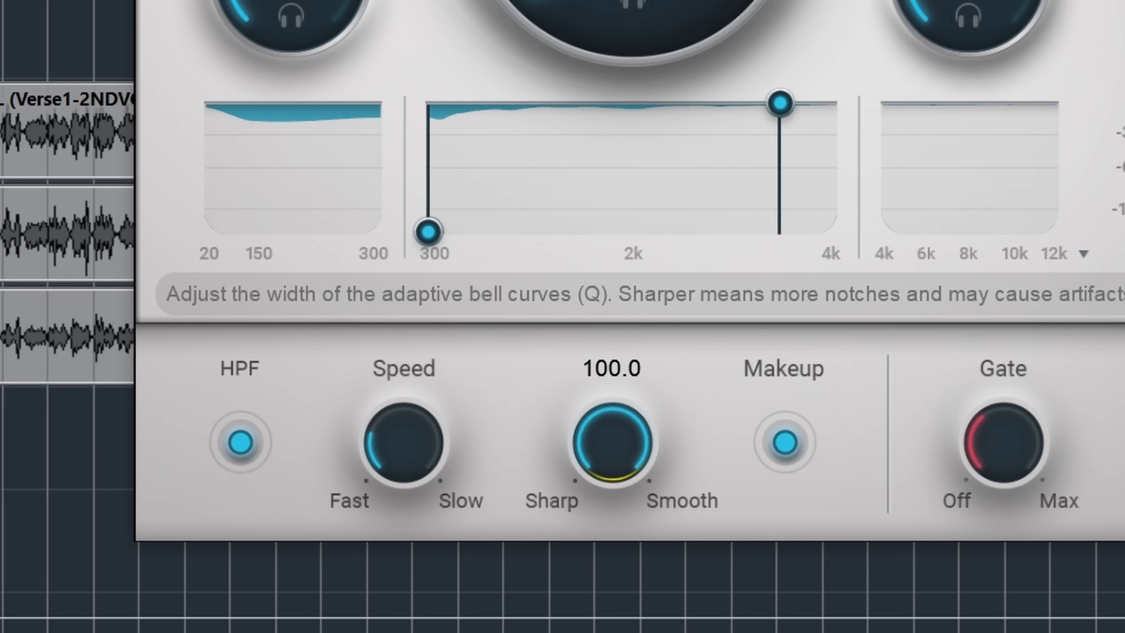
left_click_drag(613, 442, 613, 310)
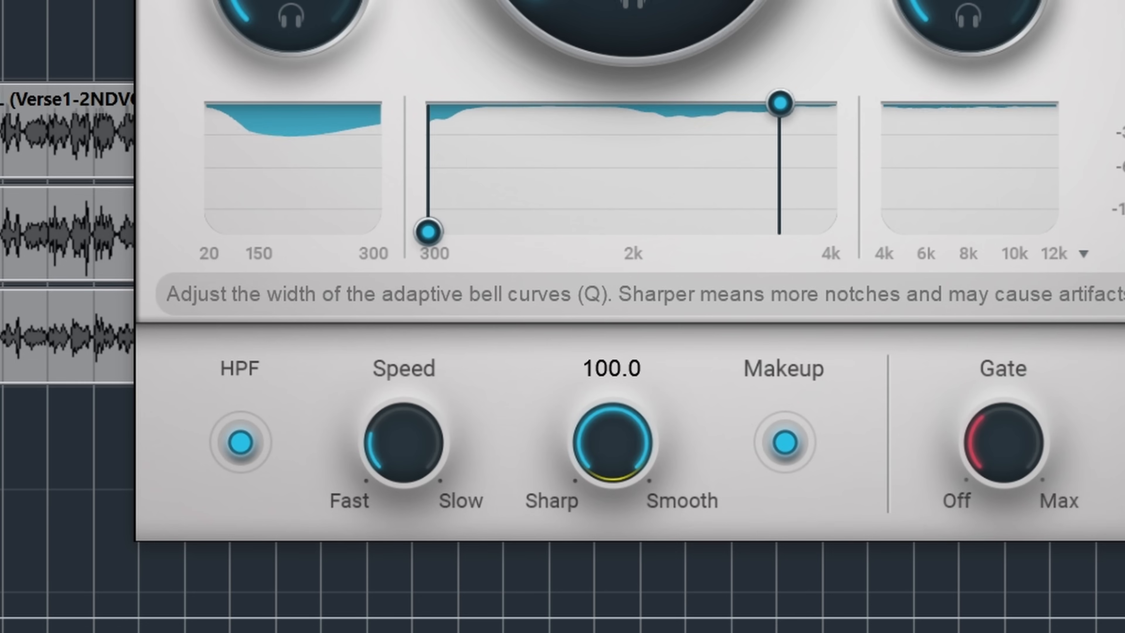
left_click_drag(627, 452, 627, 563)
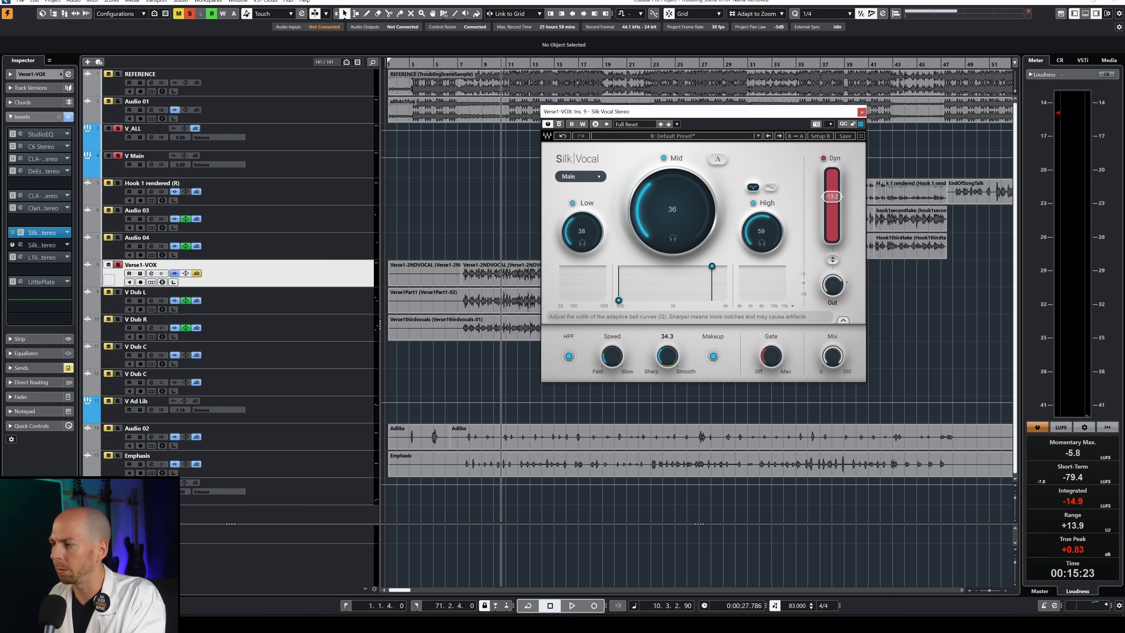
left_click_drag(666, 357, 667, 330)
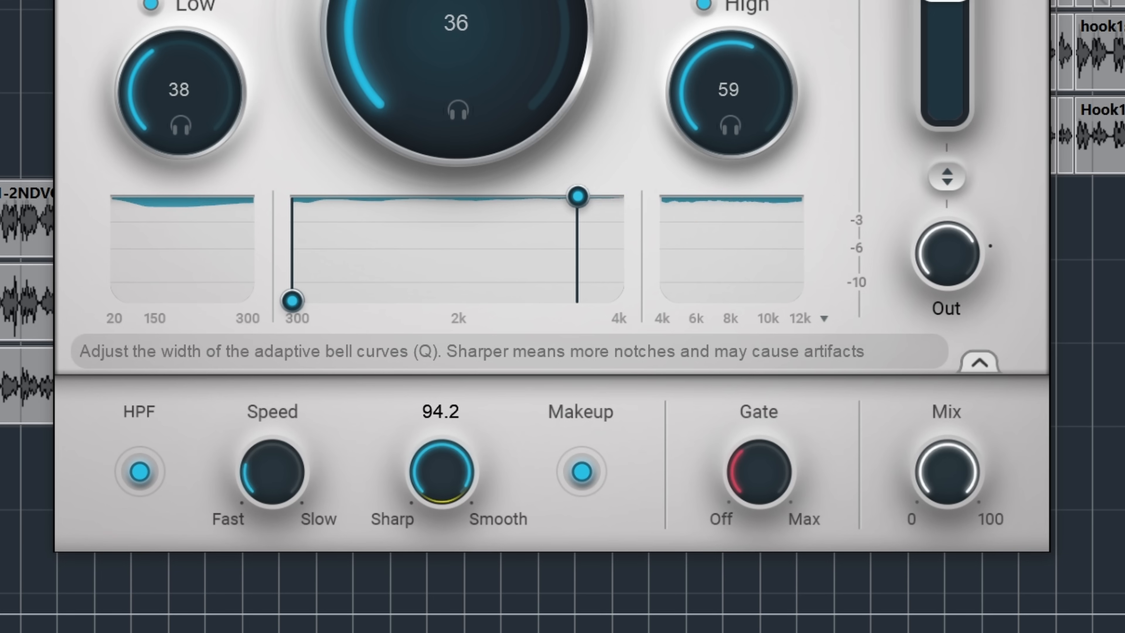
left_click_drag(442, 472, 442, 525)
key("space")
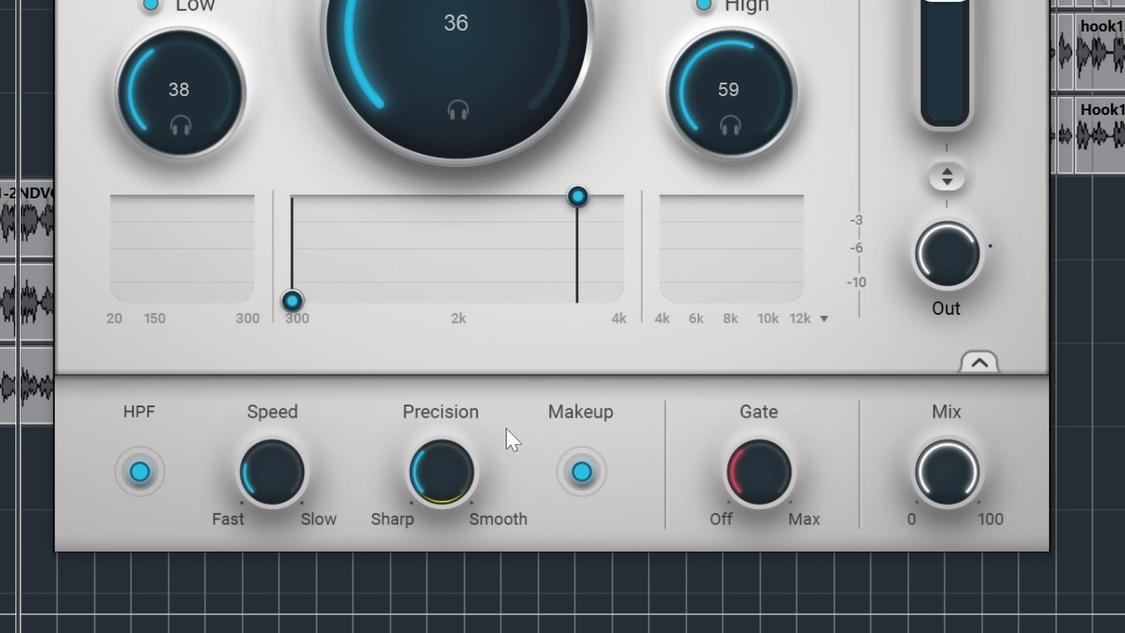
Step: Play the vocal from about bar 9 and toggle the effect bypass twice to compare it with and without processing
key("space")
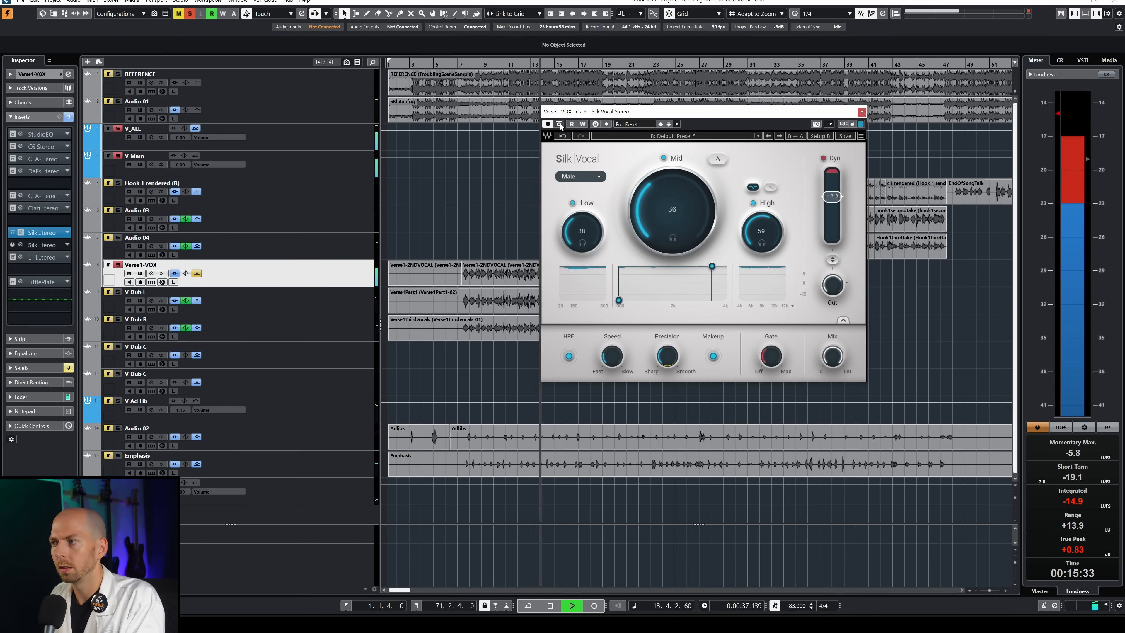
key("space")
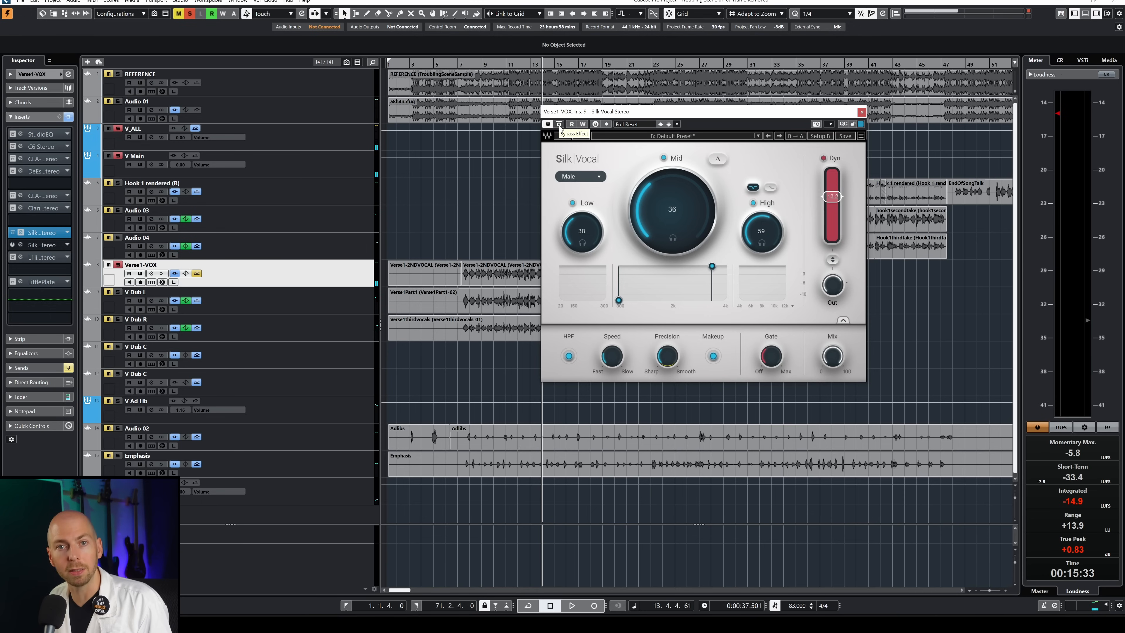
key("space")
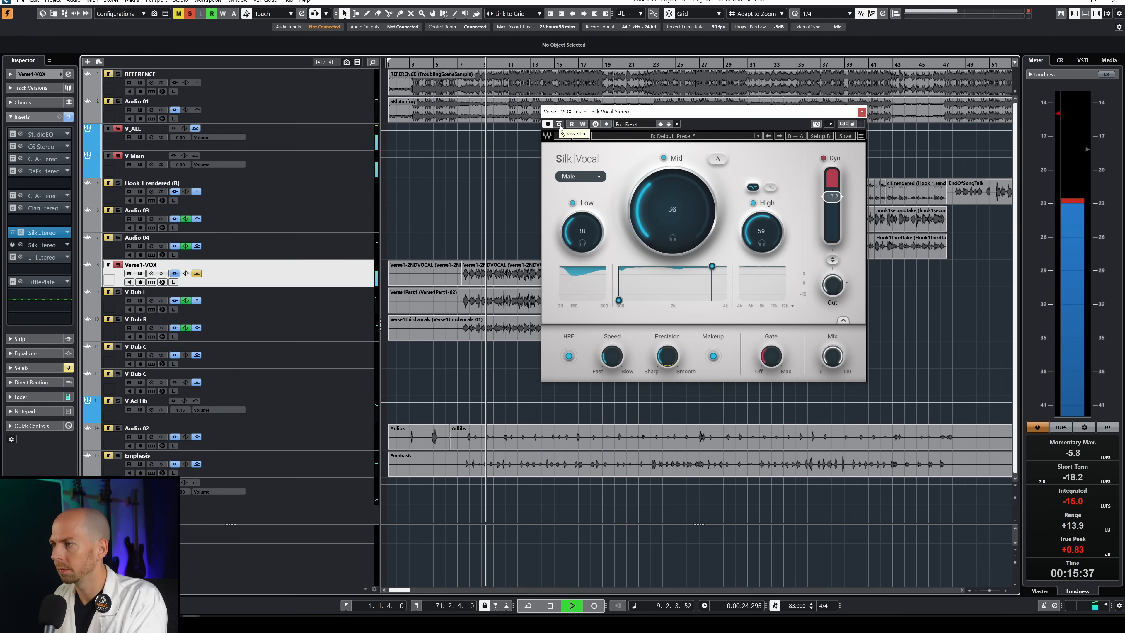
left_click(560, 124)
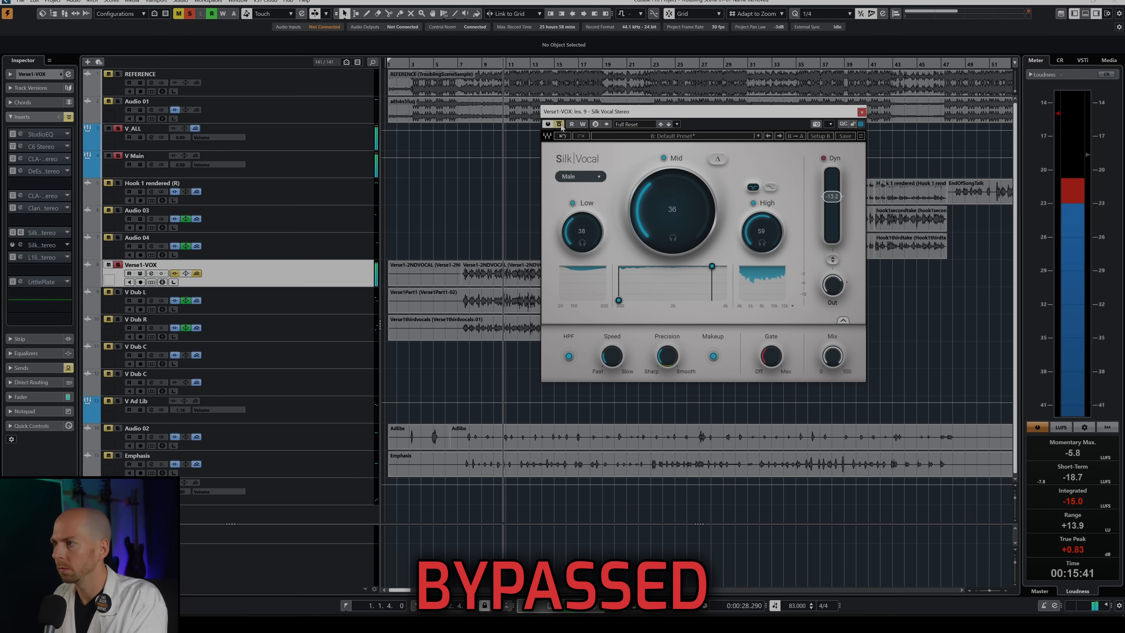
left_click(559, 124)
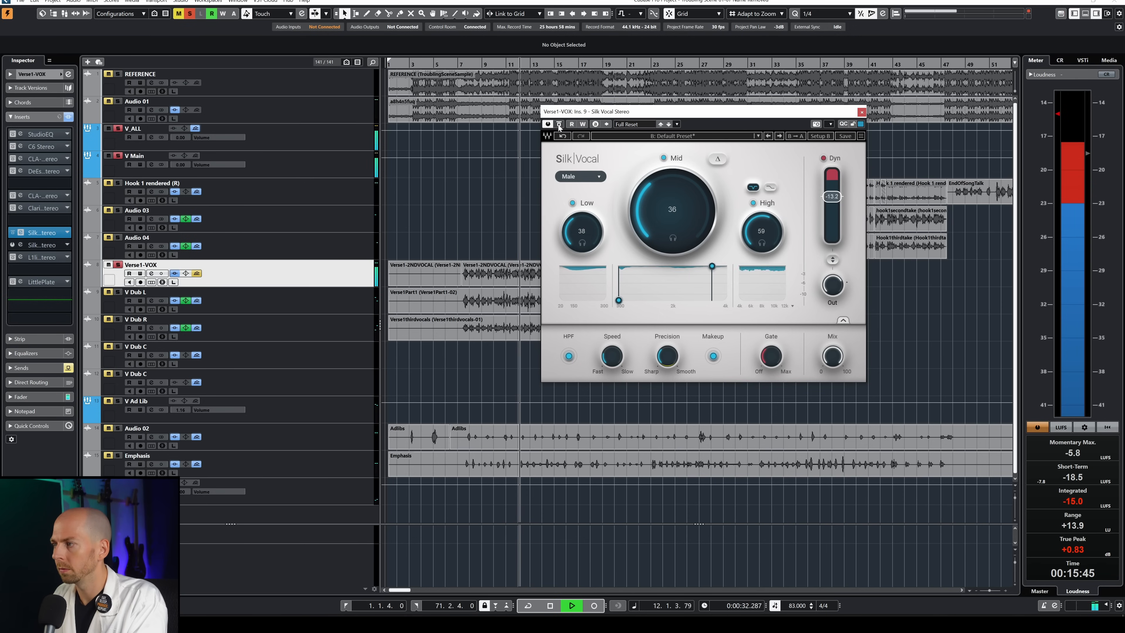
left_click(559, 125)
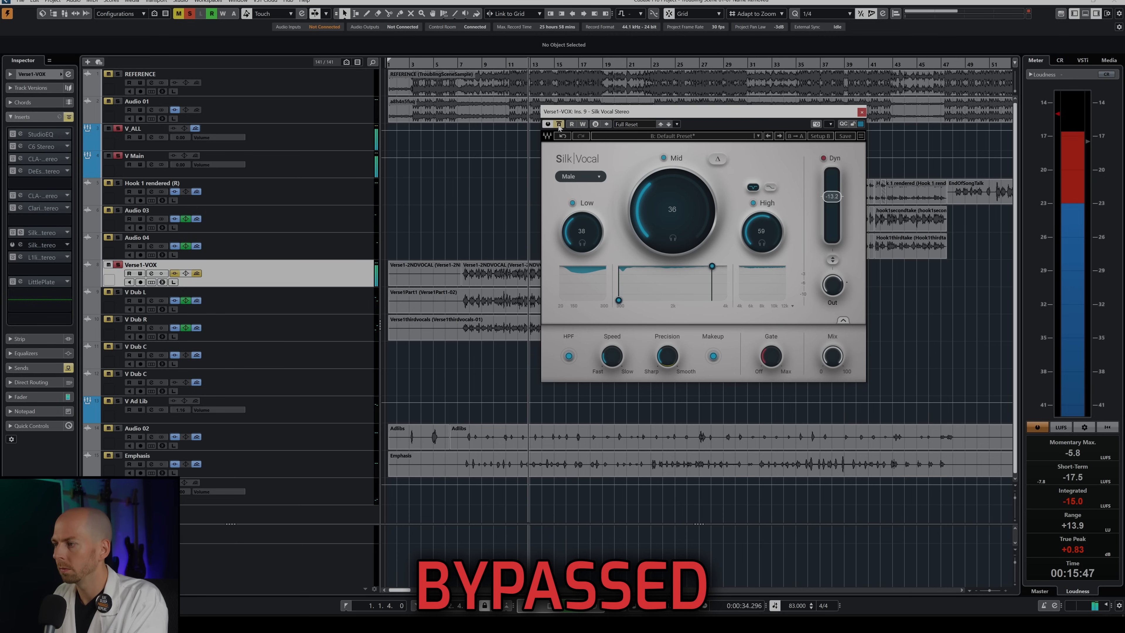
left_click(559, 125)
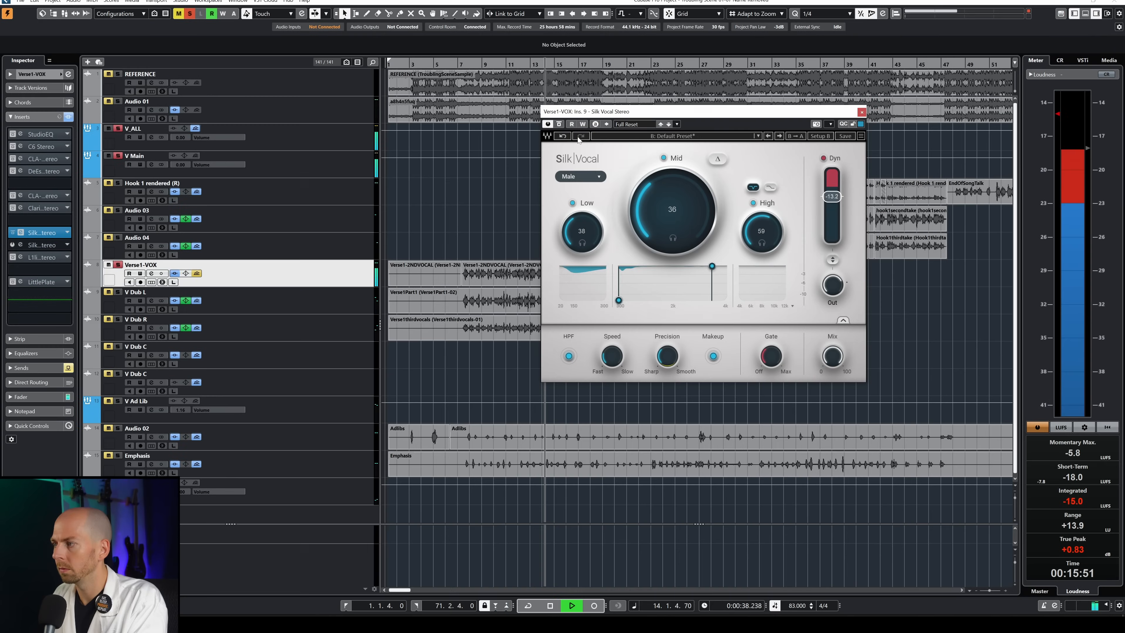
Step: Play the soloed vocal further, raising the Low reduction to 43 and setting Dyn to -9.2
key("space")
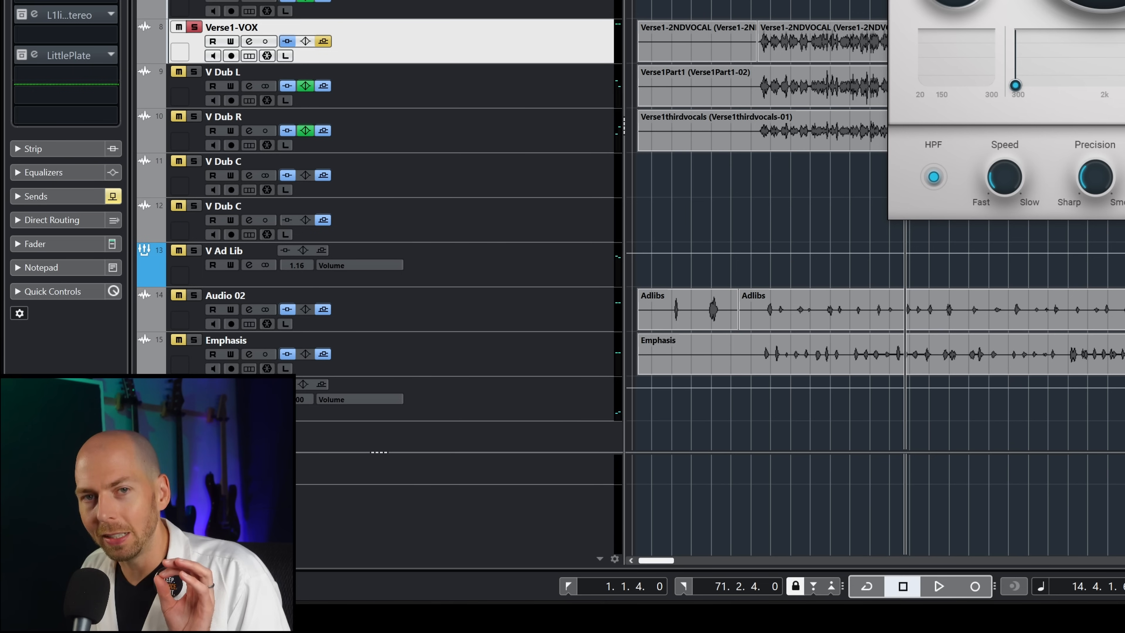
key("space")
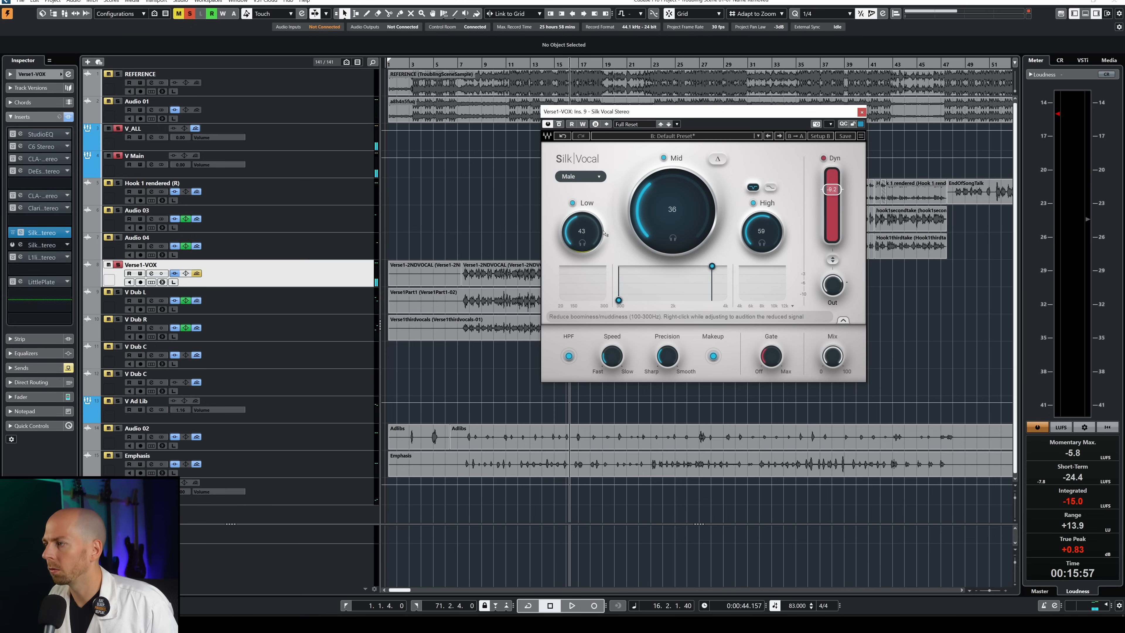
left_click(318, 278)
left_click(37, 216)
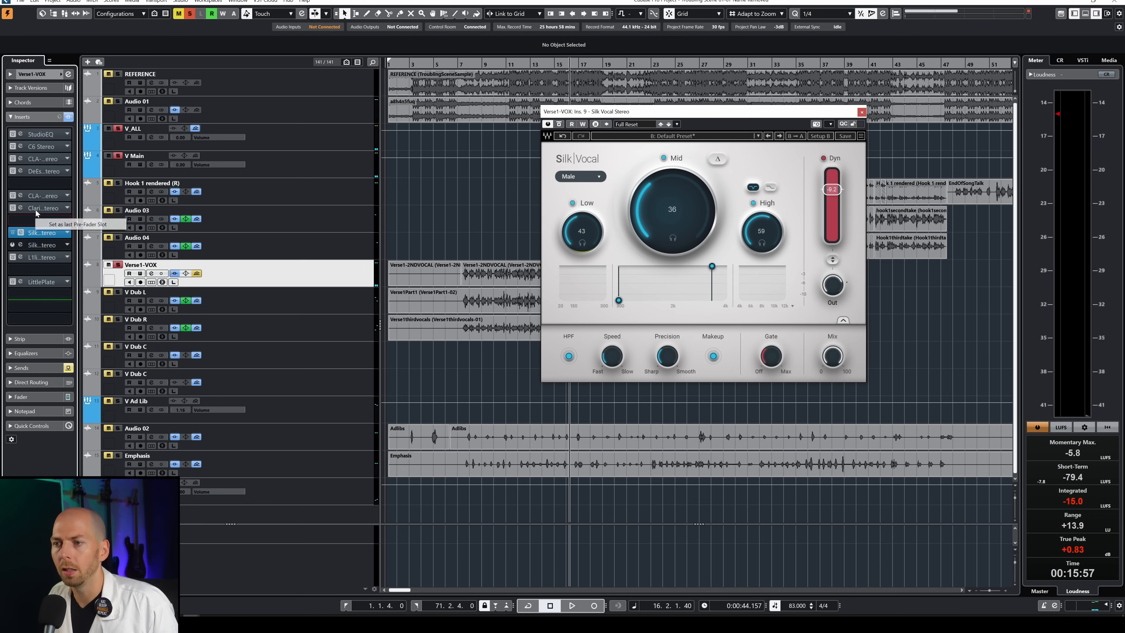
Step: Unsolo Verse1-VOX, play the full mix from bar 7 and toggle Silk Vocal's bypass repeatedly to compare it with and without processing
left_click(458, 180)
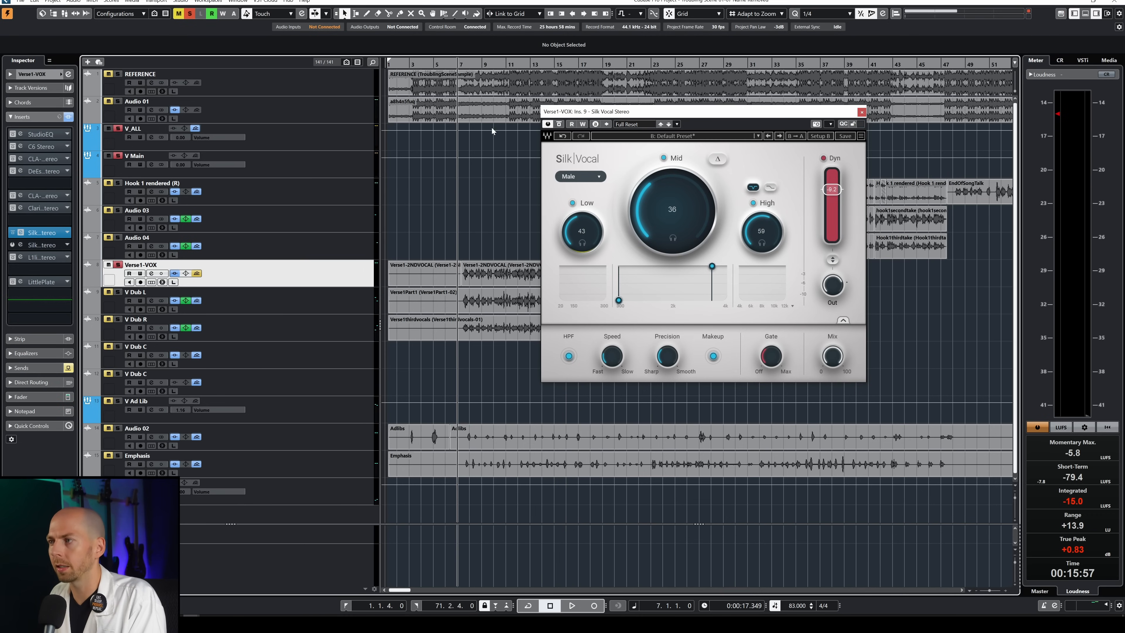
key("space")
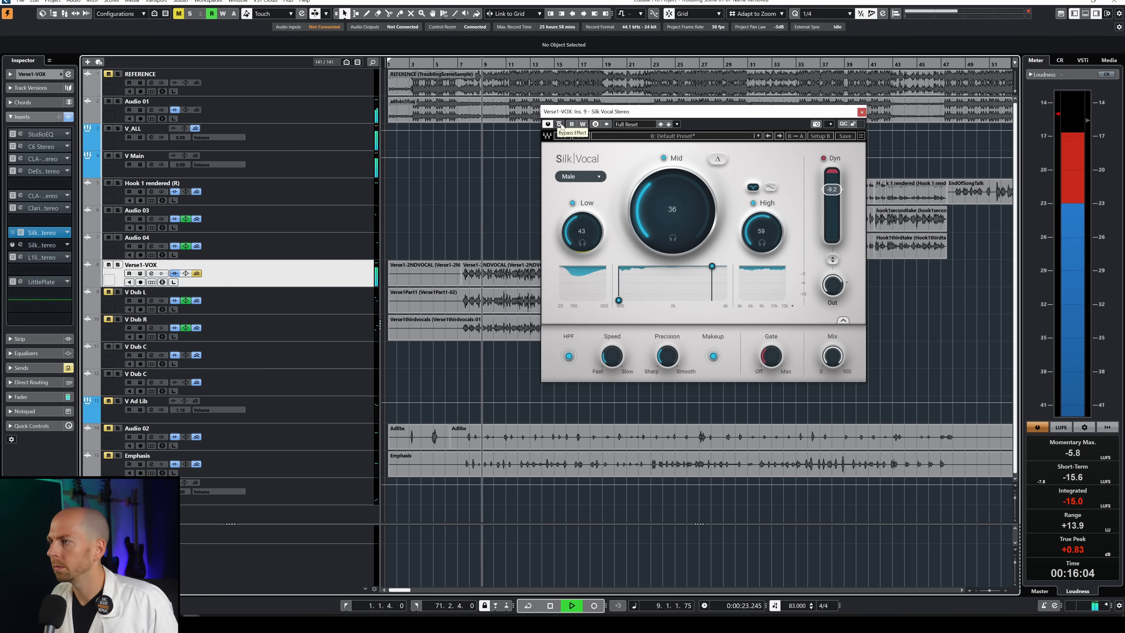
left_click(560, 124)
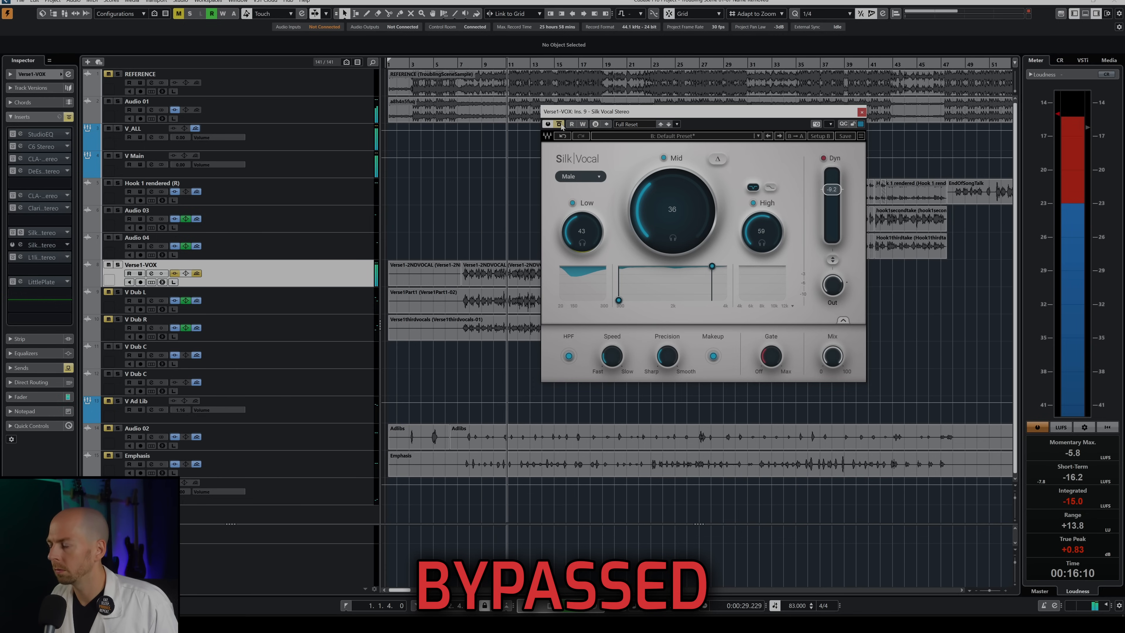
left_click(560, 124)
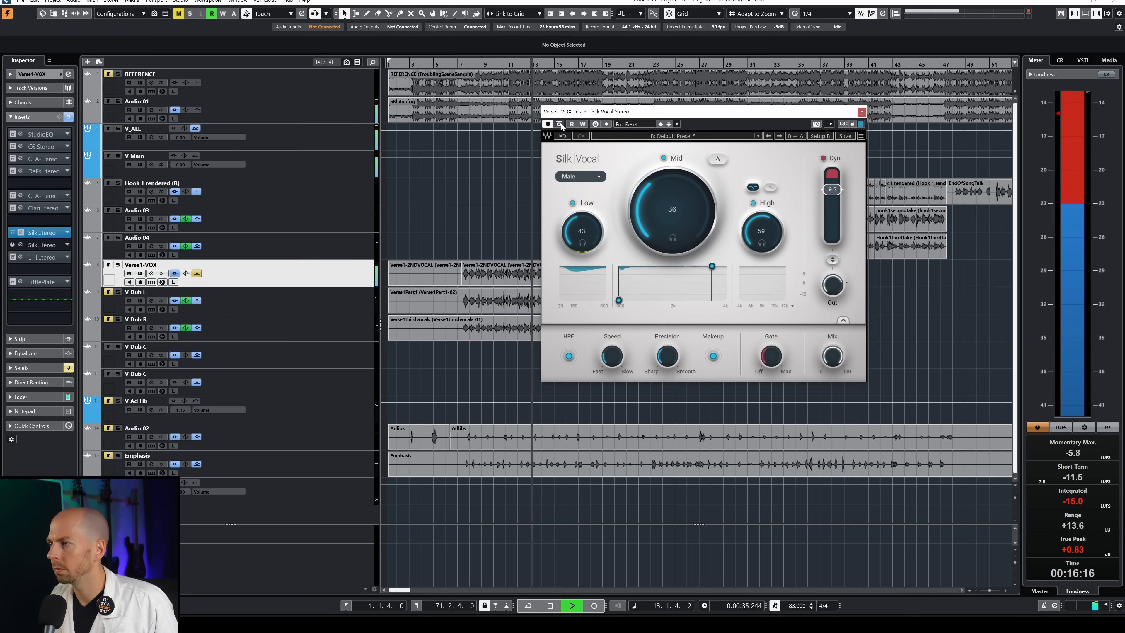
left_click(560, 124)
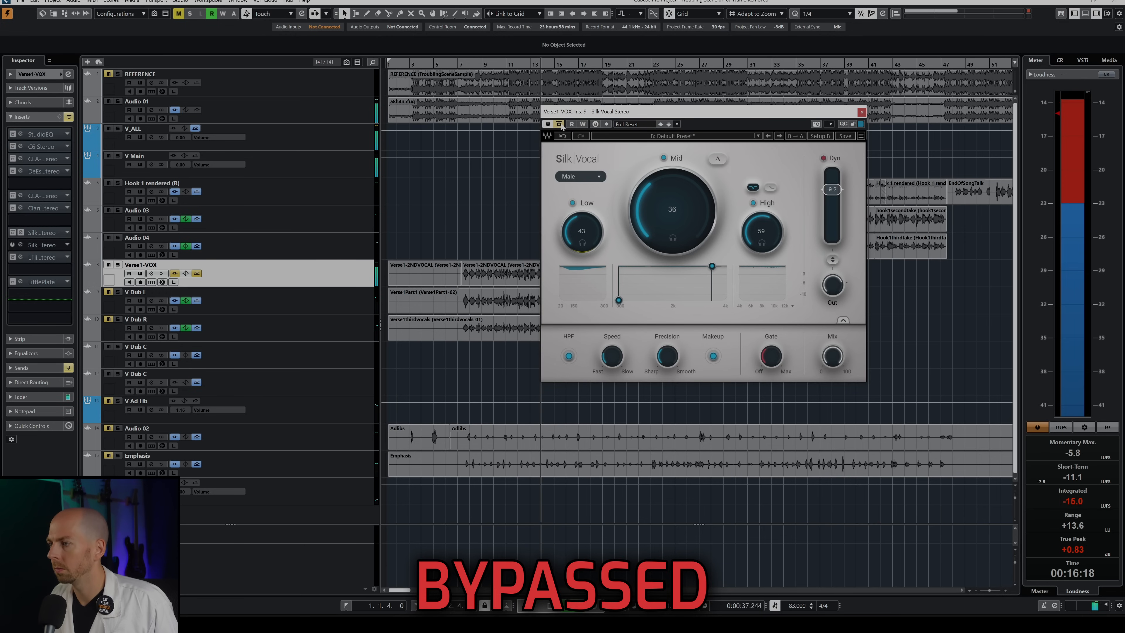
left_click(559, 125)
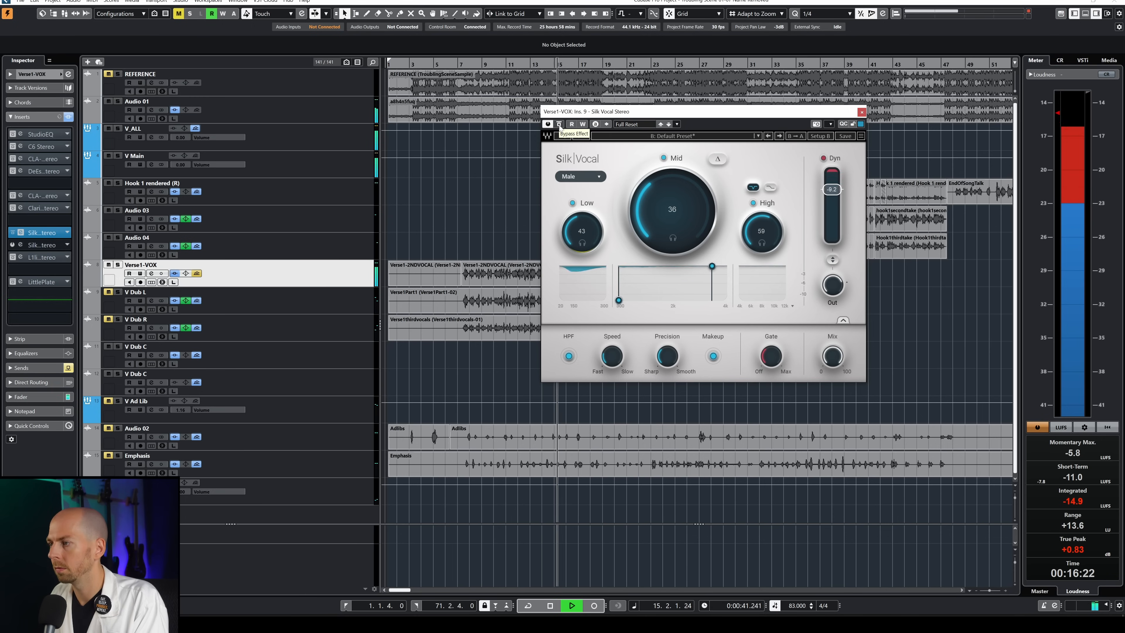
left_click(559, 124)
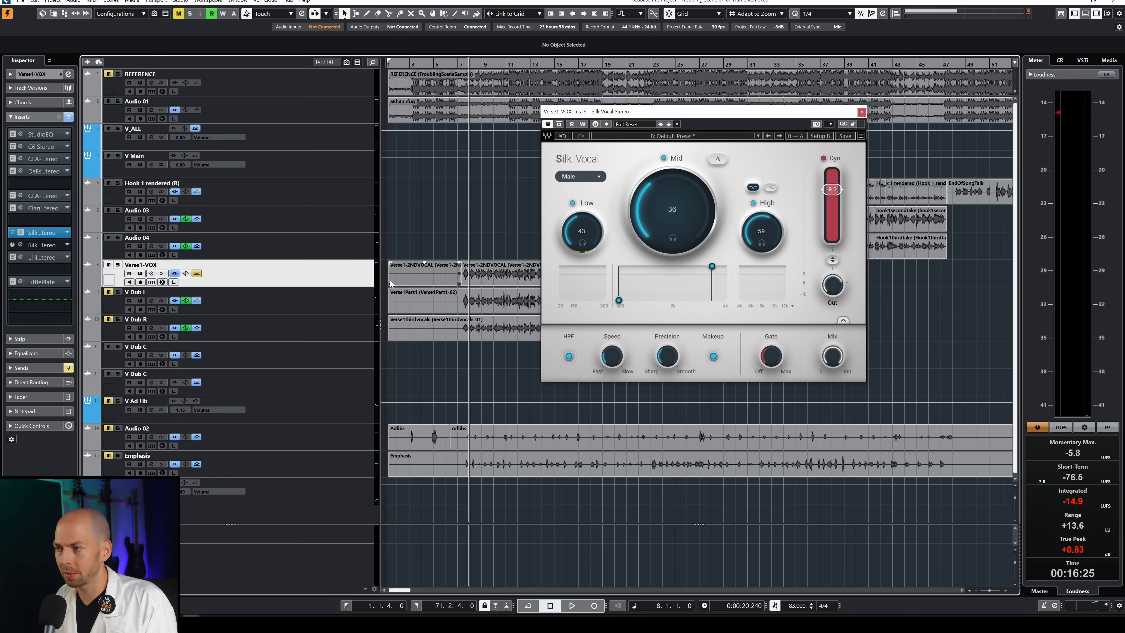
Step: Solo Verse1-VOX again and, during playback, lower Dyn to -18.1 with the control that moves Dyn and Out together
key("s")
key("space")
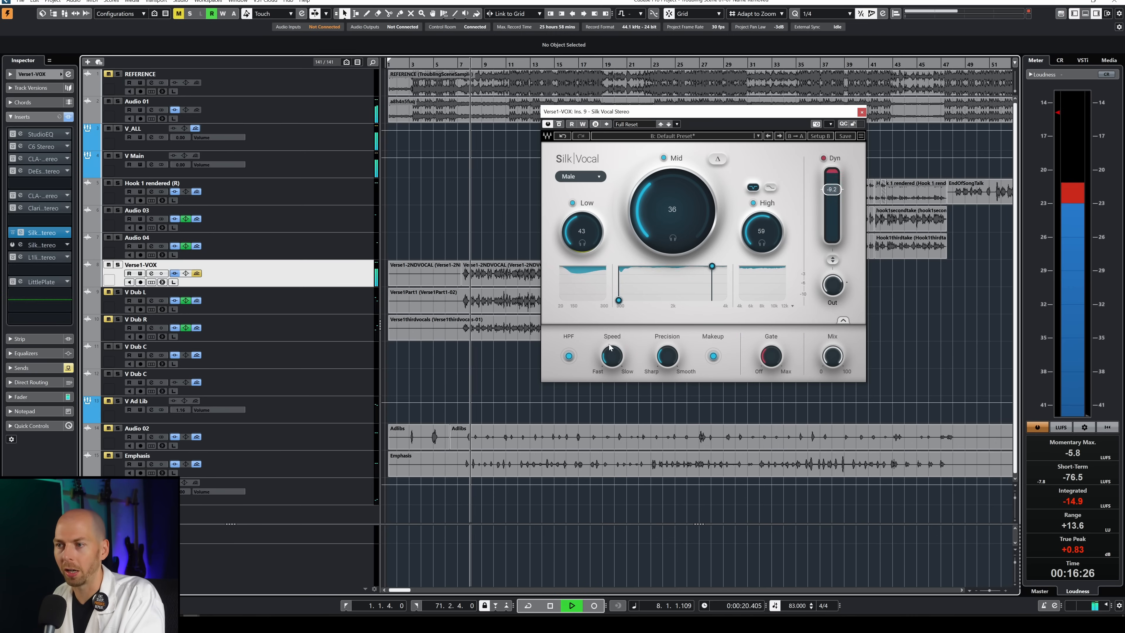
left_click_drag(833, 190, 835, 219)
key("space")
left_click(563, 136)
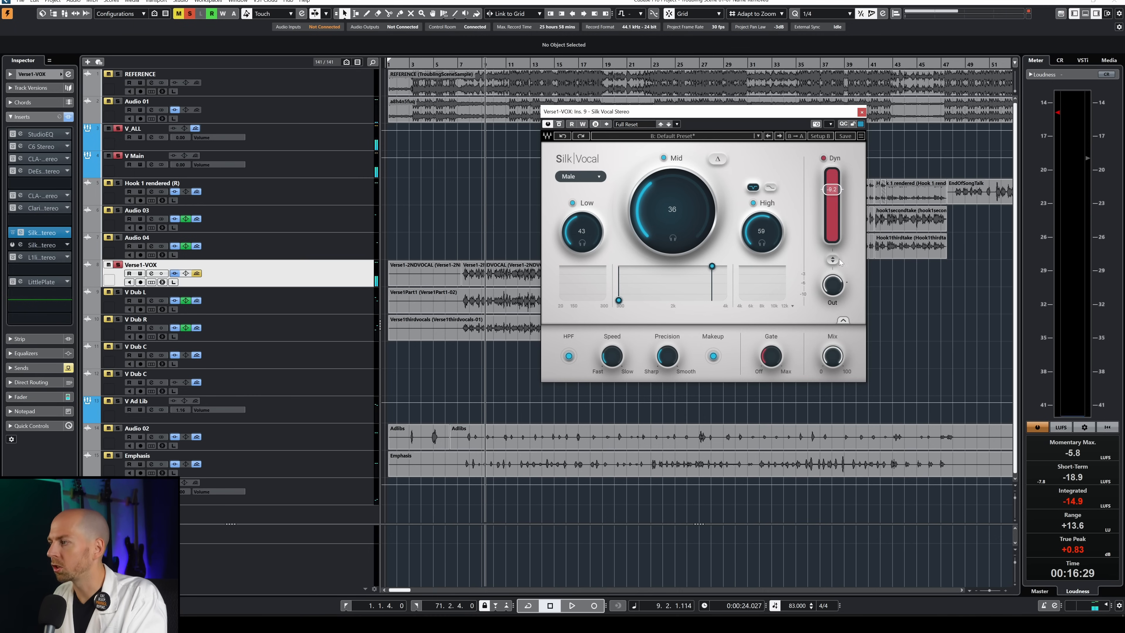
left_click_drag(837, 261, 837, 277)
key("space")
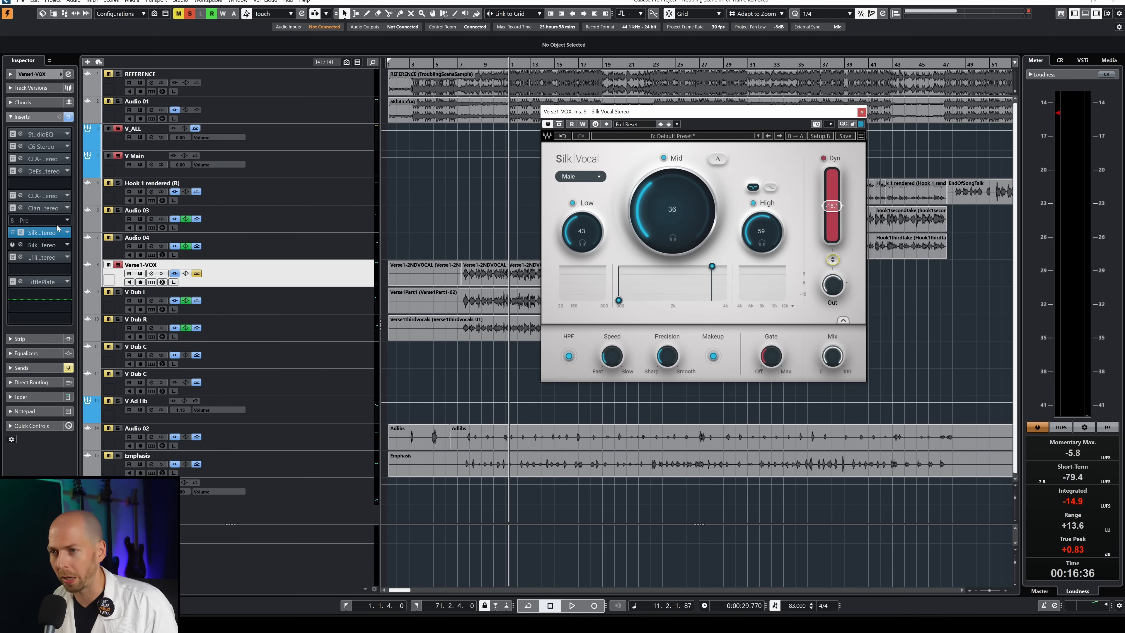
Step: Open and enable Clarity Vx DeReverb on Verse1-VOX, and compare no reverb reduction with very strong reduction during playback
left_click(44, 208)
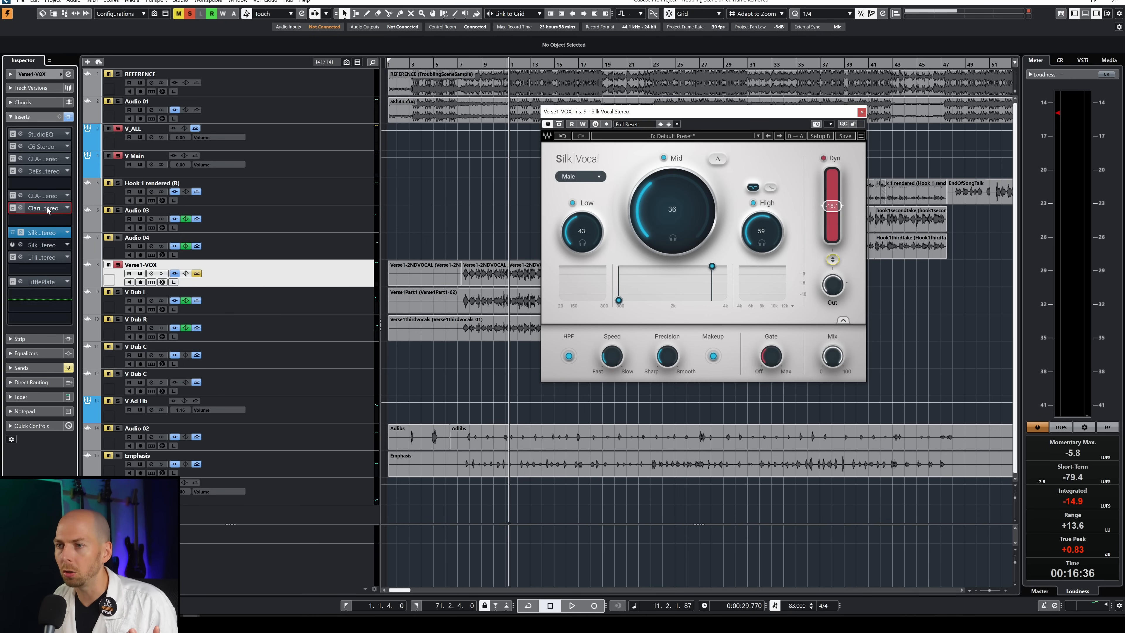
left_click_drag(541, 355, 461, 143)
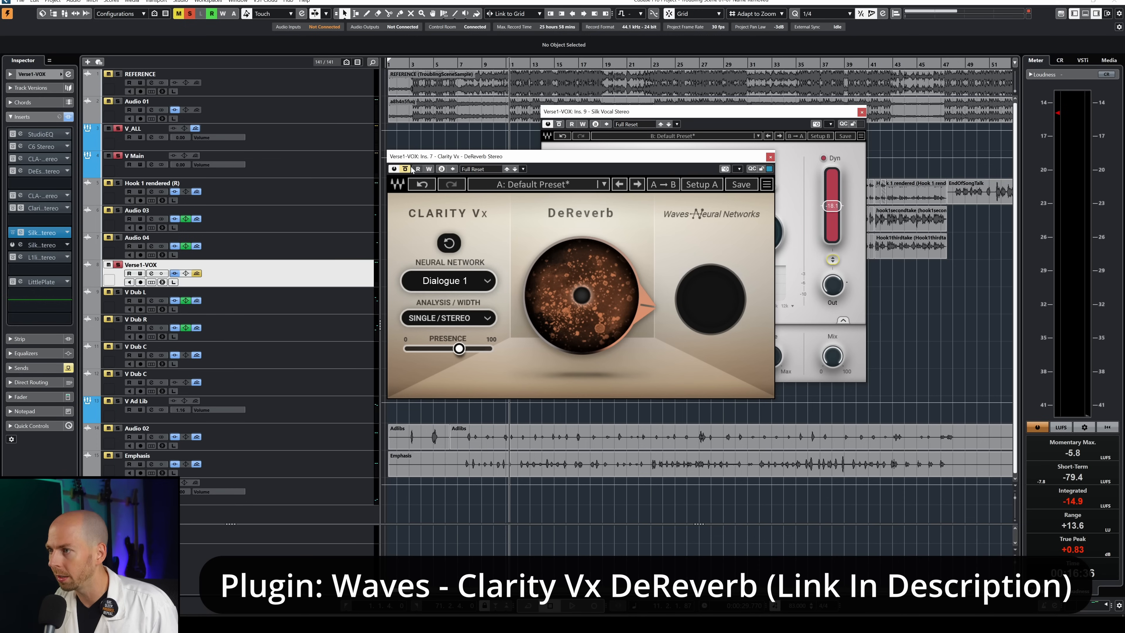
left_click_drag(576, 252, 576, 337)
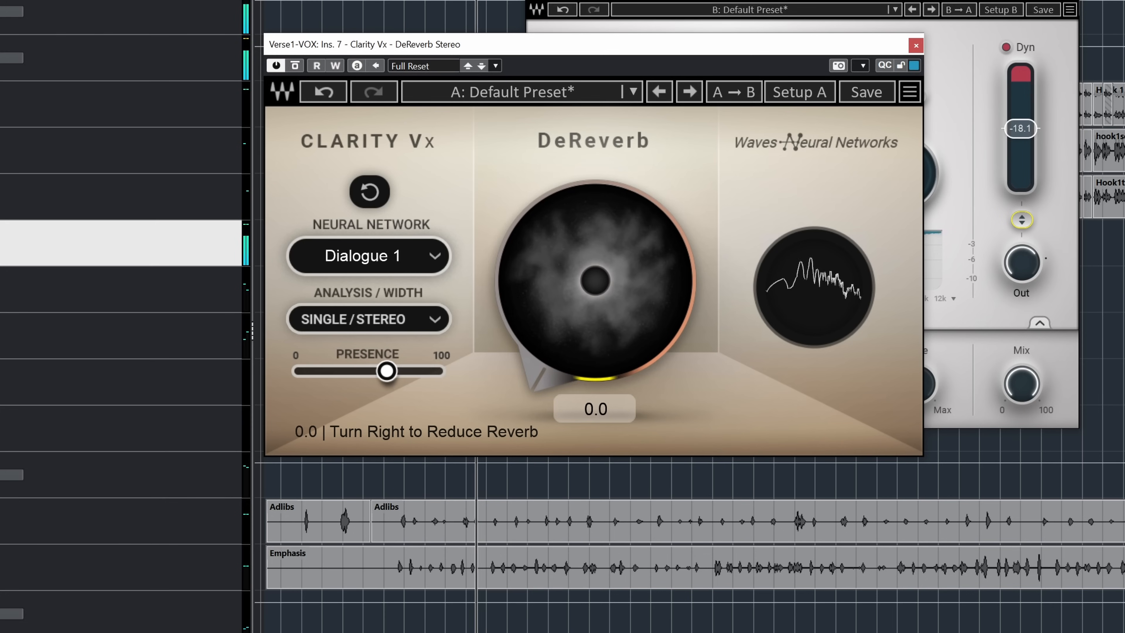
left_click_drag(571, 278, 571, 127)
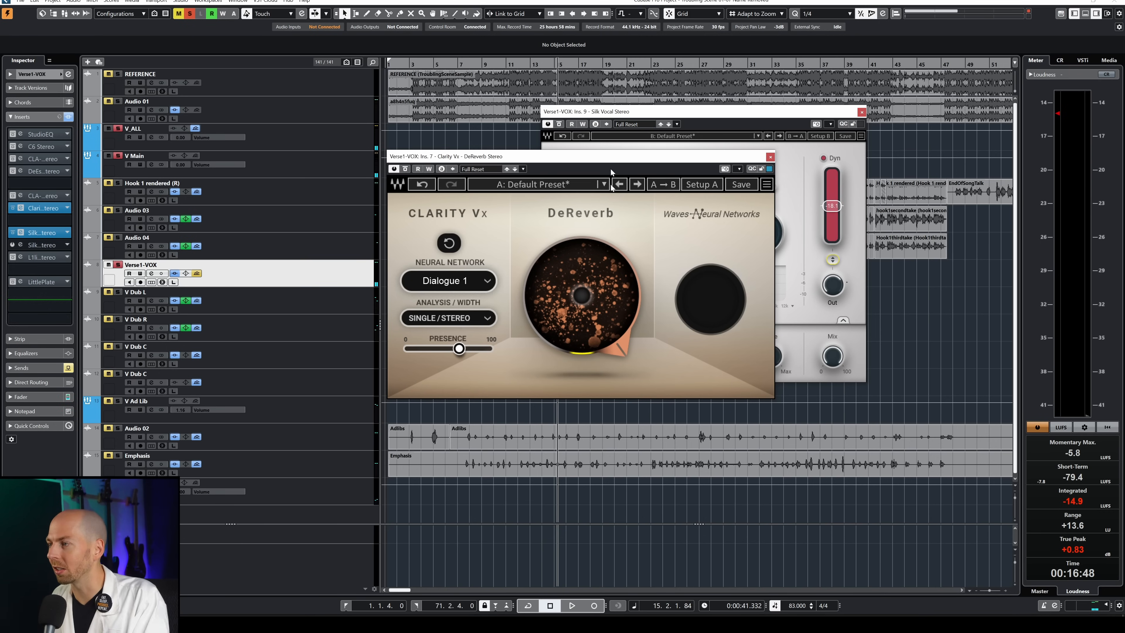
Step: Move the DeReverb window clear of Silk Vocal and ease its reverb reduction back to a more moderate amount
left_click_drag(583, 156, 594, 277)
left_click_drag(591, 449, 591, 469)
mouse_move(581, 397)
left_mouse_down()
mouse_move(580, 476)
mouse_move(581, 405)
left_mouse_up()
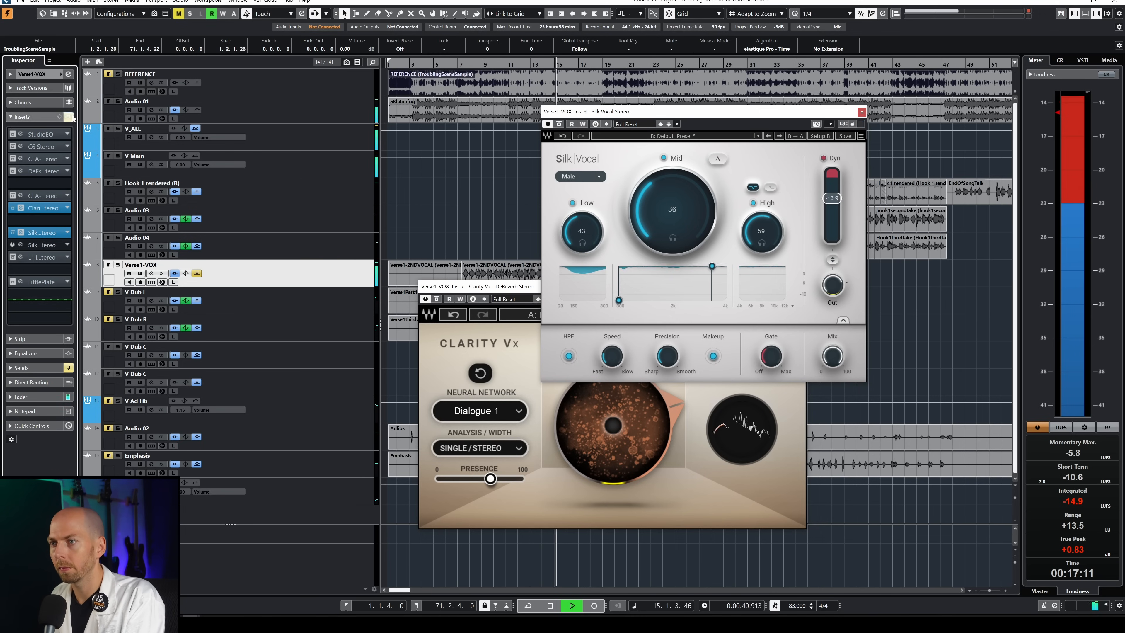
Step: Toggle the bypass of all Verse1-VOX inserts while the full mix plays to compare the processed and unprocessed vocal
left_click(70, 117)
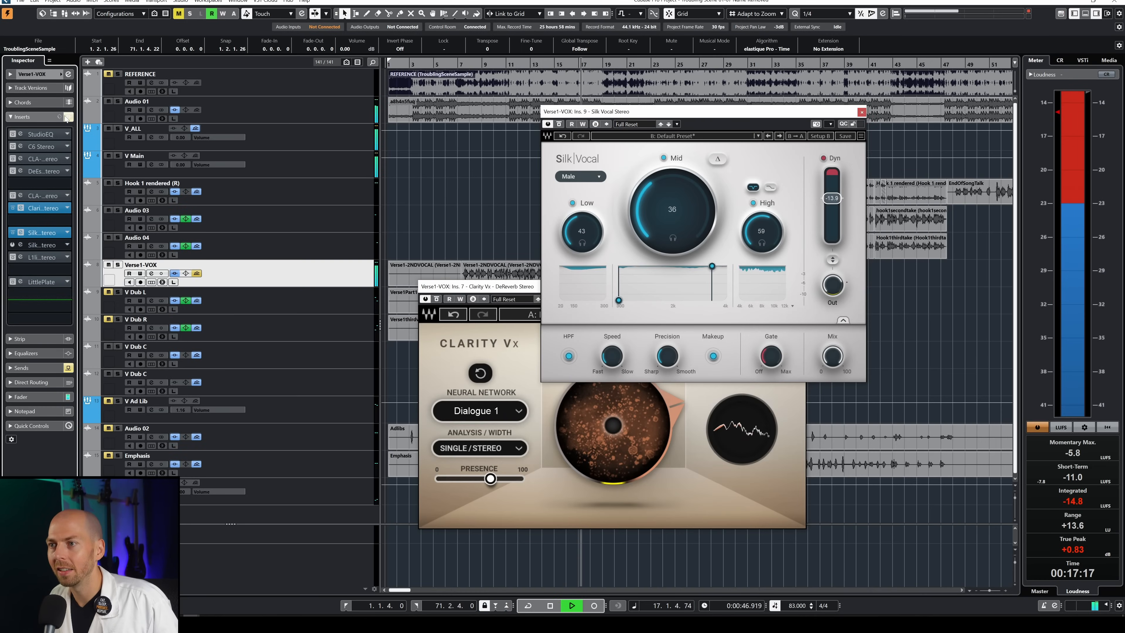
left_click(69, 117)
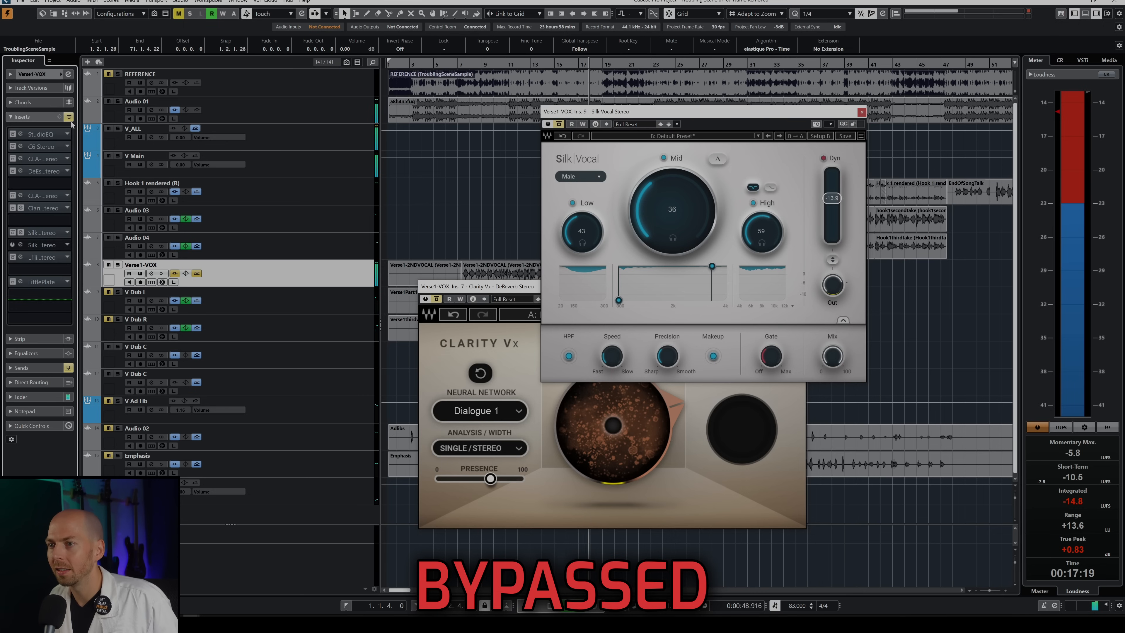
left_click(69, 117)
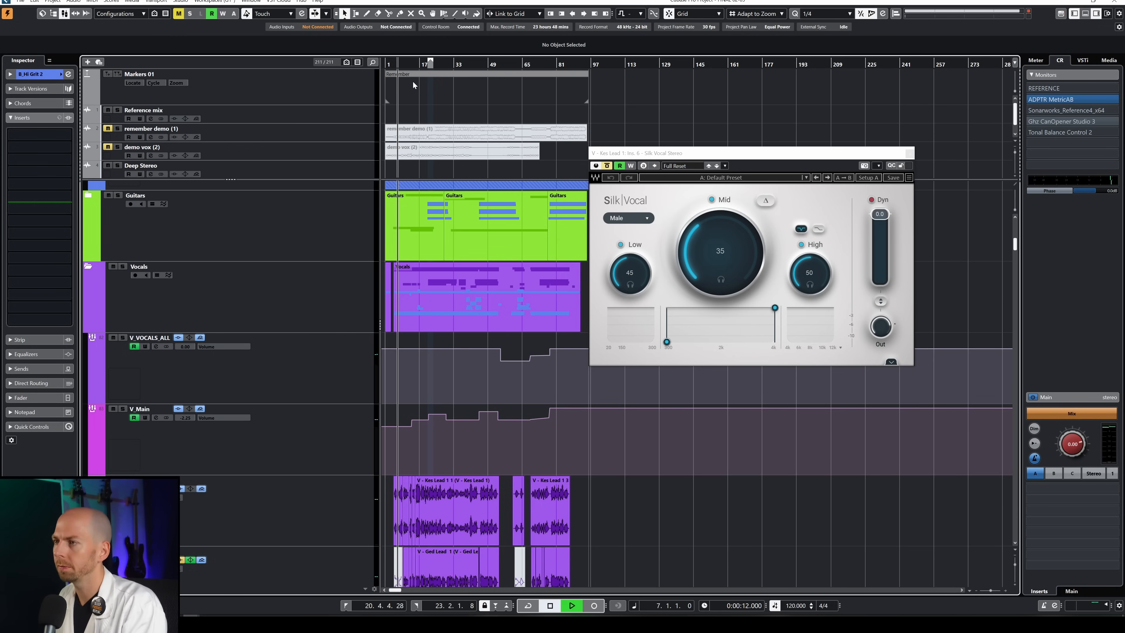
Step: Play the second song's mix, solo the V_Main vocal group and stop playback
key("space")
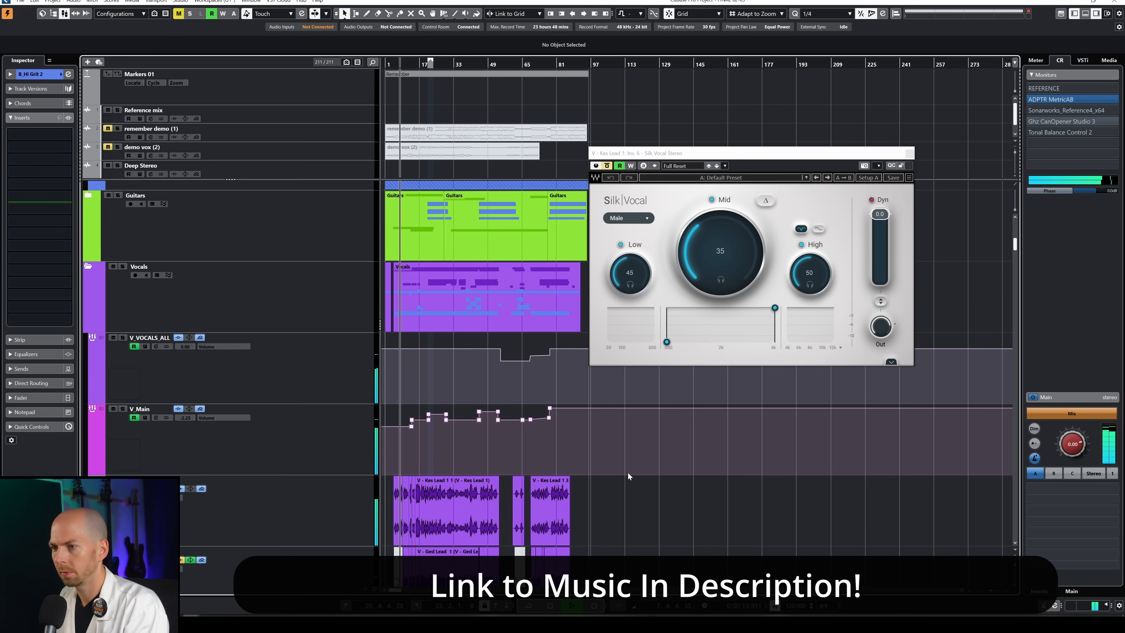
scroll(628, 472, "down", 2)
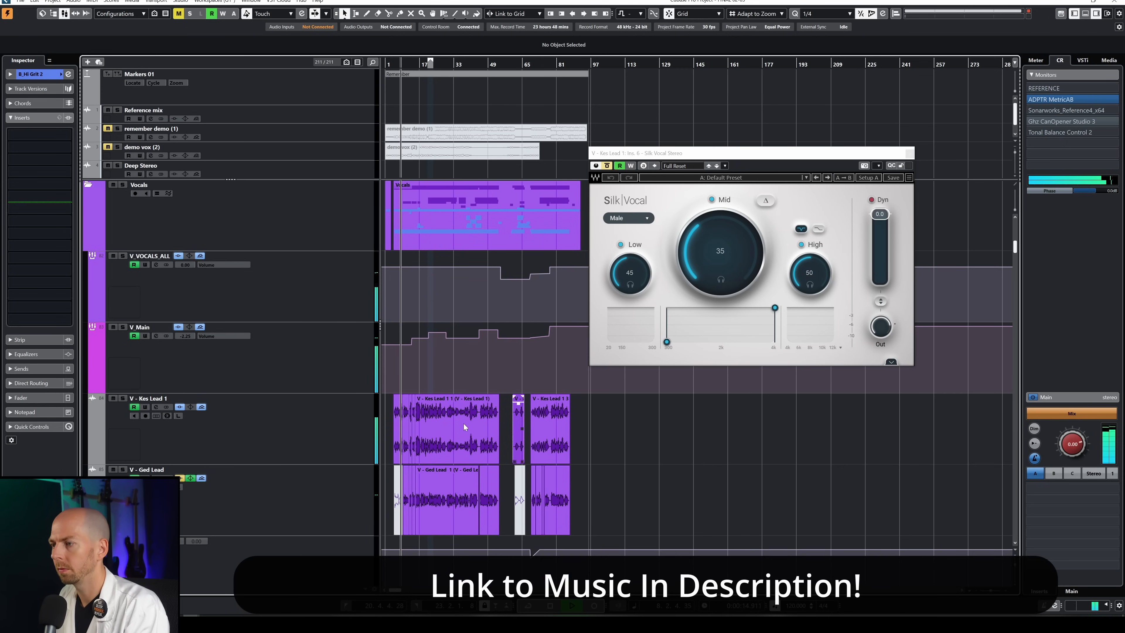
left_click(350, 368)
key("s")
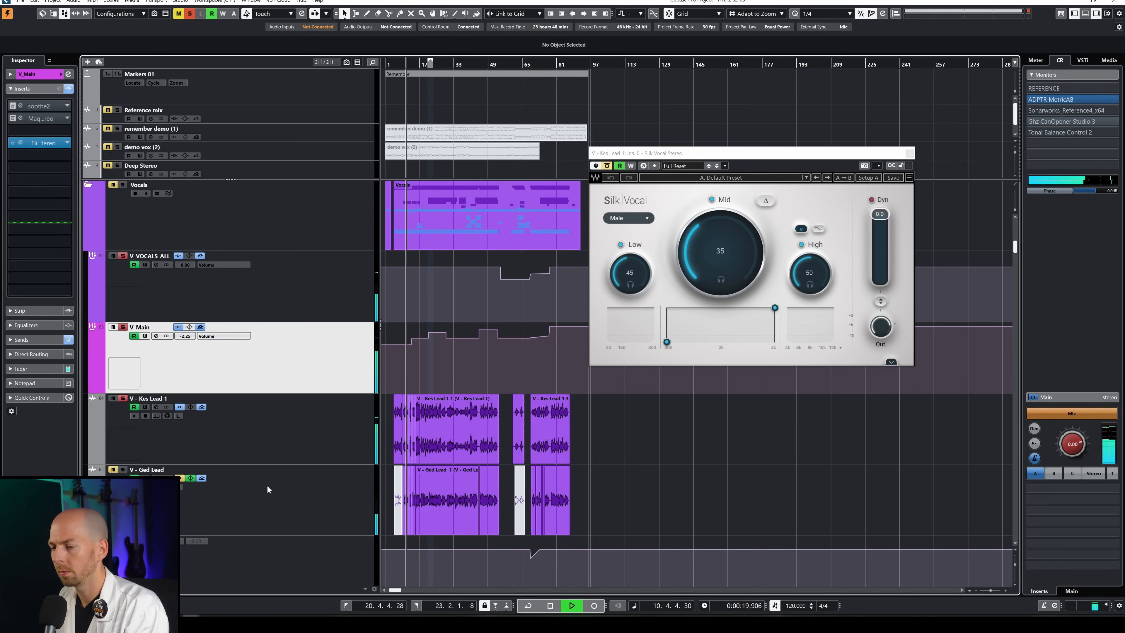
left_click(440, 453)
key("space")
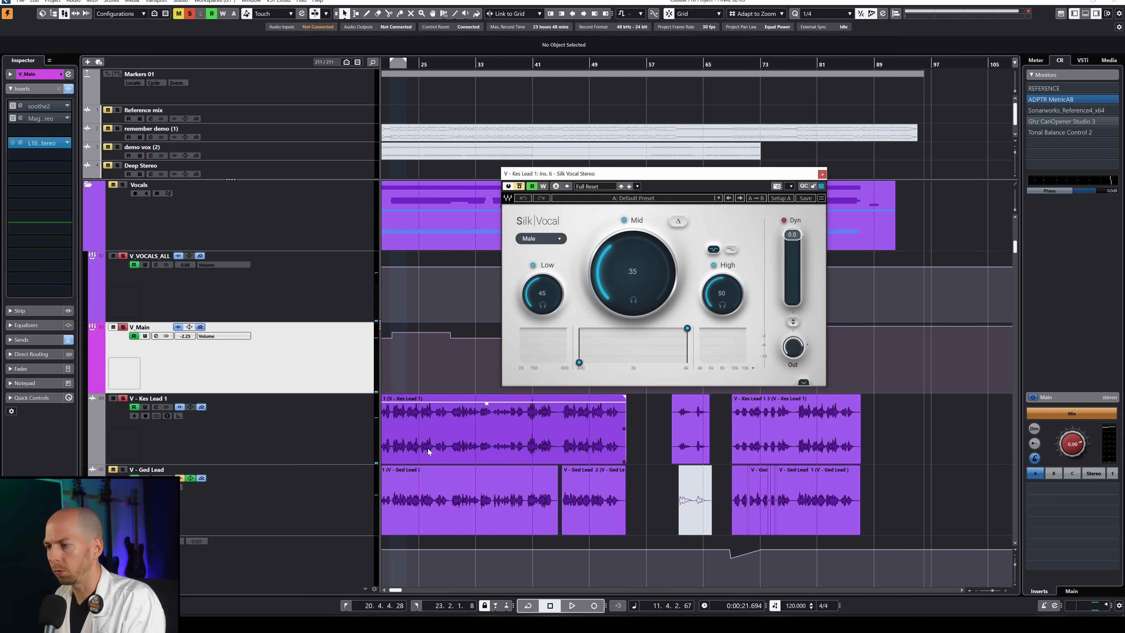
Step: Bring the start of the lead vocal clips into view and listen to the soloed vocal with Silk Vocal bypassed
scroll(428, 446, "up", 4)
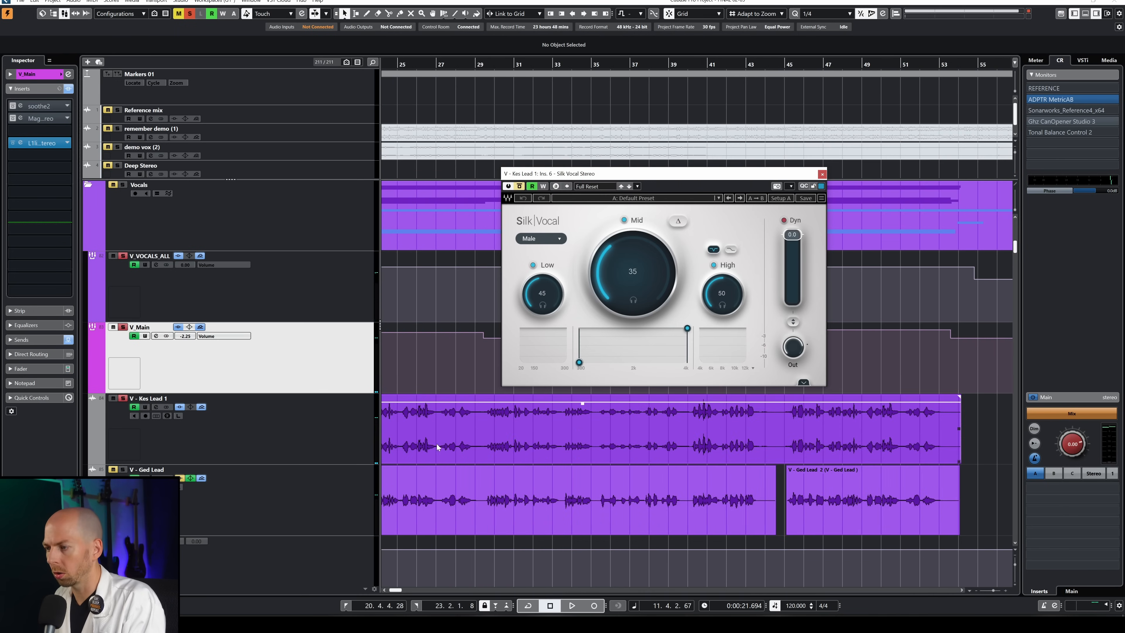
scroll(437, 445, "left", 5)
key("space")
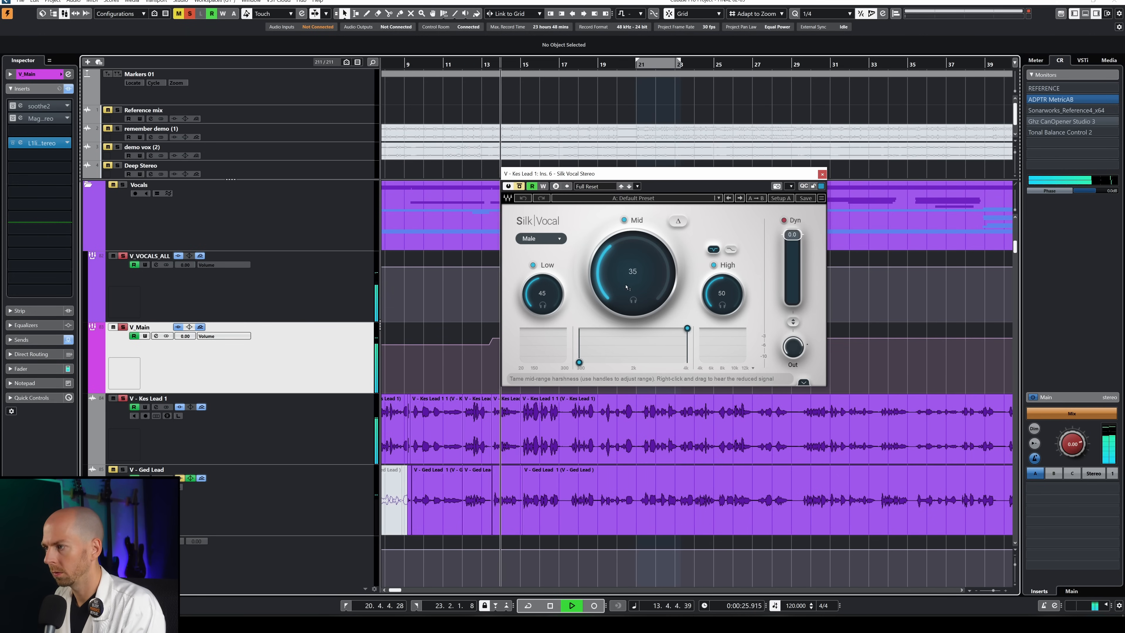
key("space")
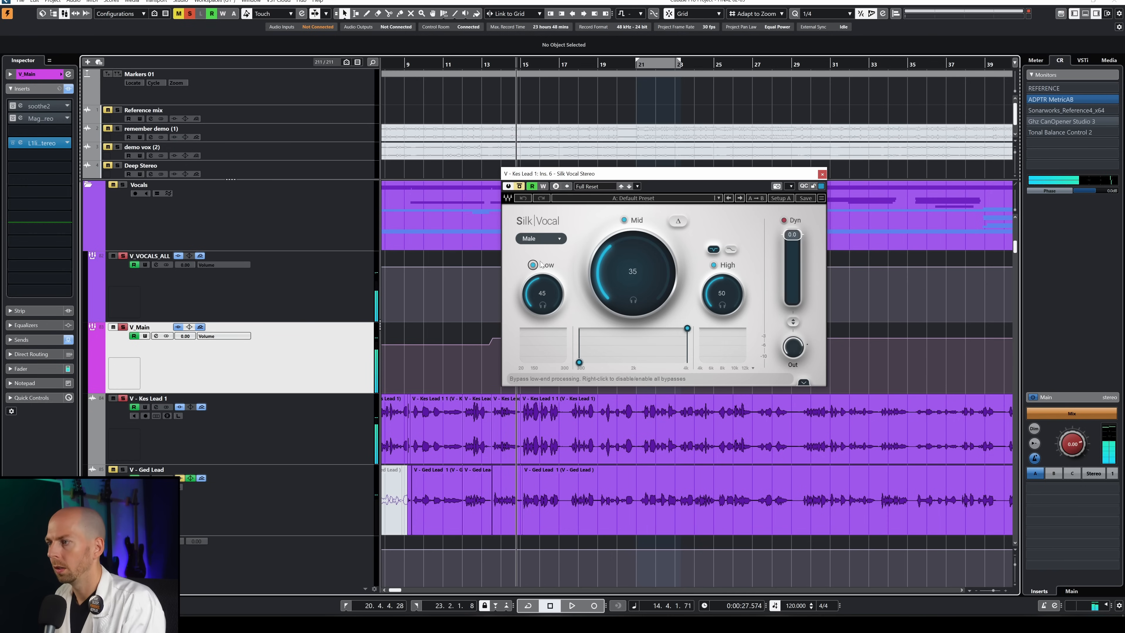
Step: Audition Silk Vocal's Low band while raising Low to 55, turn the audition off and settle Low at 49
left_click(542, 305)
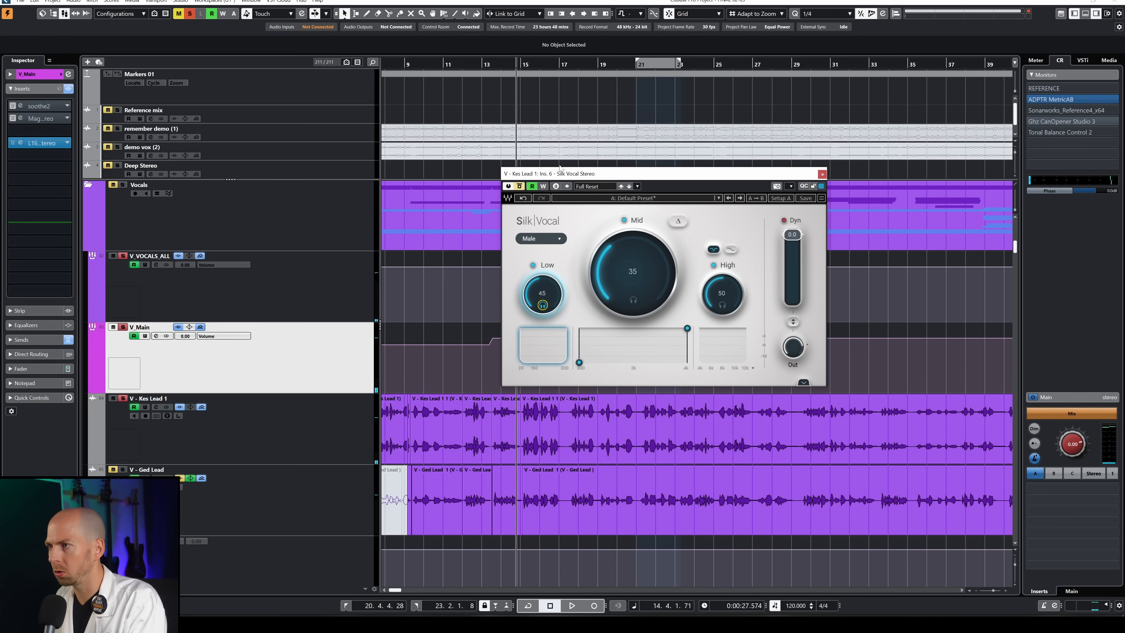
key("space")
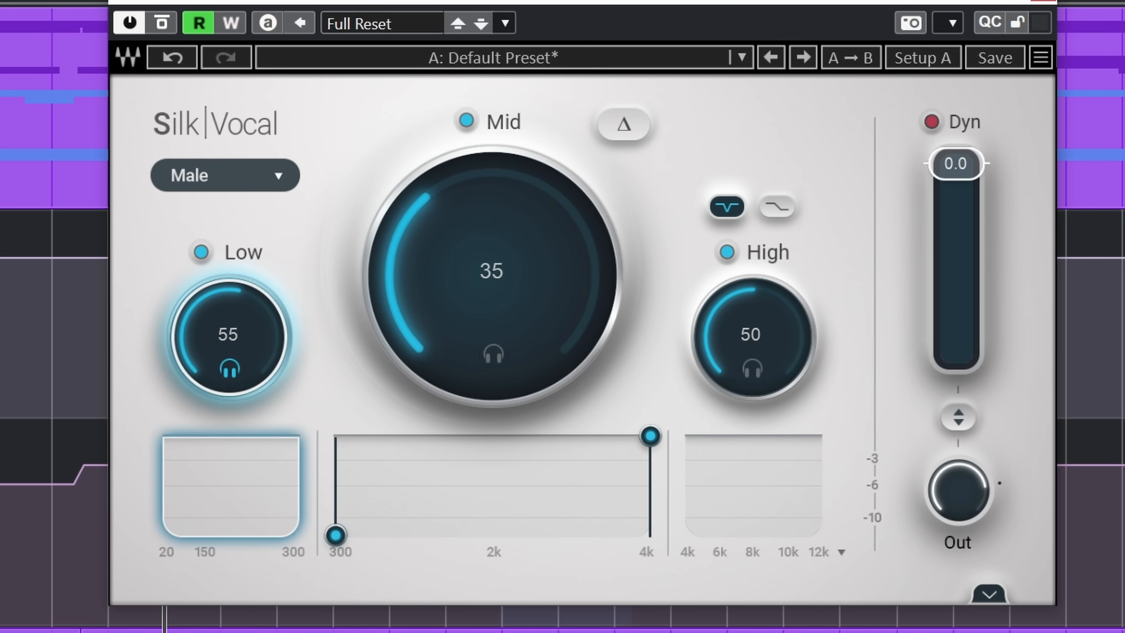
left_click(229, 368)
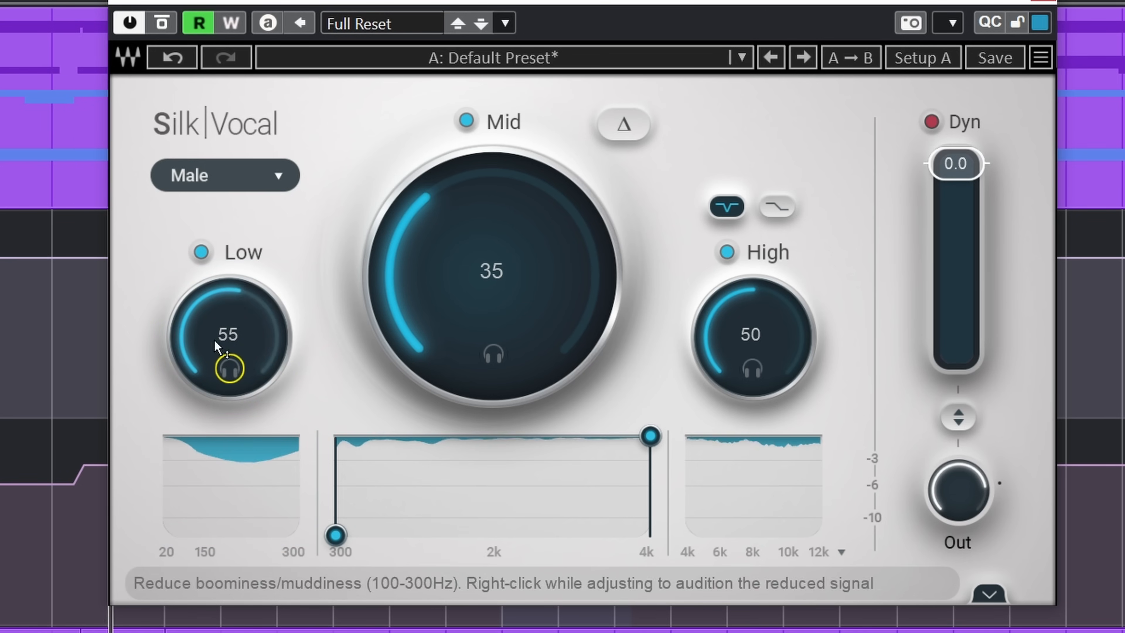
left_click_drag(215, 341, 215, 396)
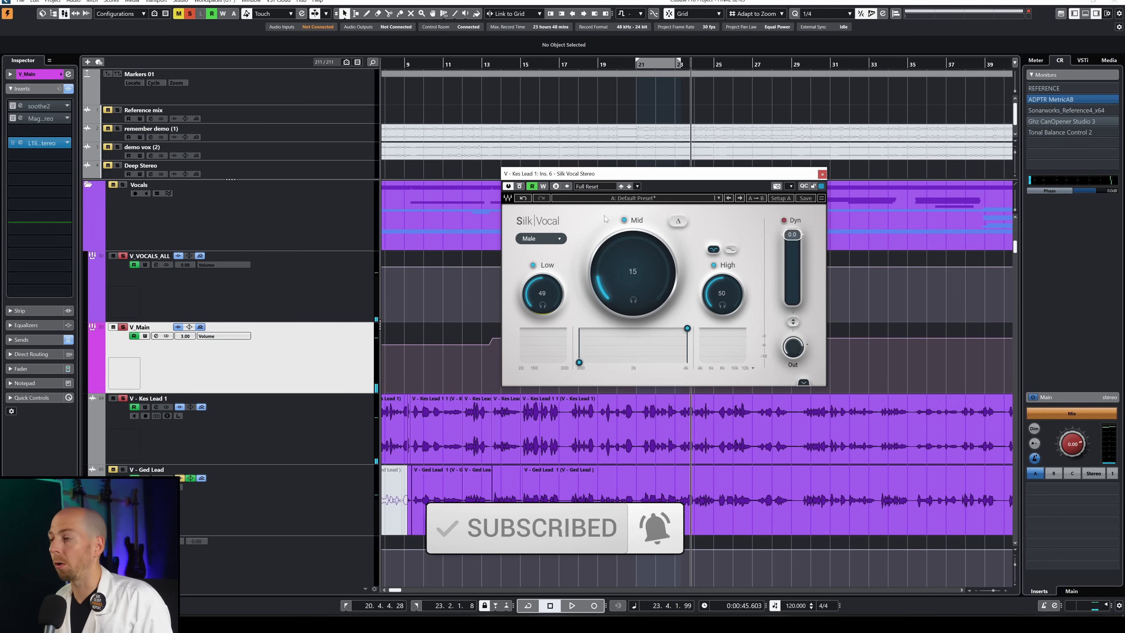
Step: Raise the Mid reduction to 24 and lower the mid range's top frequency to about 2140 Hz
left_click_drag(645, 250, 645, 244)
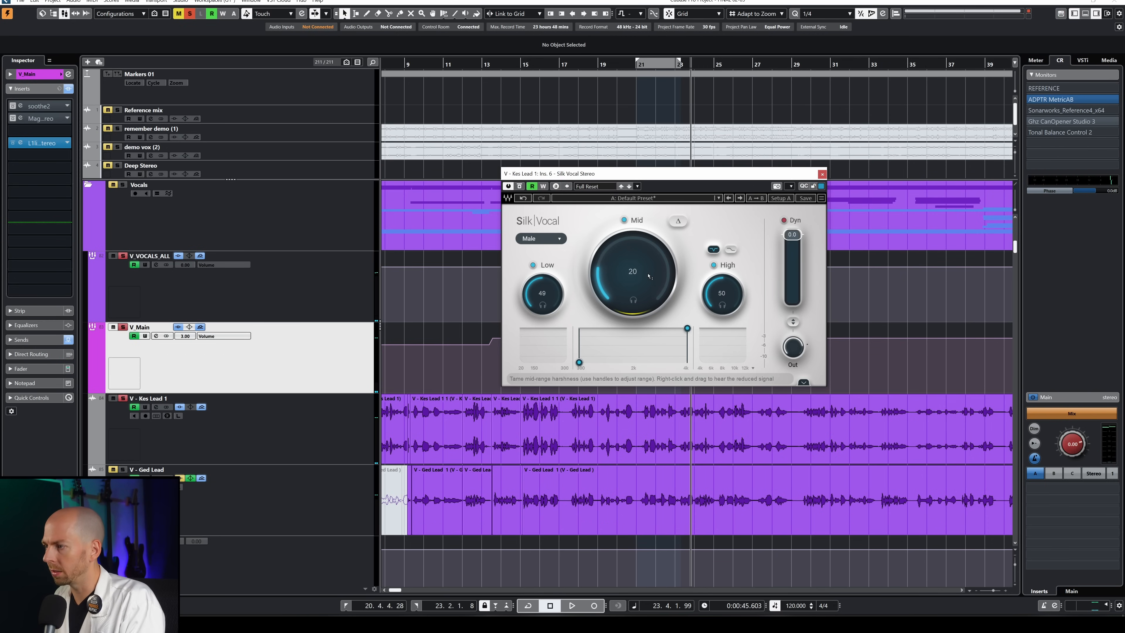
left_click_drag(688, 328, 630, 327)
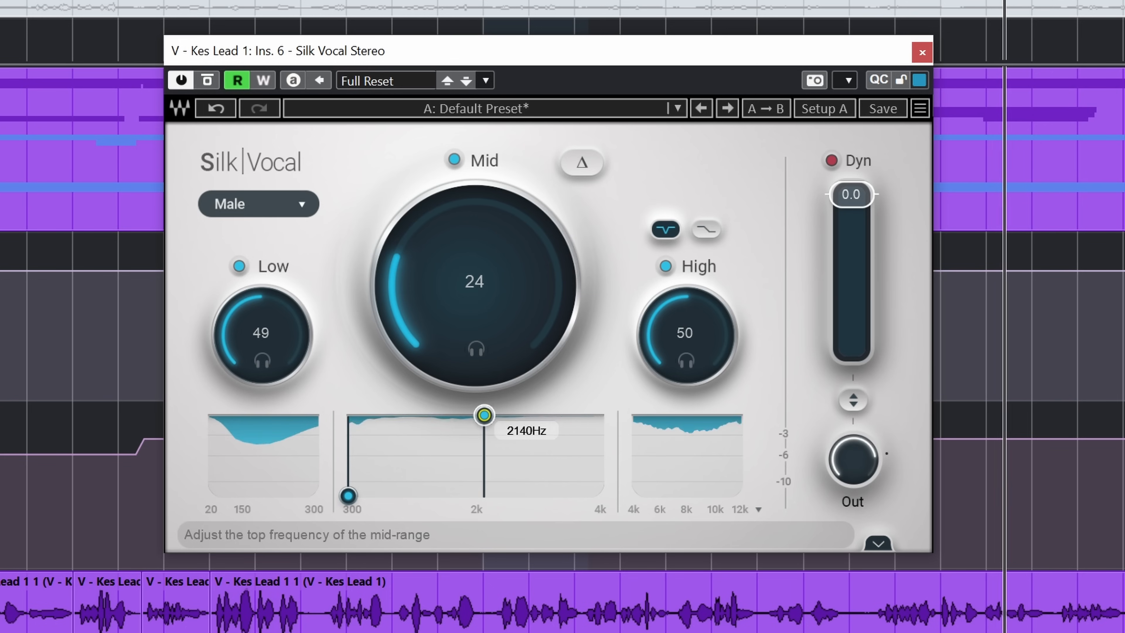
left_click_drag(468, 415, 487, 415)
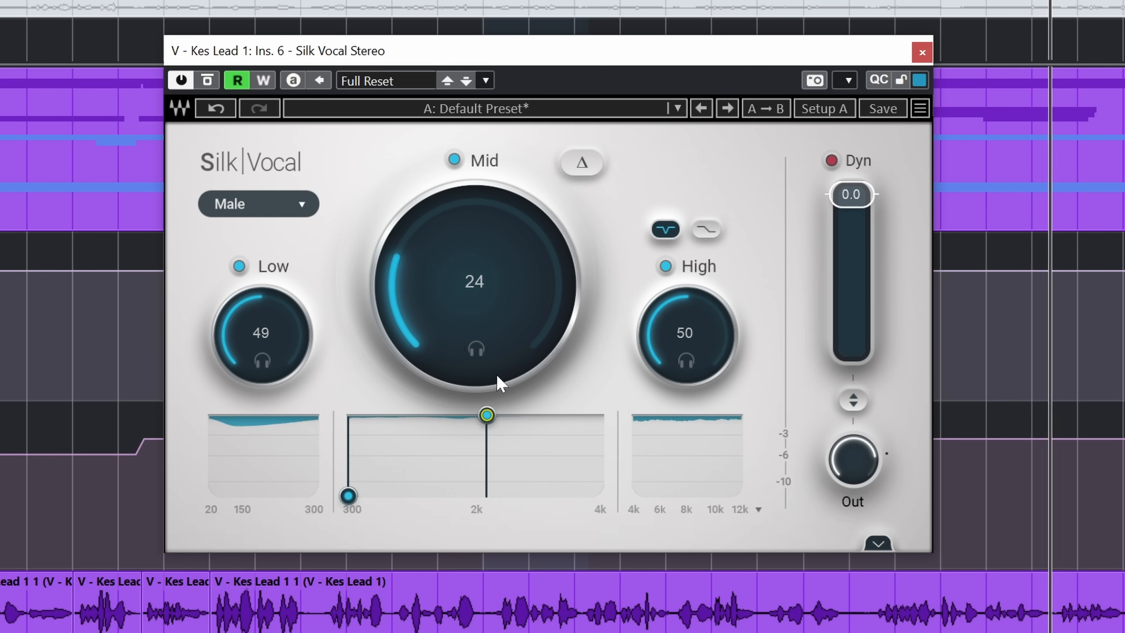
Step: Raise Silk Vocal's Mid reduction to 32 and audition the mid band while lowering its range's top frequency below 2 kHz
left_click_drag(494, 350, 494, 331)
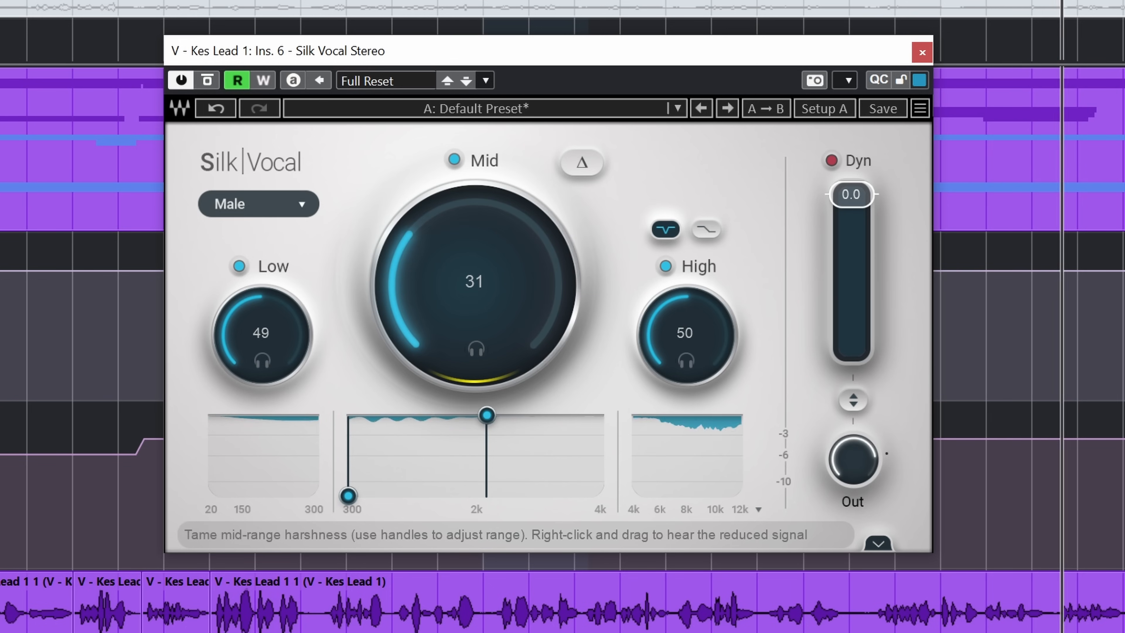
left_click(477, 350)
left_click_drag(487, 415, 447, 415)
left_click(477, 350)
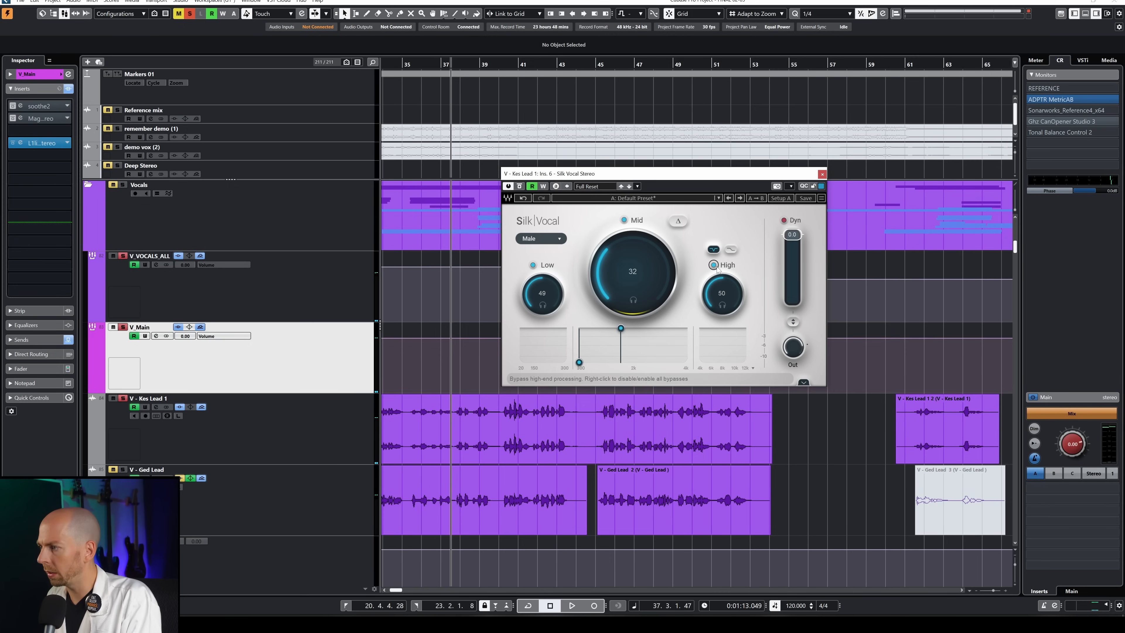
Step: Lower the High reduction to 38, play the vocal from an earlier verse position and raise Low to 55 while auditioning the low band
scroll(496, 454, "down", 5)
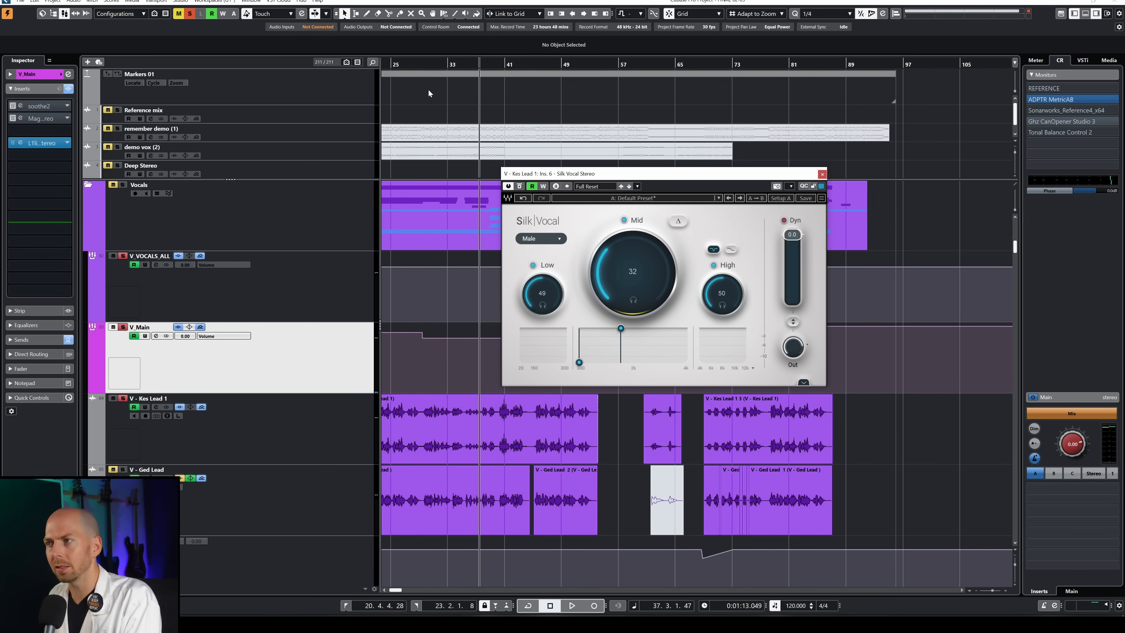
left_click_drag(726, 278, 728, 285)
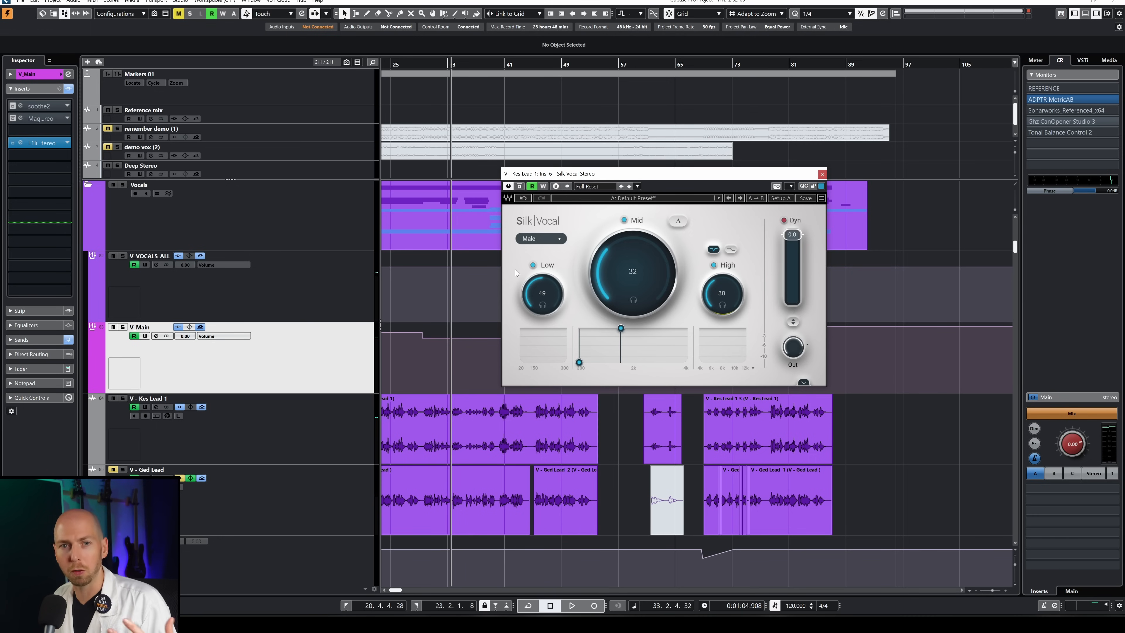
left_click(419, 67)
key("space")
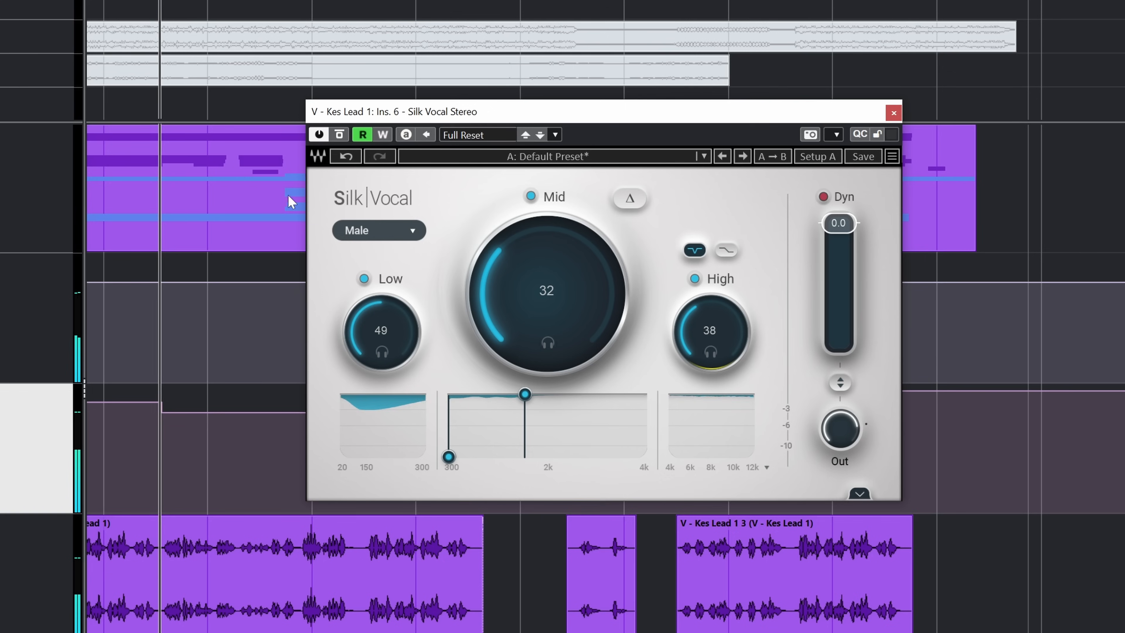
left_click_drag(387, 330, 386, 322)
left_click(381, 355)
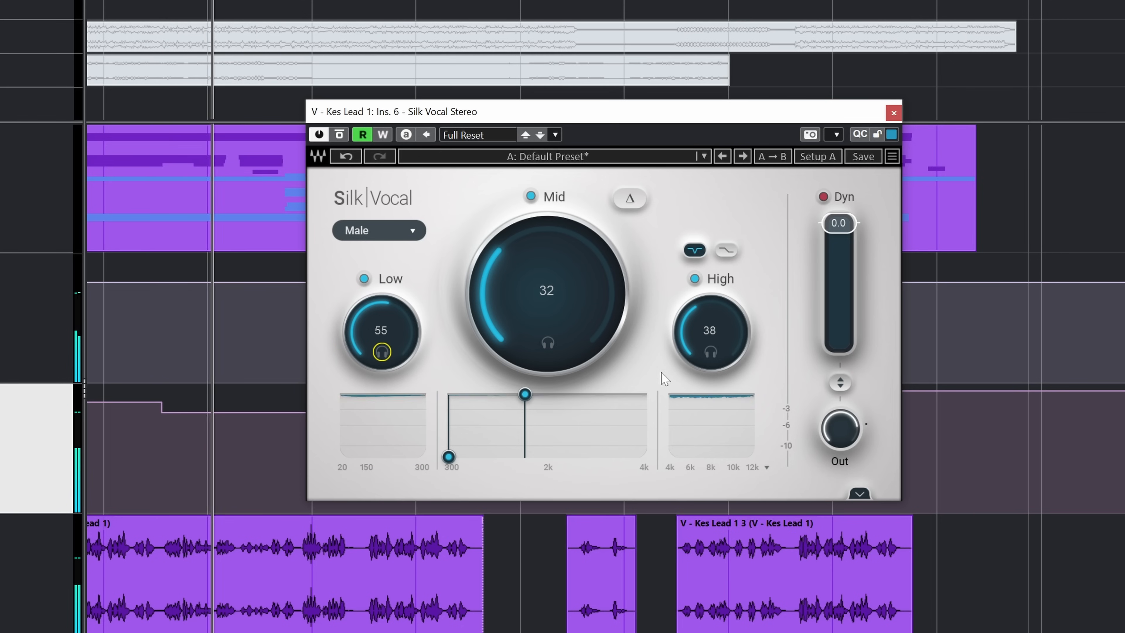
Step: Raise the Mid reduction to 39 and move the mid range's top frequency back up to just above 2 kHz
left_click_drag(106, 1, 222, 1)
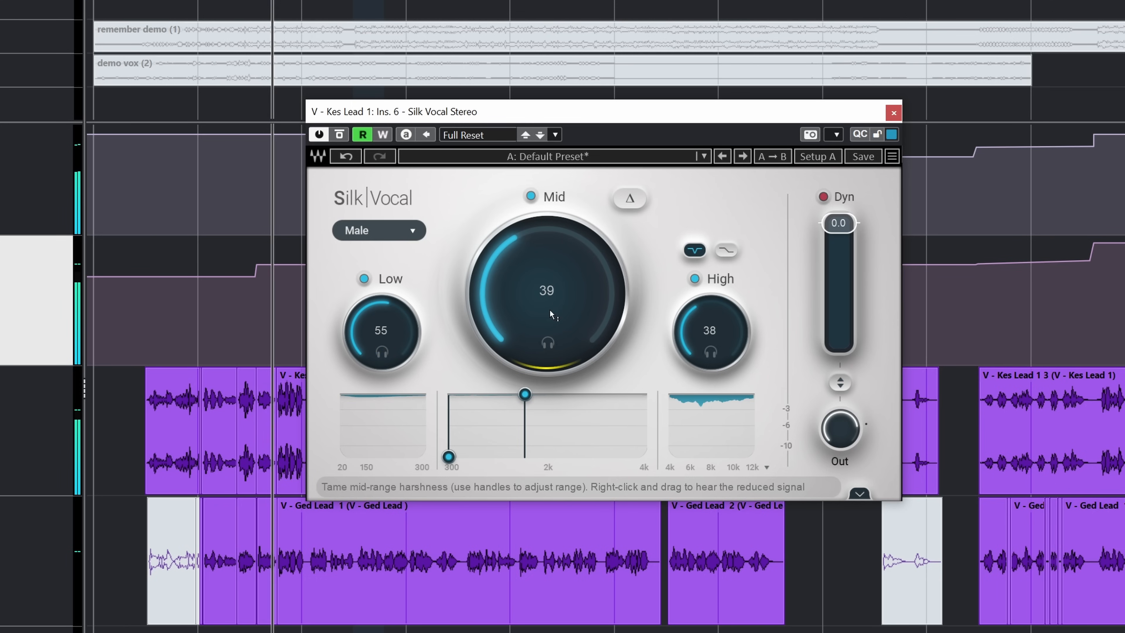
left_click_drag(525, 394, 553, 394)
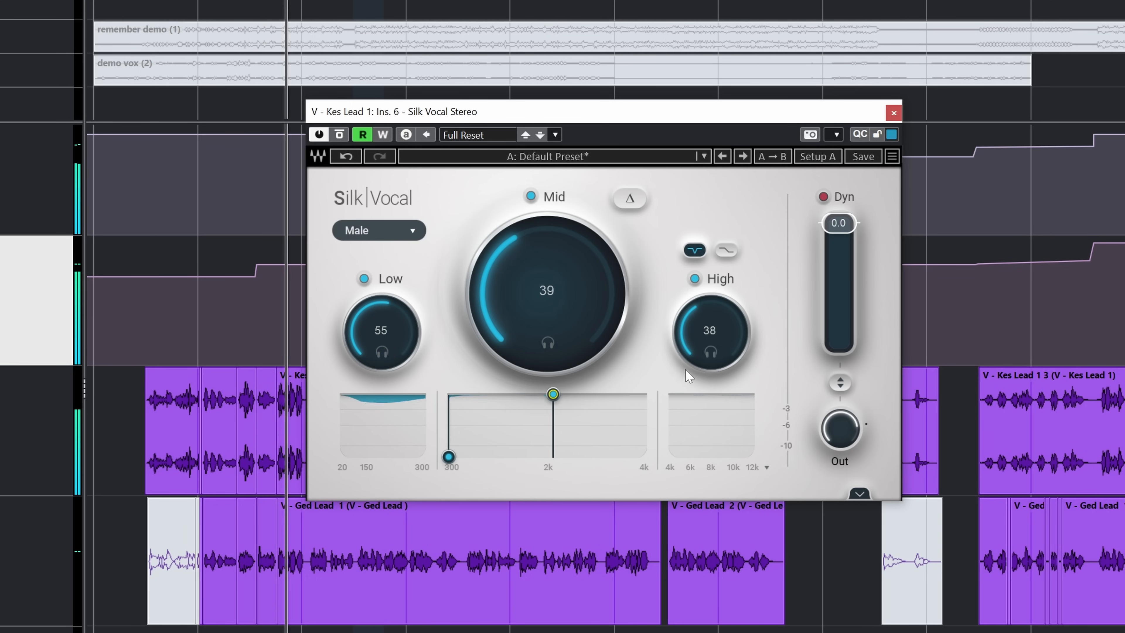
Step: Show Silk Vocal's advanced controls, lower the Dyn fader to -4.1 and replay the vocal from about bar 13
left_click(860, 494)
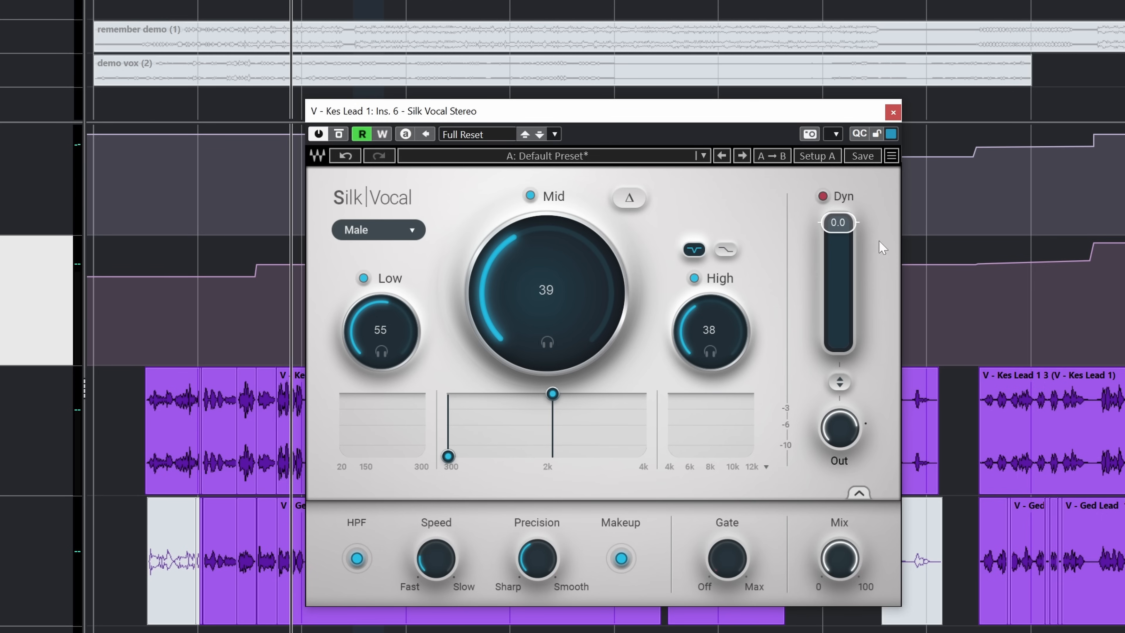
key("space")
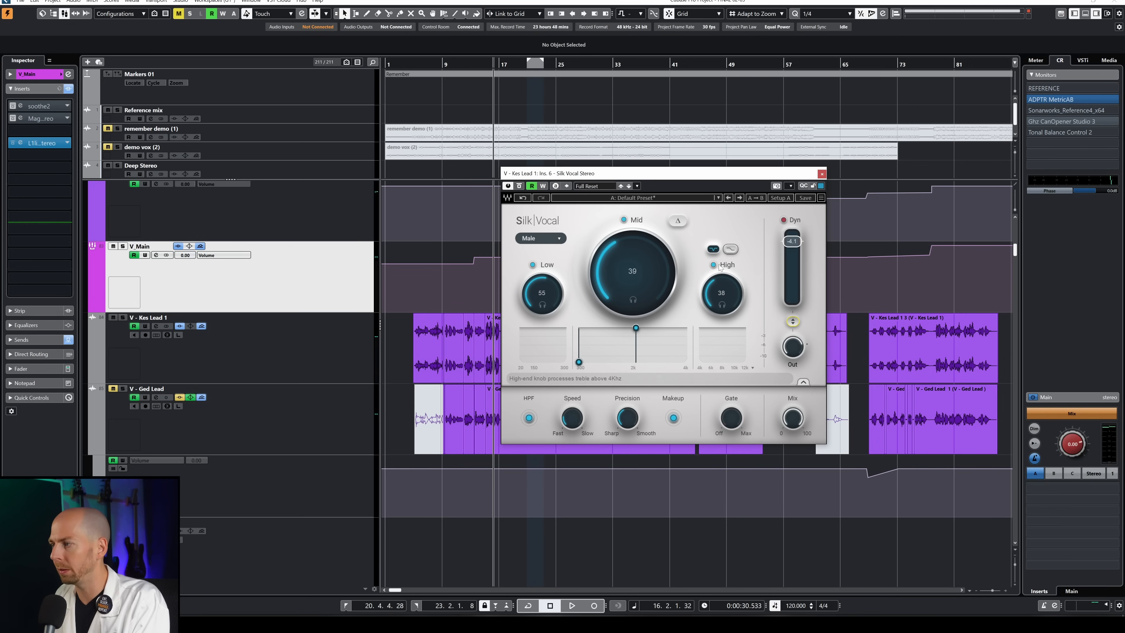
left_click(474, 66)
key("space")
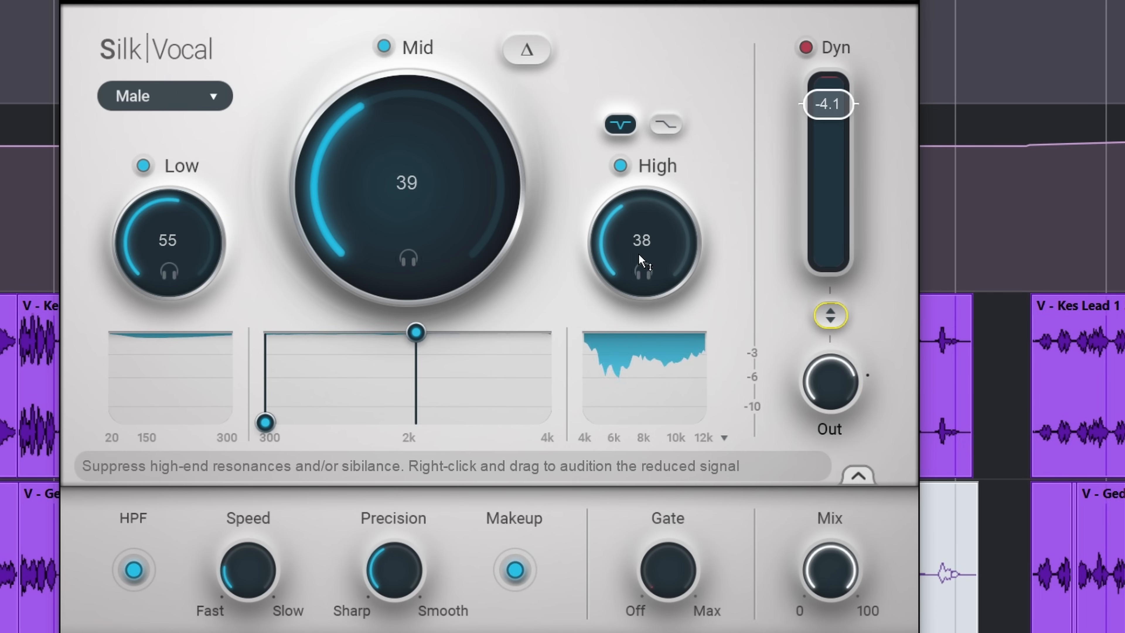
Step: Raise the High reduction to 43 and try the high band in shelf mode
left_click_drag(726, 295, 726, 293)
mouse_move(657, 245)
left_mouse_down()
mouse_move(657, 230)
mouse_move(657, 249)
left_mouse_up()
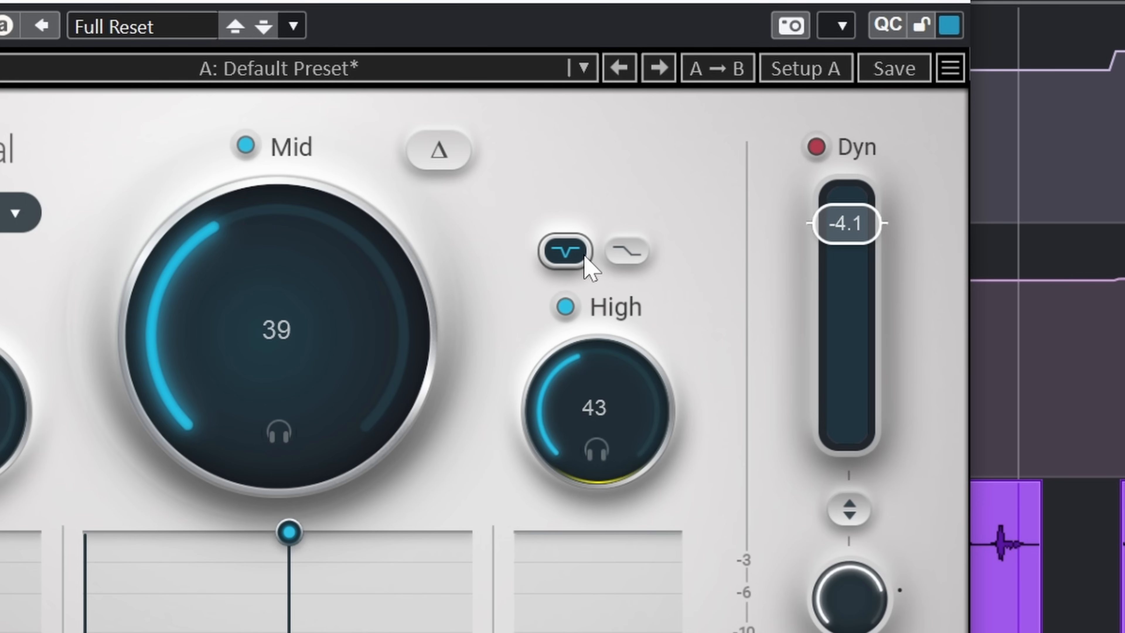
left_click(616, 251)
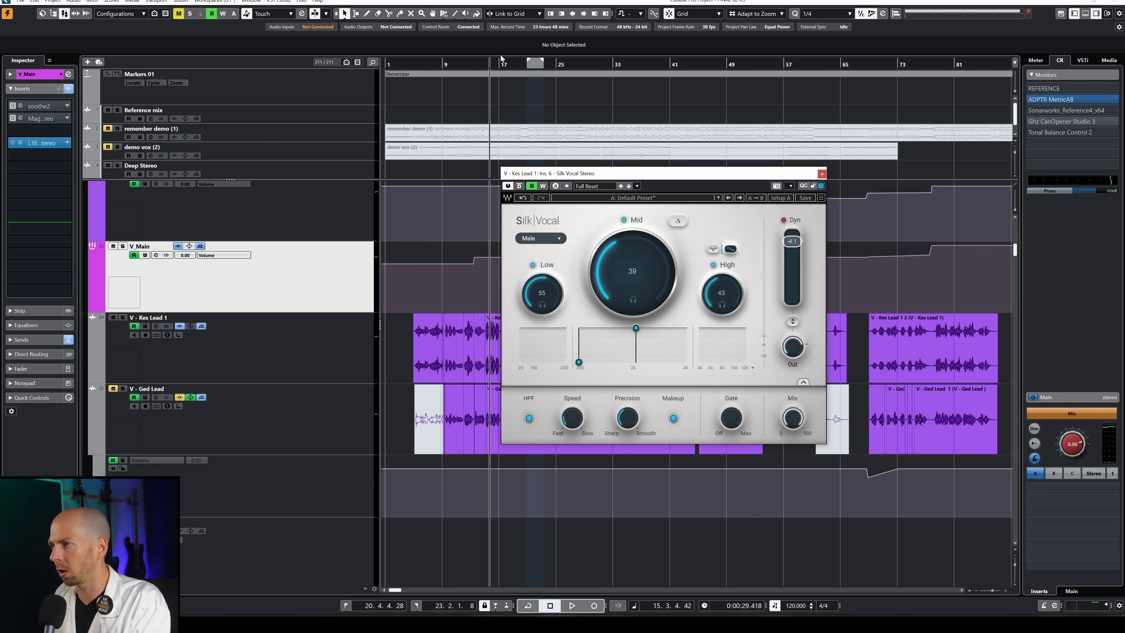
Step: Replay the vocal from bar 13, fine-tune the High reduction to 44 and stop playback
left_click_drag(475, 63, 474, 59)
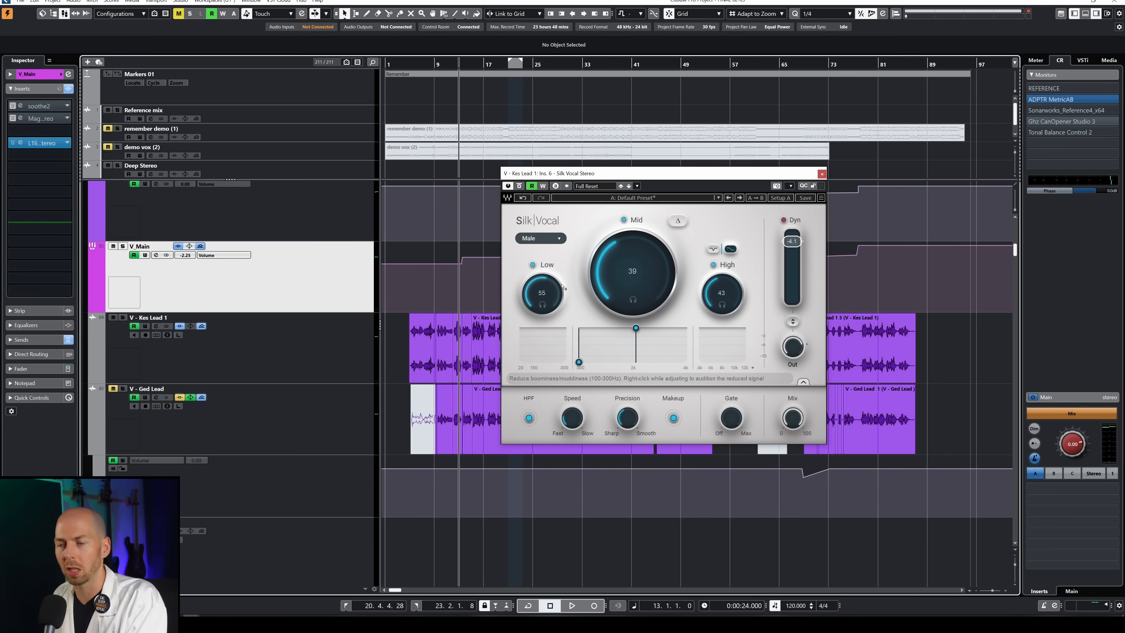
key("space")
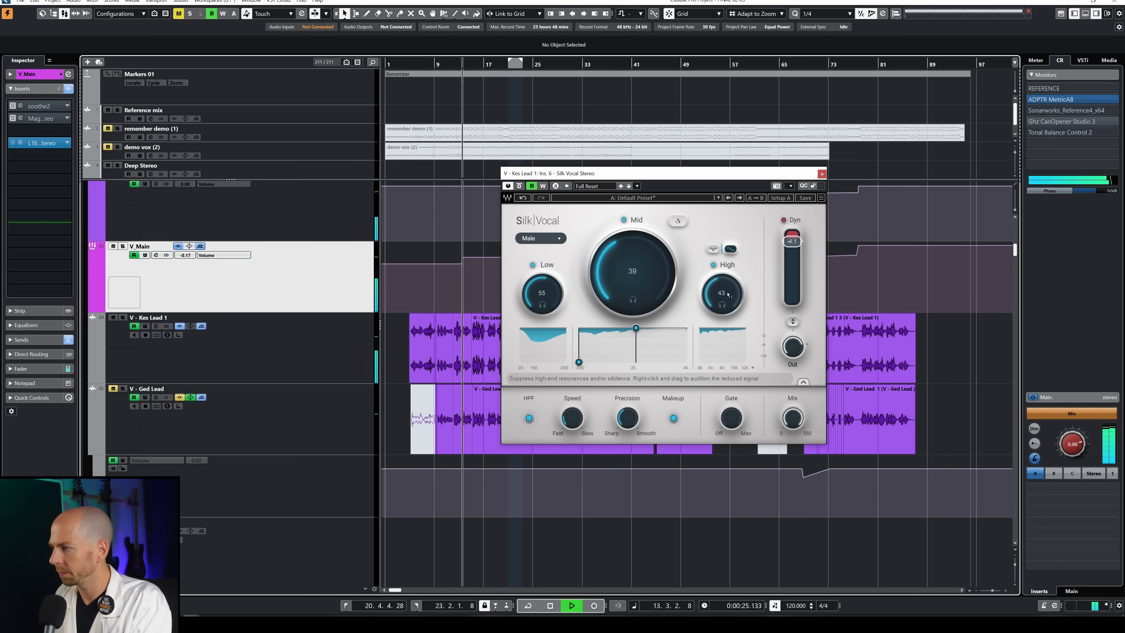
left_click_drag(728, 295, 730, 303)
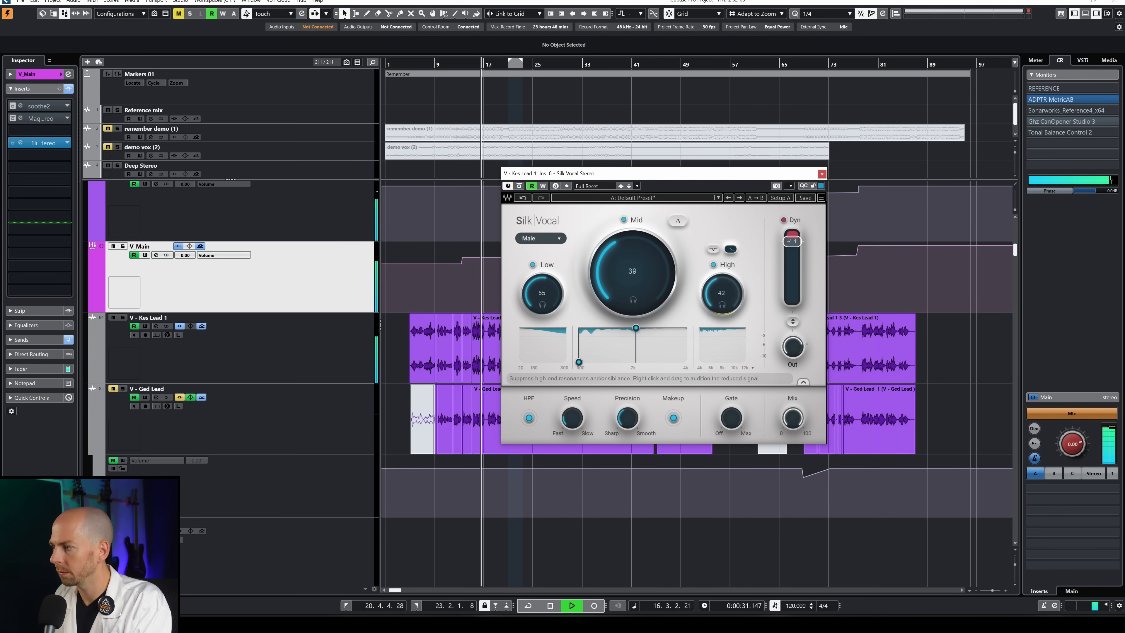
key("space")
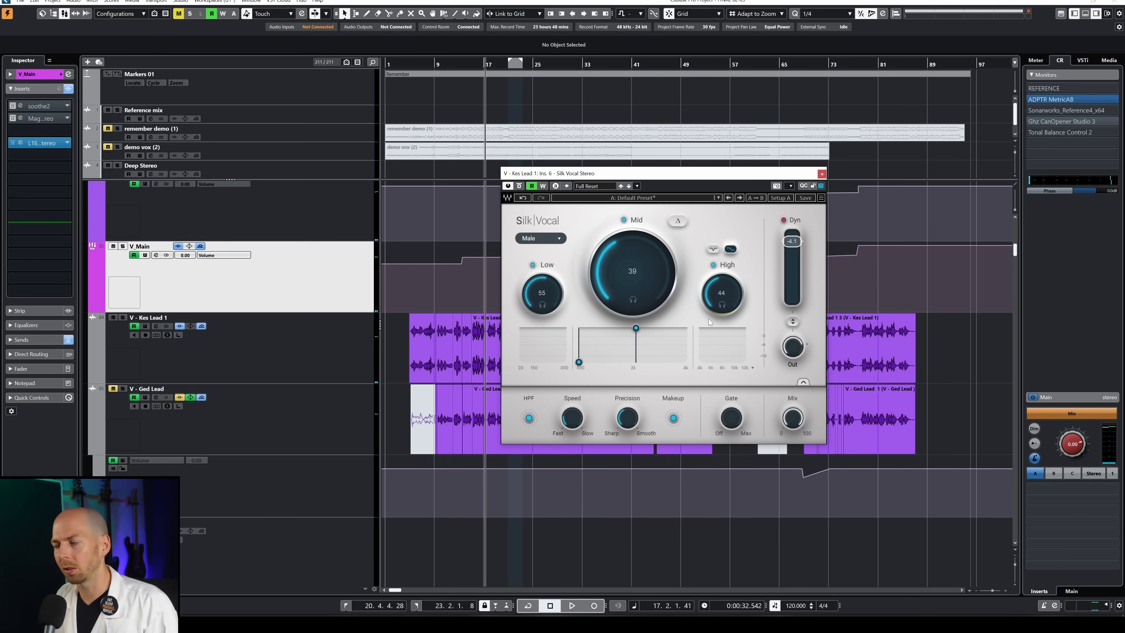
Step: Extend the high band graph's range to 20k after trying 16k, and raise High to 53 in bell mode
left_click(753, 368)
left_click(743, 325)
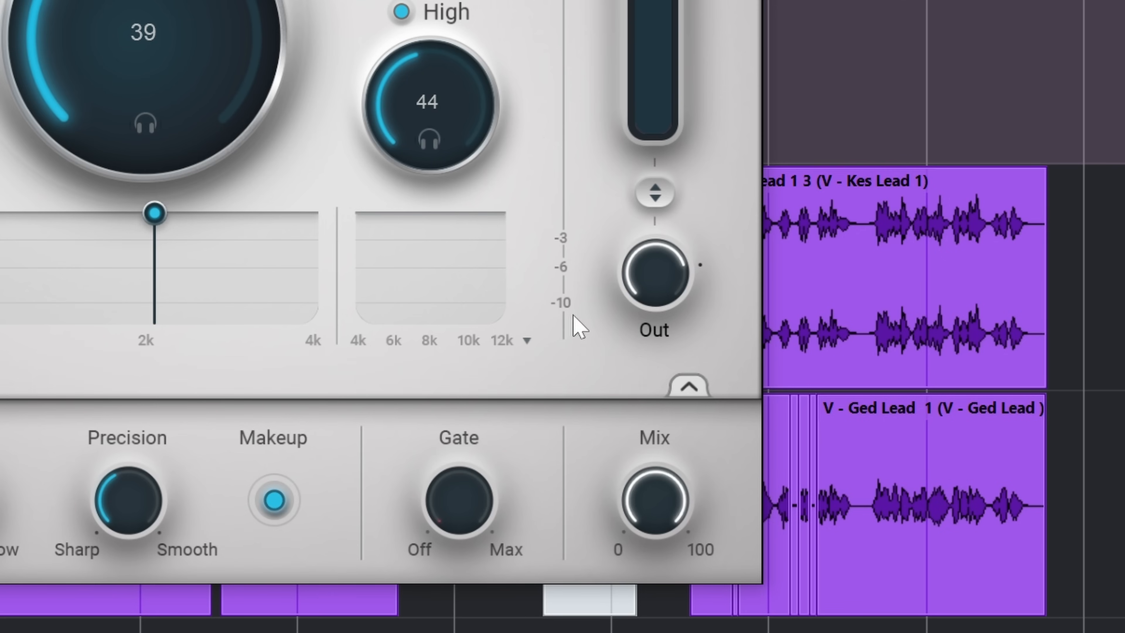
left_click(527, 341)
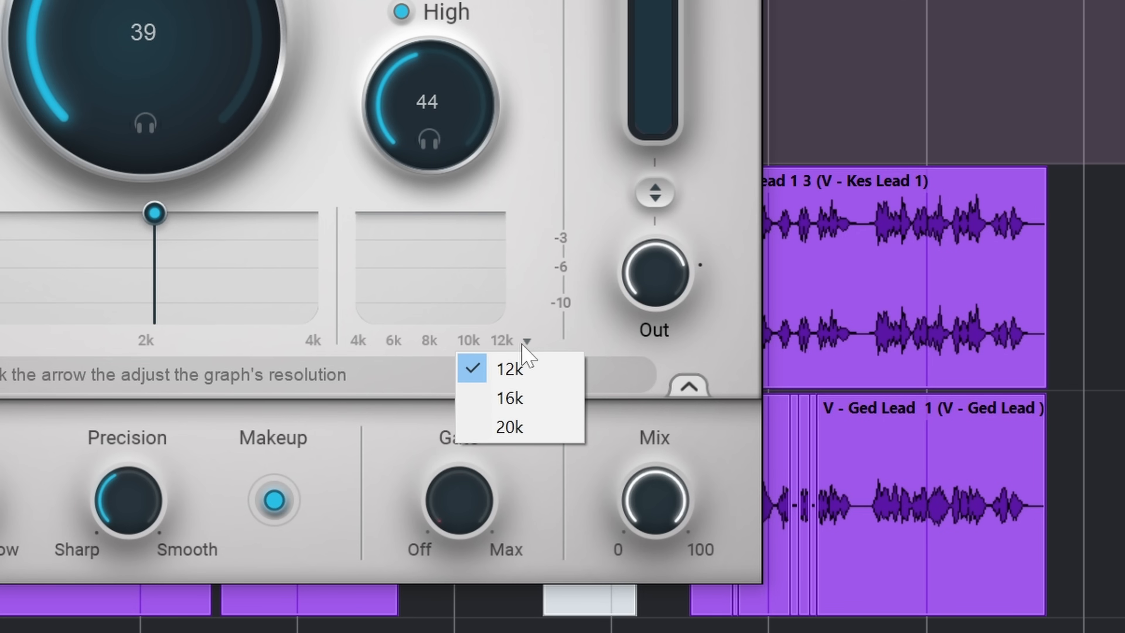
left_click(521, 398)
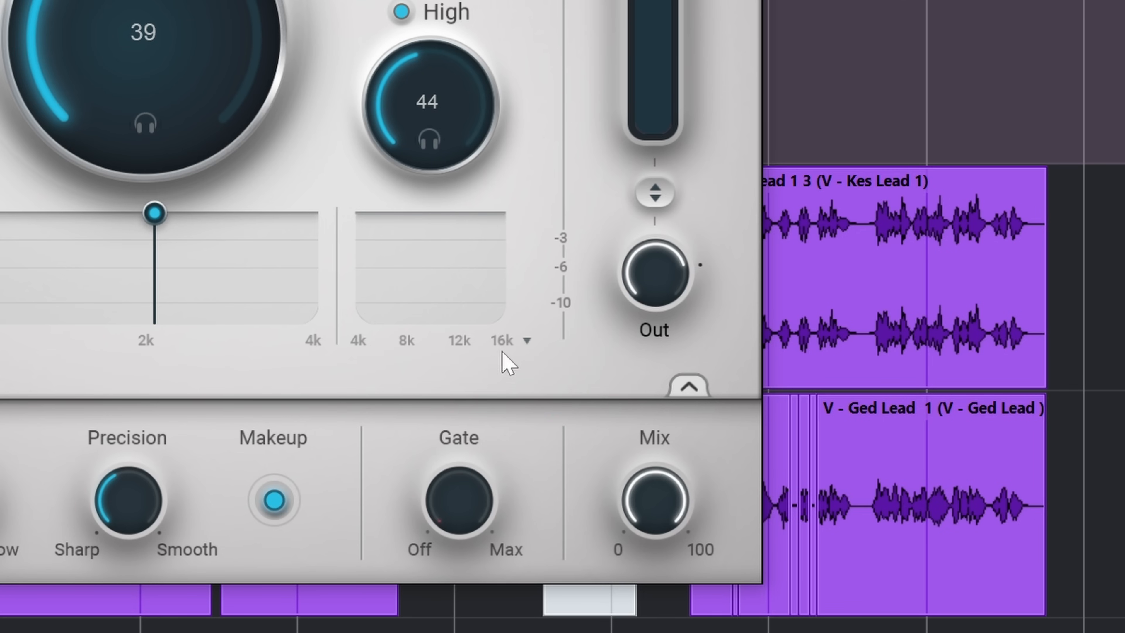
left_click(527, 341)
left_click(516, 427)
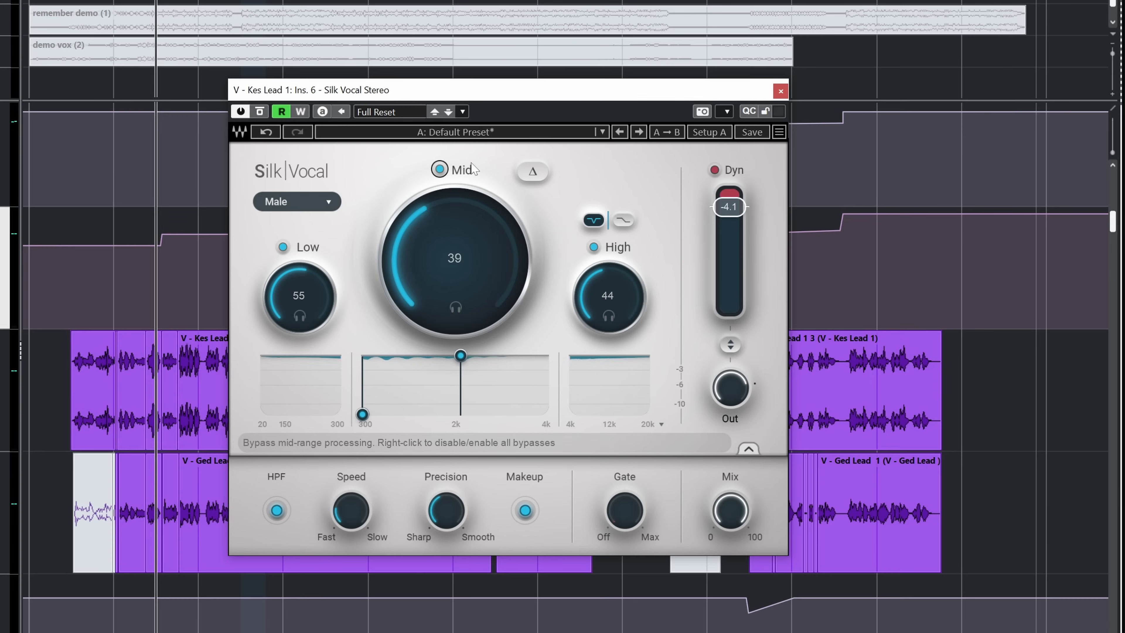
left_click_drag(619, 298, 619, 282)
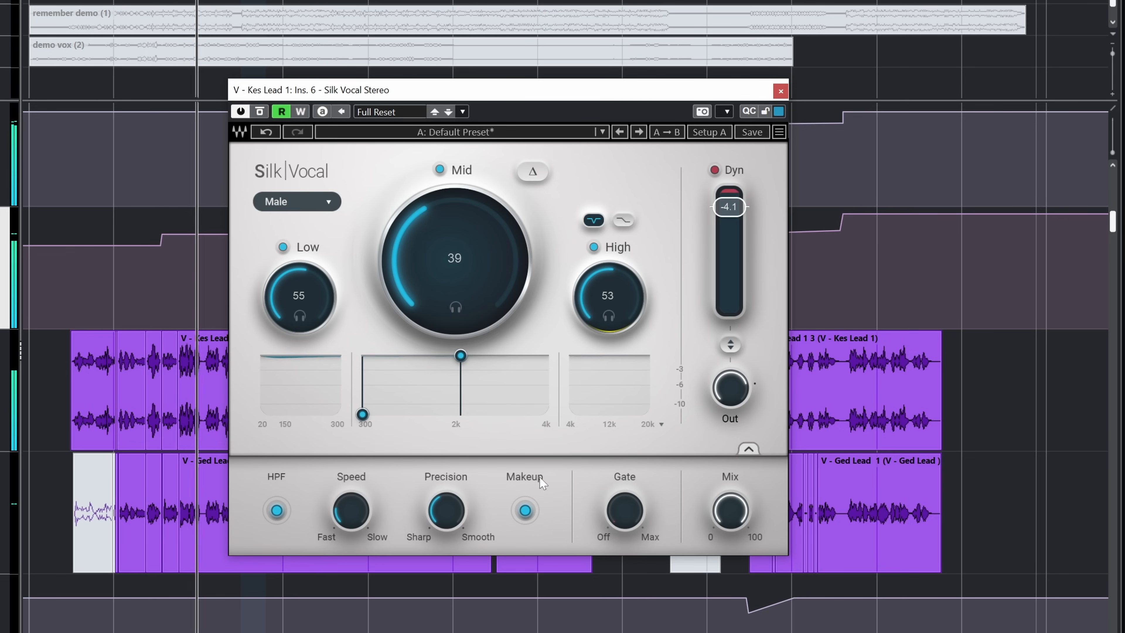
Step: Try smoother Precision settings up to about 48.7 on the playing vocal and bring Precision back toward Sharp
left_click_drag(441, 521, 463, 529)
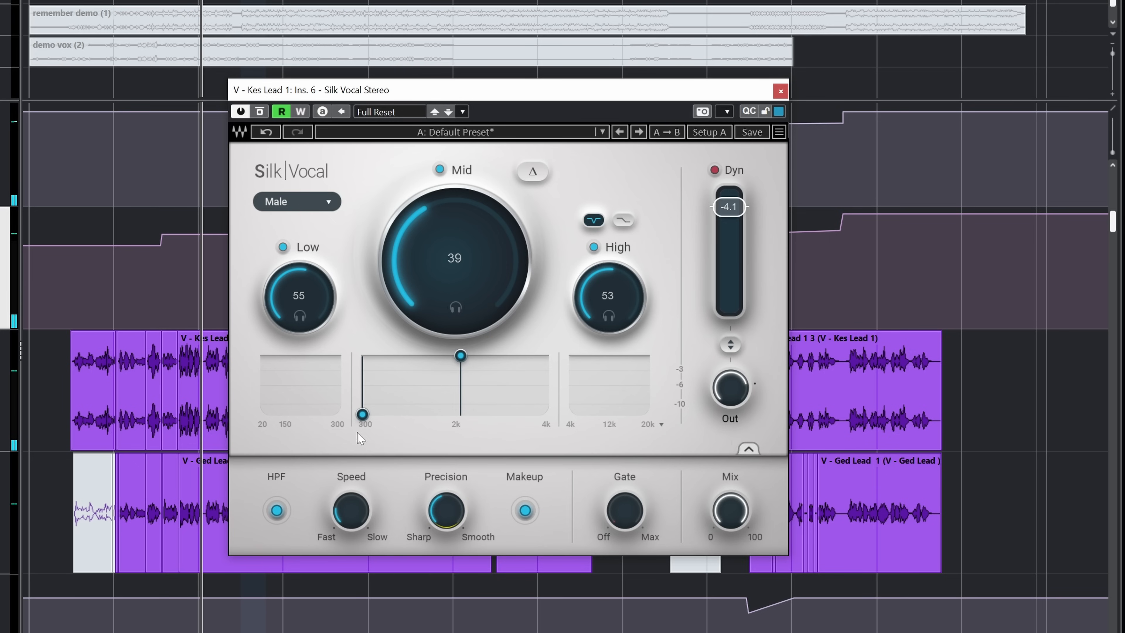
mouse_move(446, 510)
left_mouse_down()
mouse_move(446, 487)
mouse_move(464, 528)
mouse_move(449, 515)
left_mouse_up()
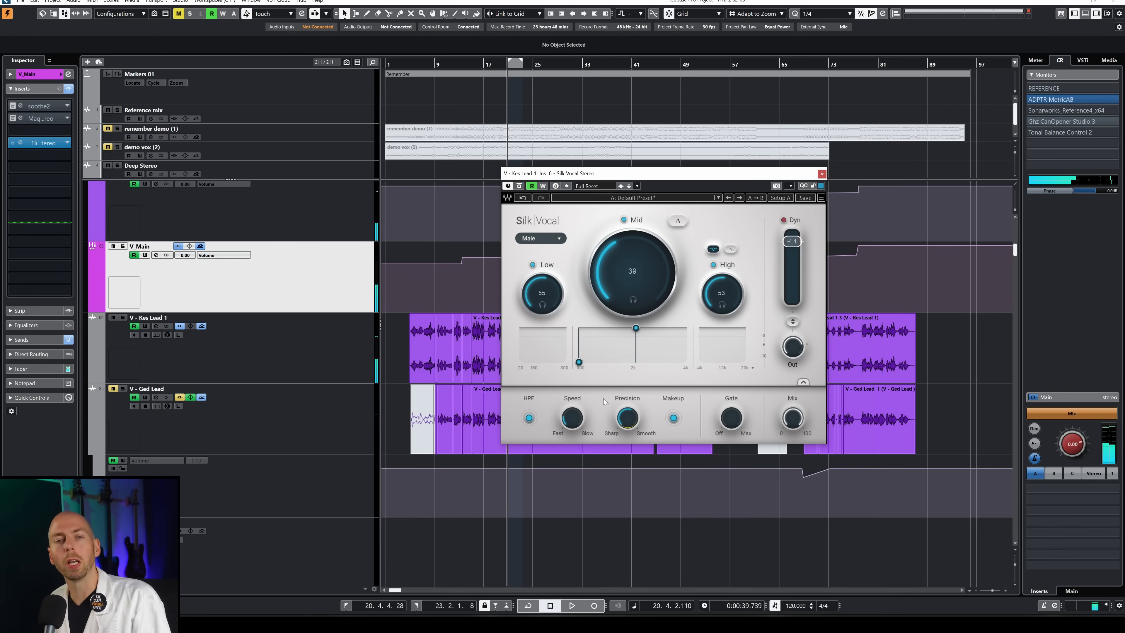
left_click_drag(628, 418, 627, 417)
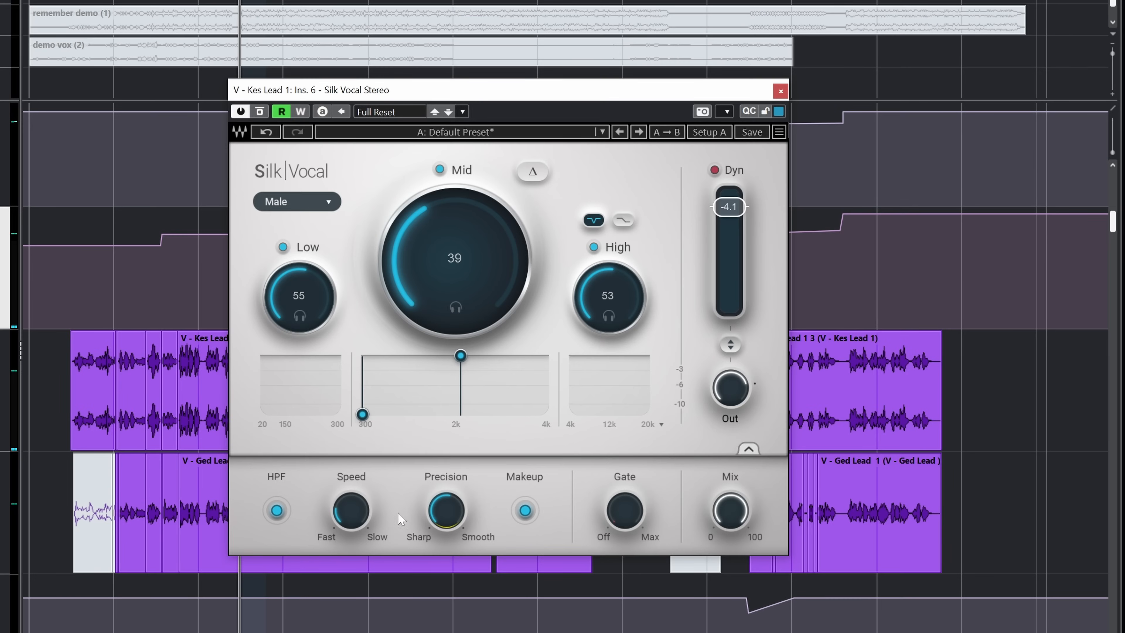
left_click_drag(445, 509, 445, 510)
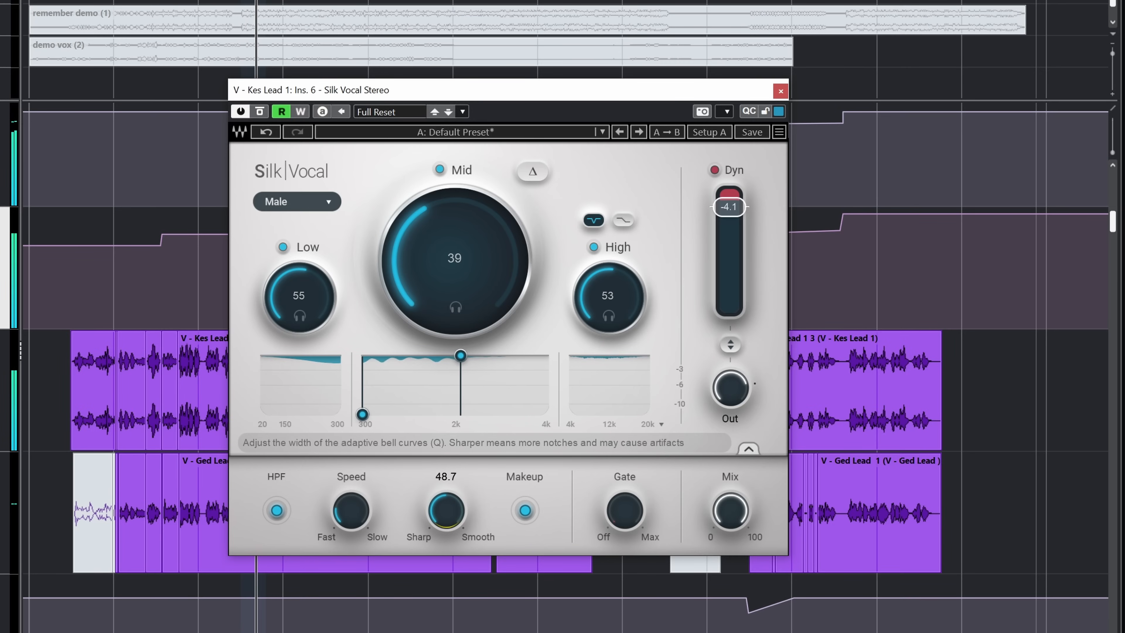
left_click_drag(445, 510, 446, 509)
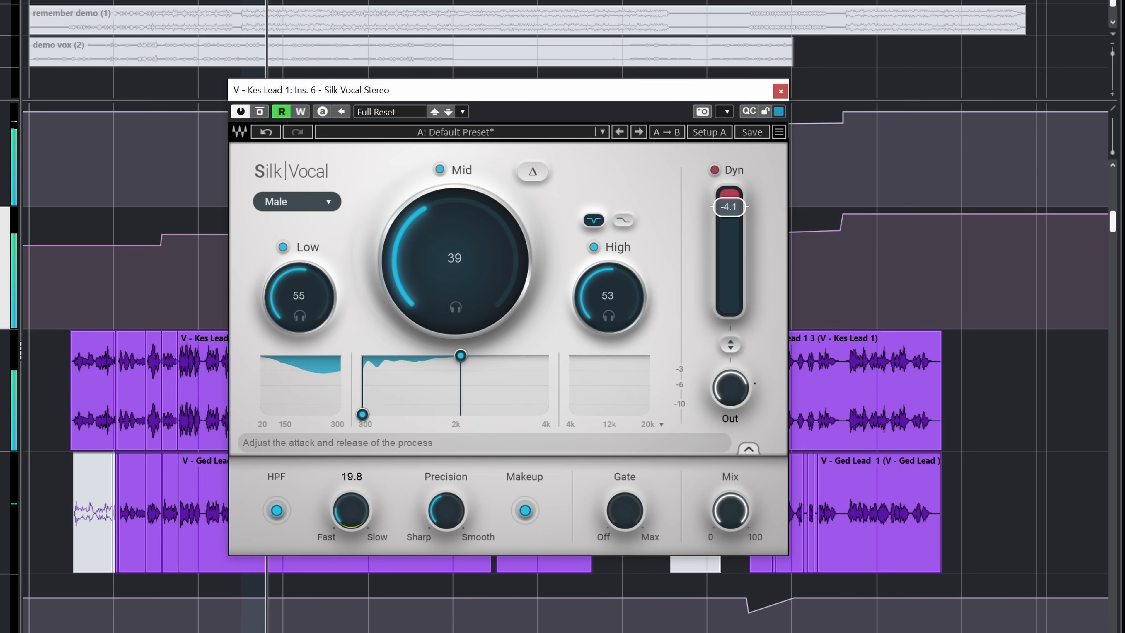
Step: Try the Speed control at about 19.8 and lower the Dyn compression fader to -4.3
left_click_drag(351, 509, 351, 509)
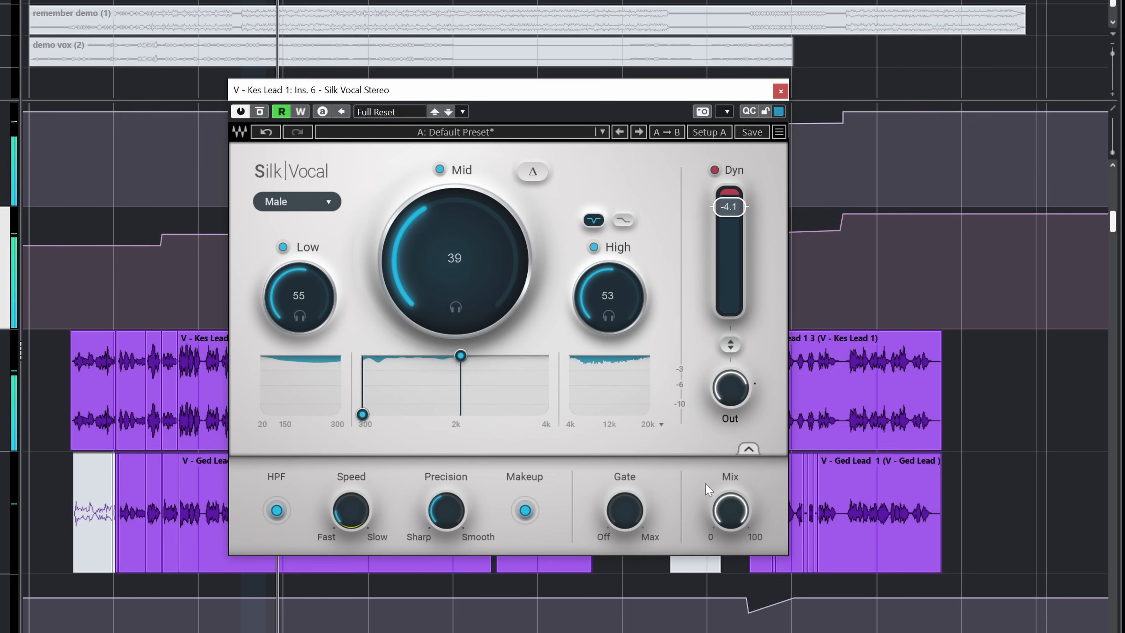
left_click_drag(729, 207, 730, 208)
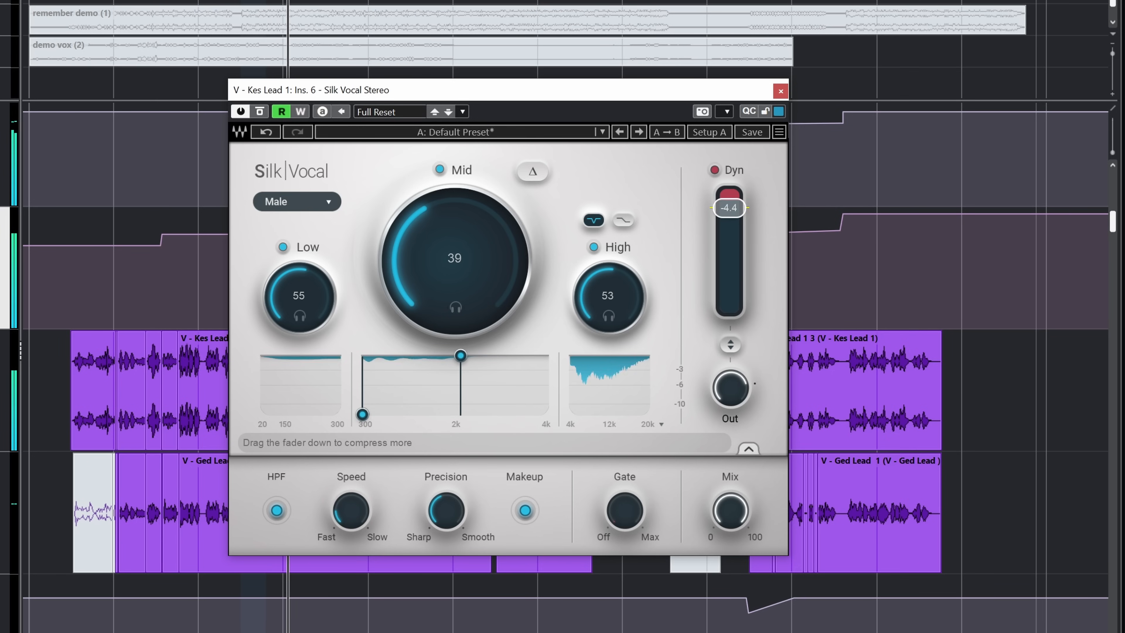
left_click_drag(730, 388, 743, 387)
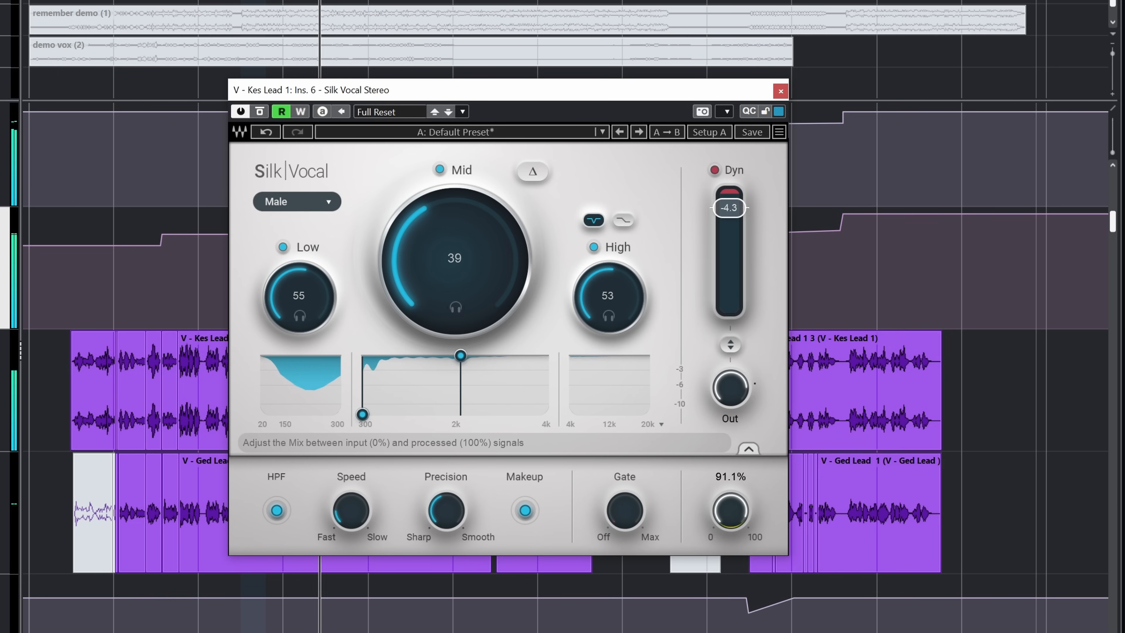
Step: Compare Mix settings of 91.1% and 77.1%, return Mix to full, and fine-tune High to 54 before stopping playback
left_click_drag(727, 494, 727, 495)
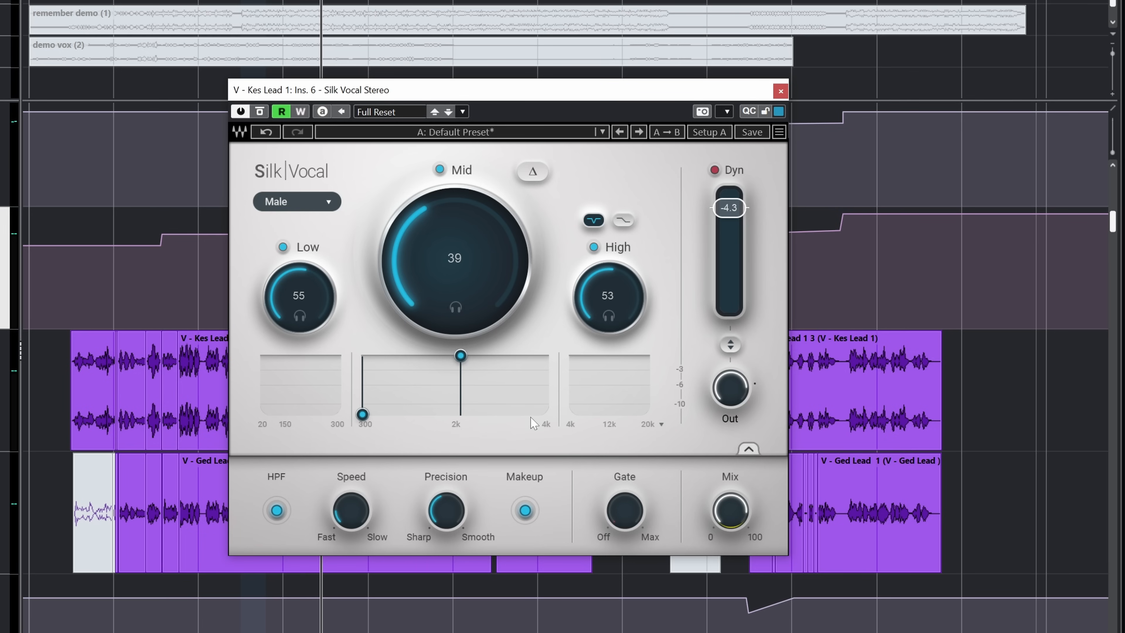
key("space")
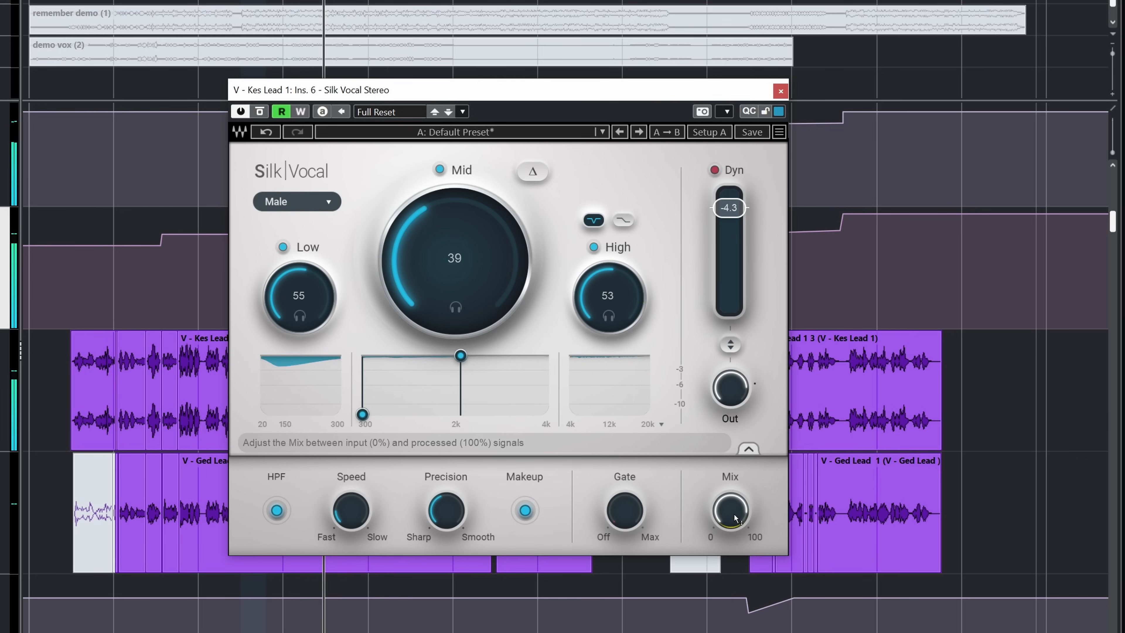
left_click_drag(735, 519, 734, 519)
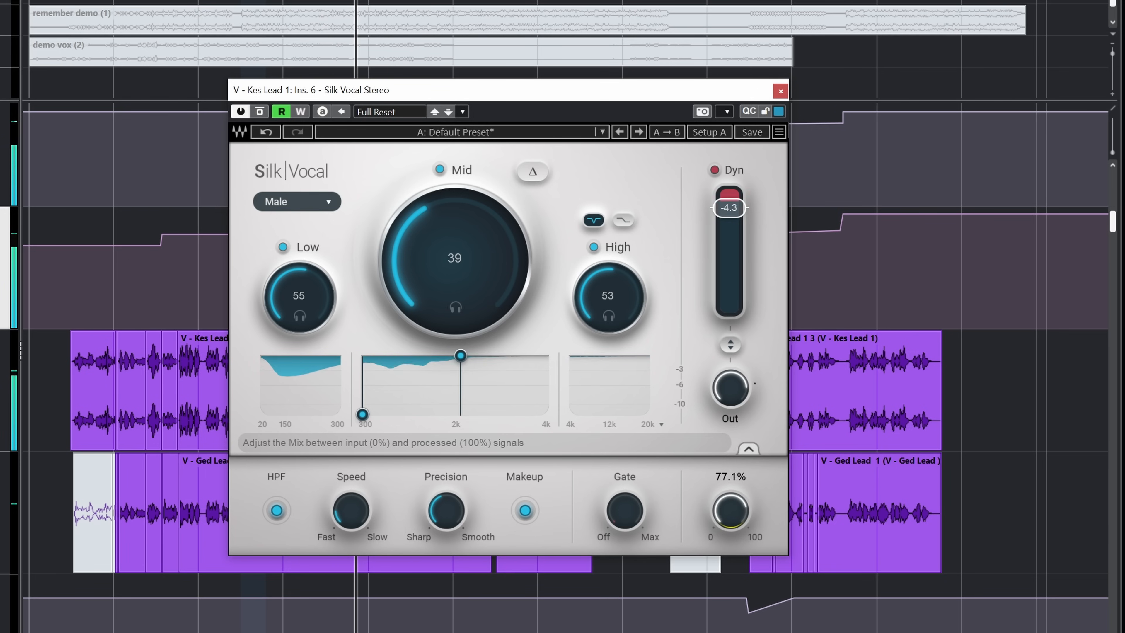
left_click_drag(735, 519, 757, 515)
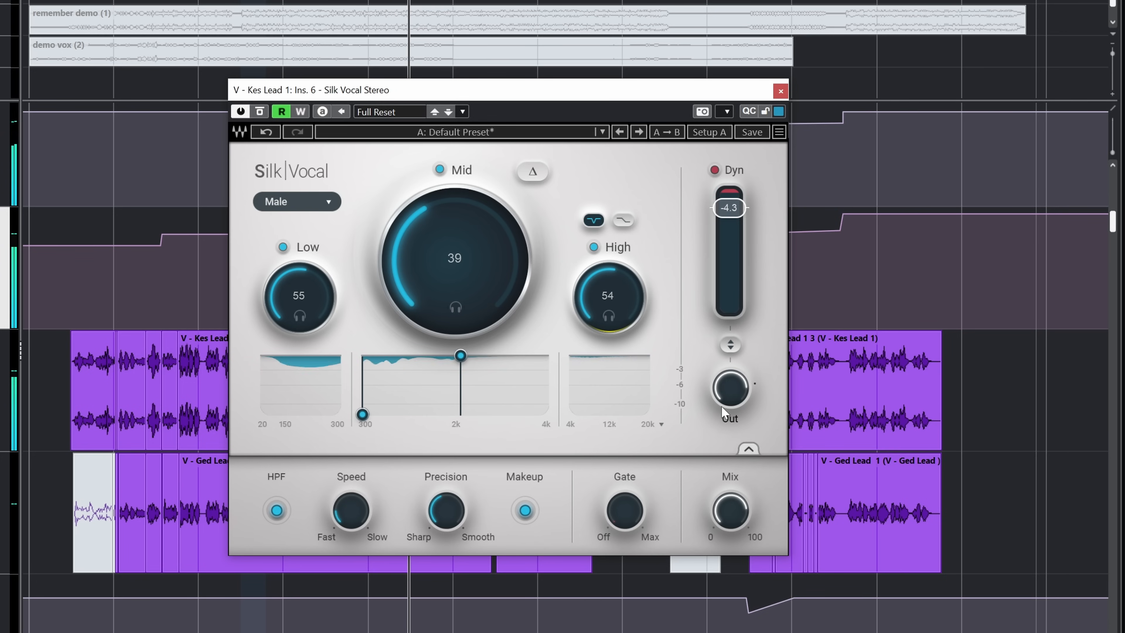
key("space")
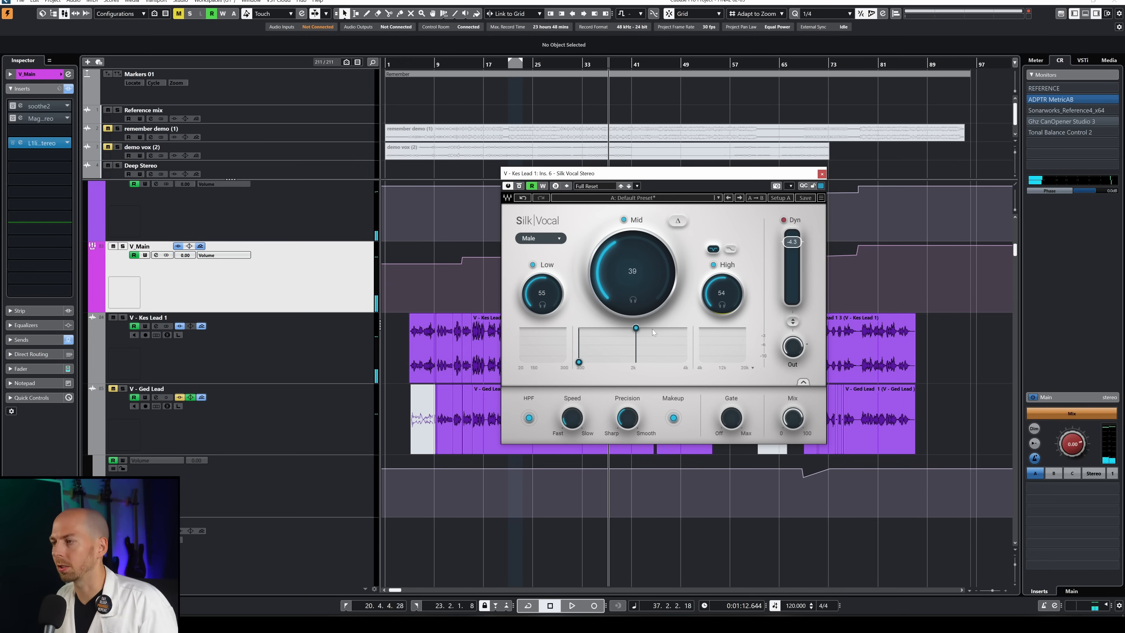
Step: Select the first lead vocal track and compare its soloed playback with Silk Vocal bypassed and active, including from the song's opening
key("Down")
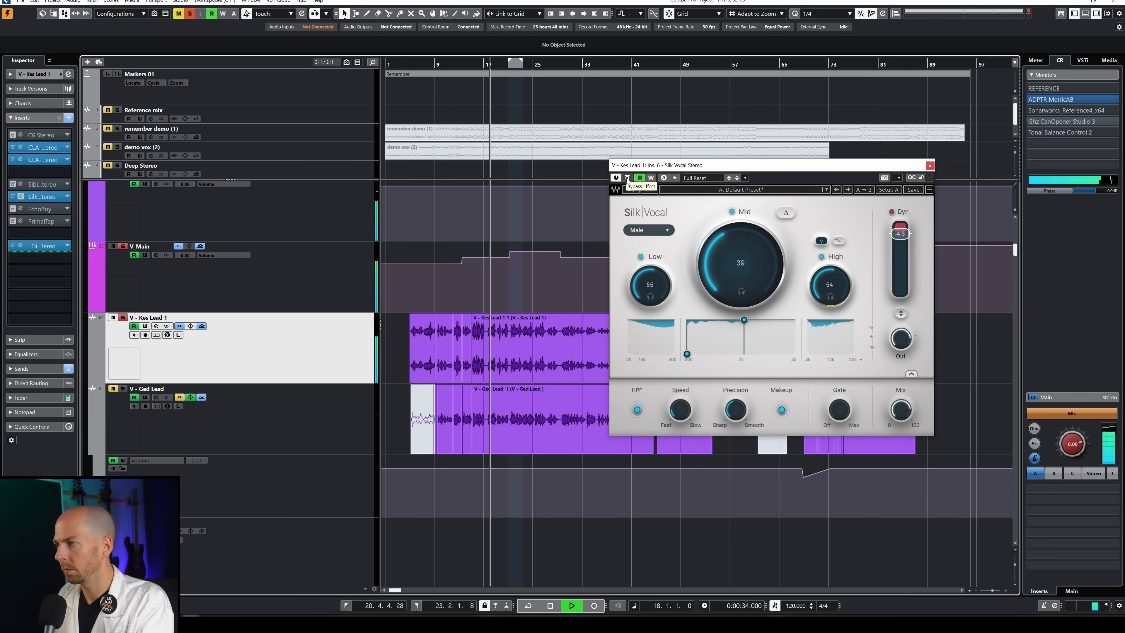
left_click(628, 178)
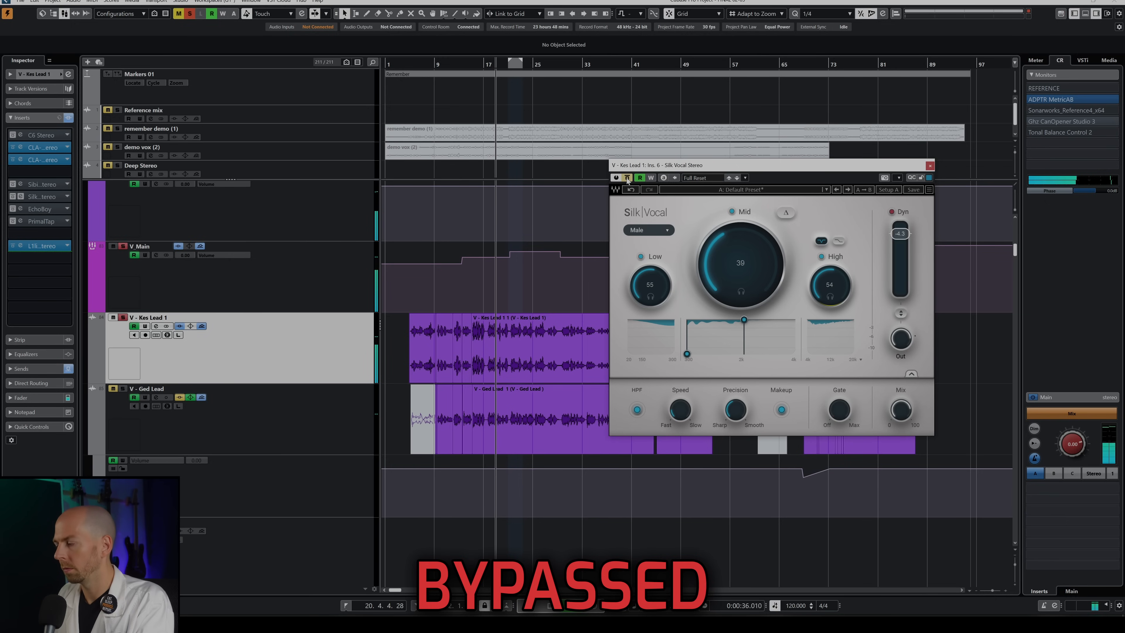
left_click(628, 178)
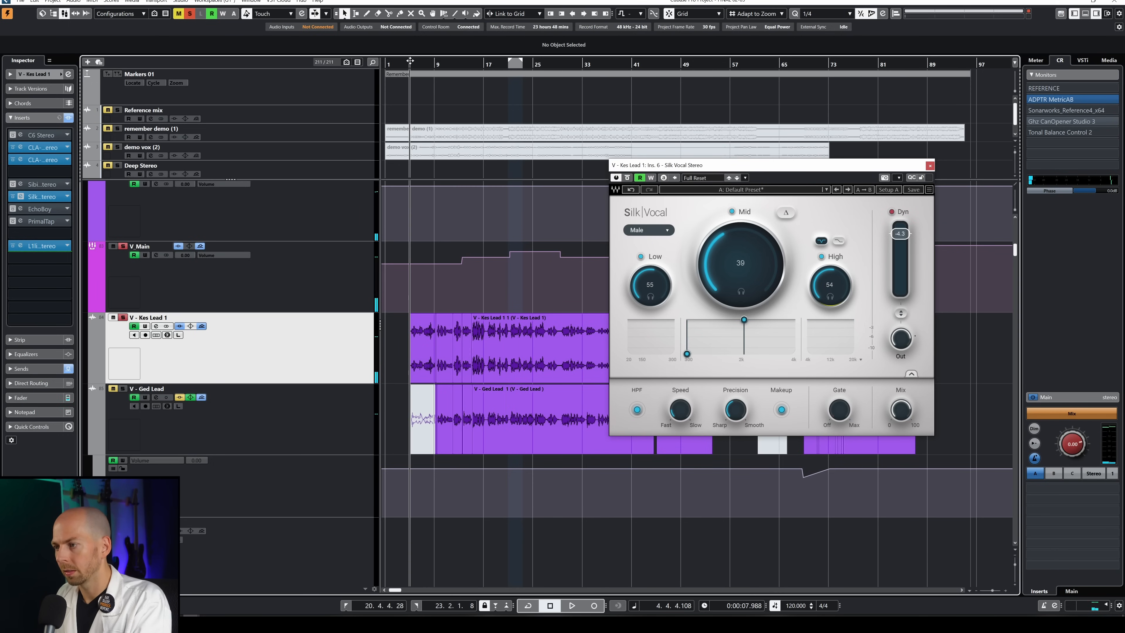
left_click(628, 178)
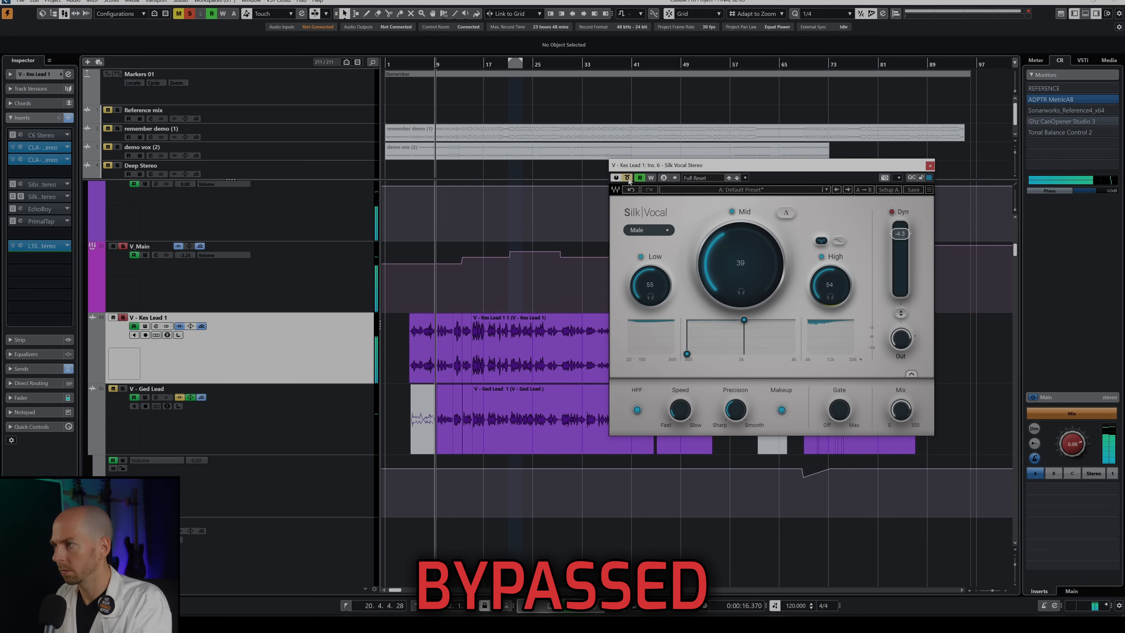
left_click(627, 178)
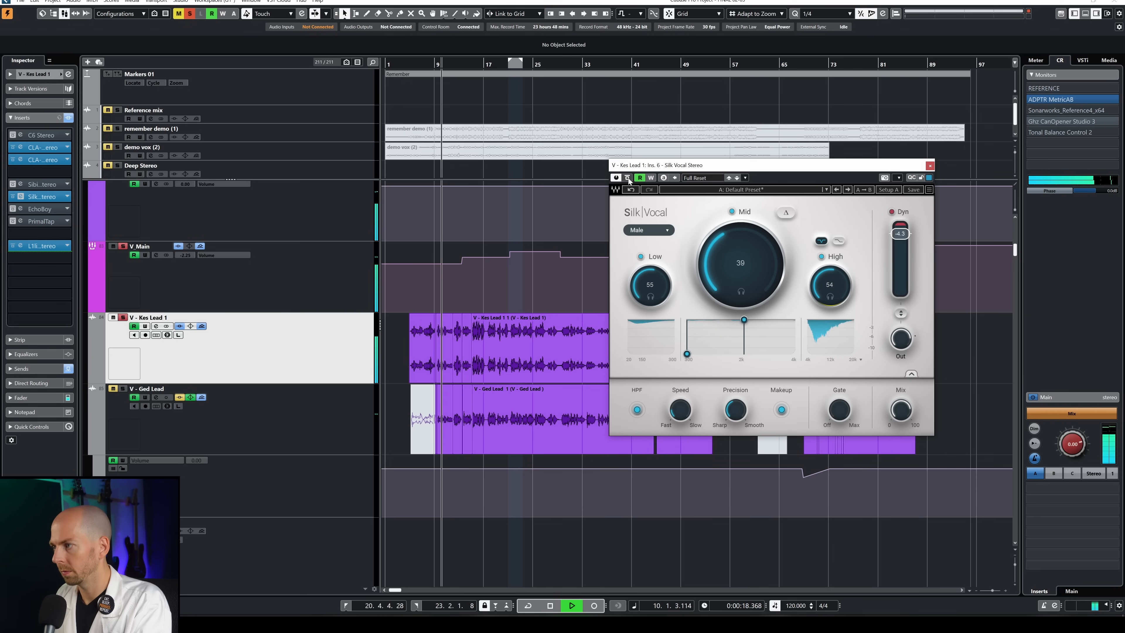
left_click(627, 178)
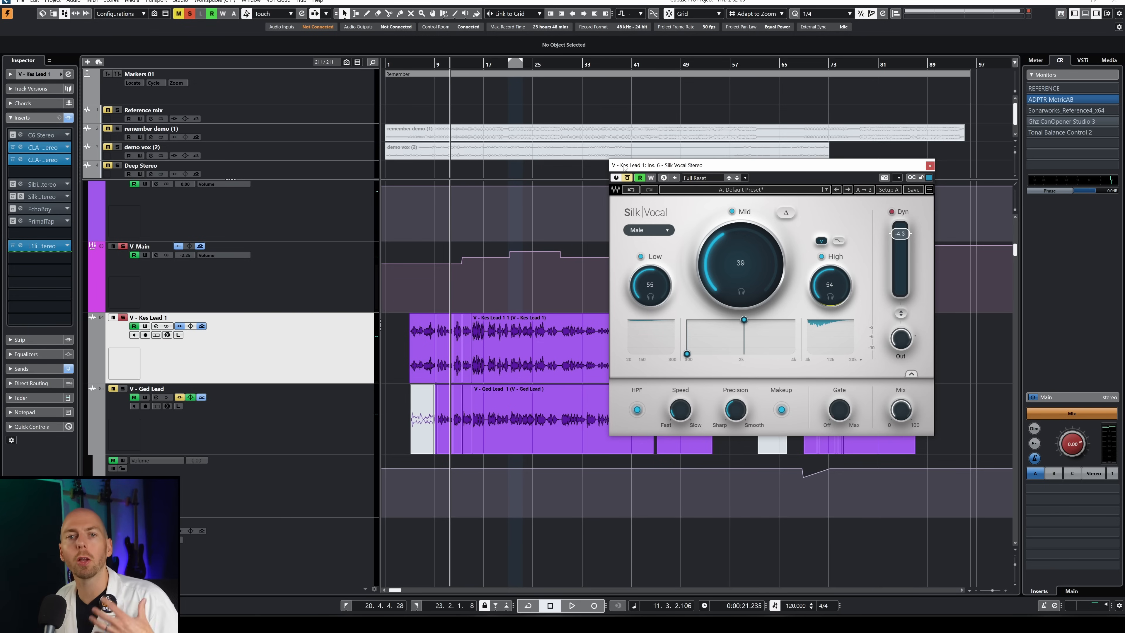
Step: Loop bars 5 to 9 with solo off, compare Silk Vocal bypassed and active in the full mix, and stop playback
left_click(415, 65)
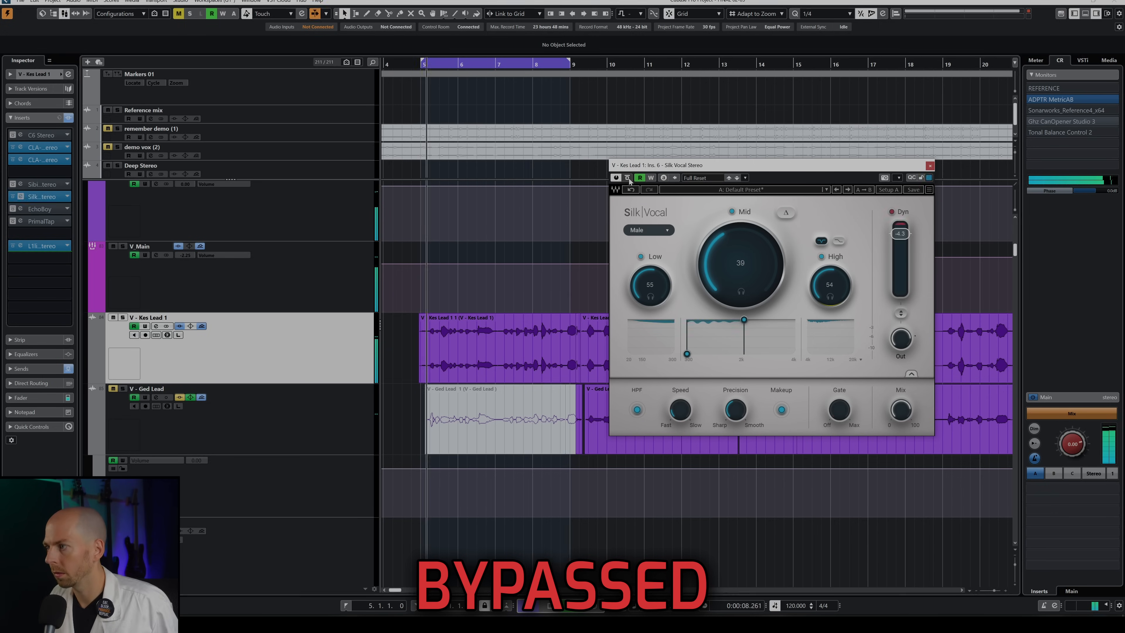
left_click(626, 178)
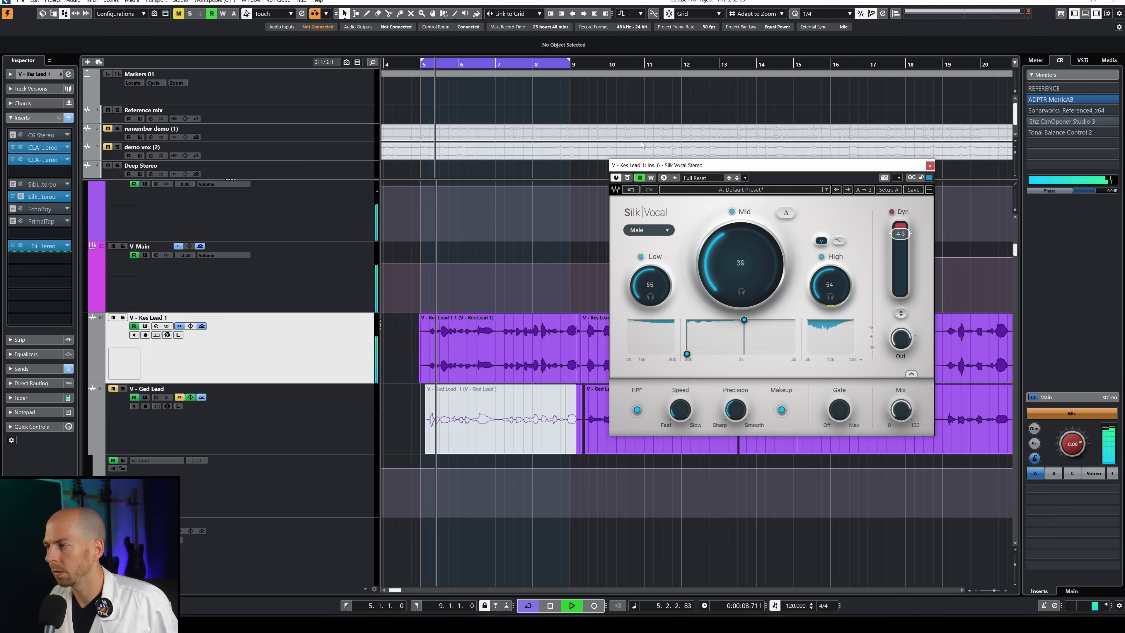
left_click(628, 178)
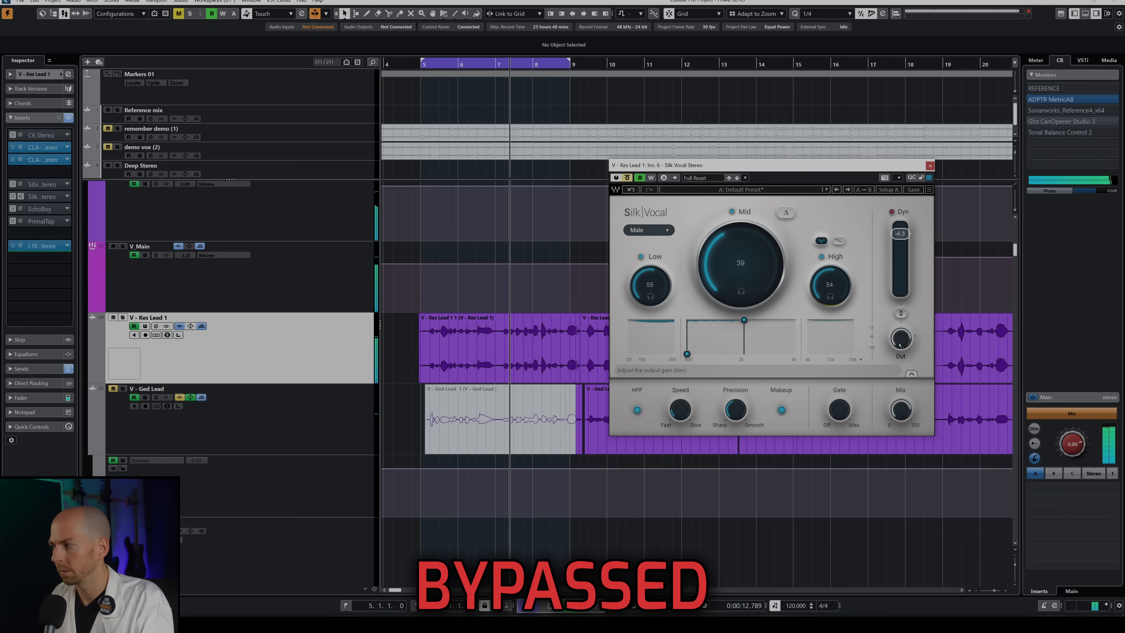
left_click(627, 177)
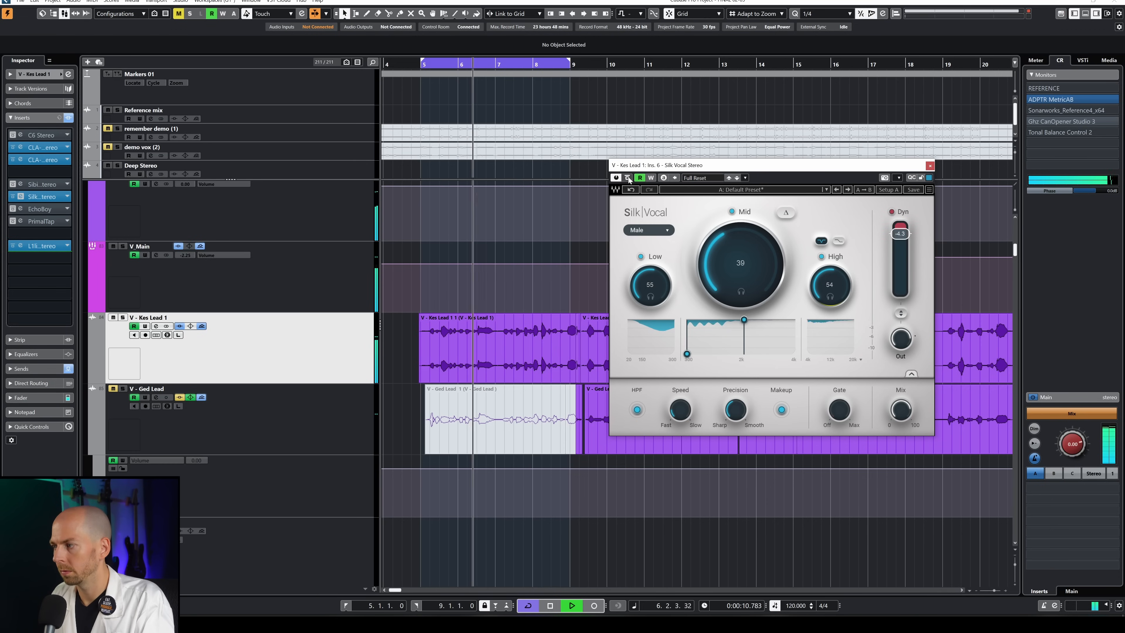
key("space")
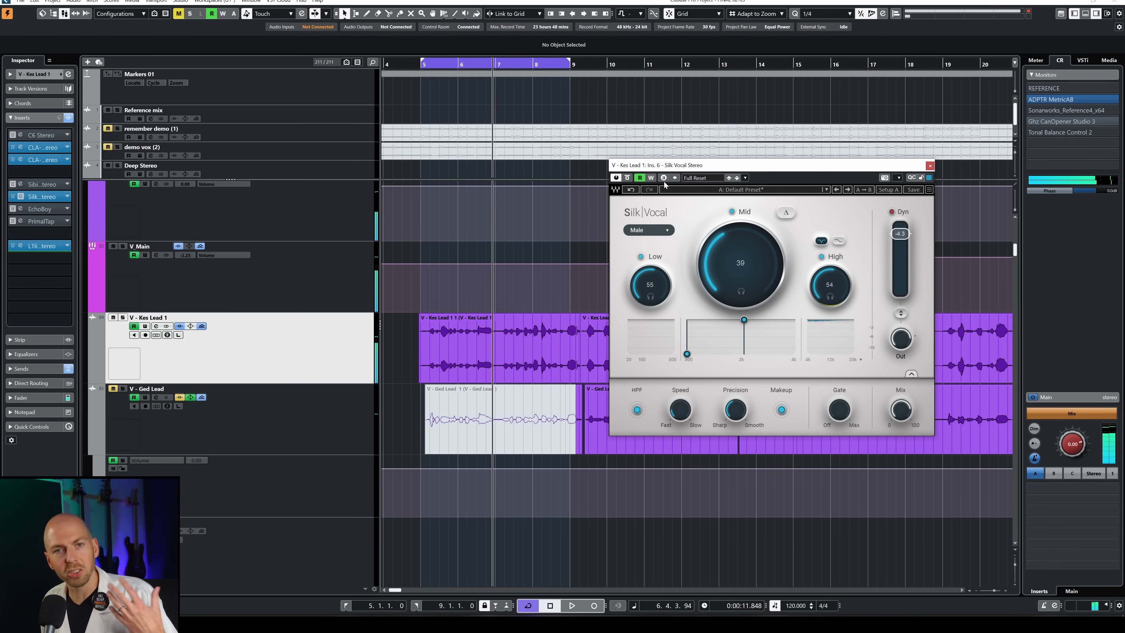